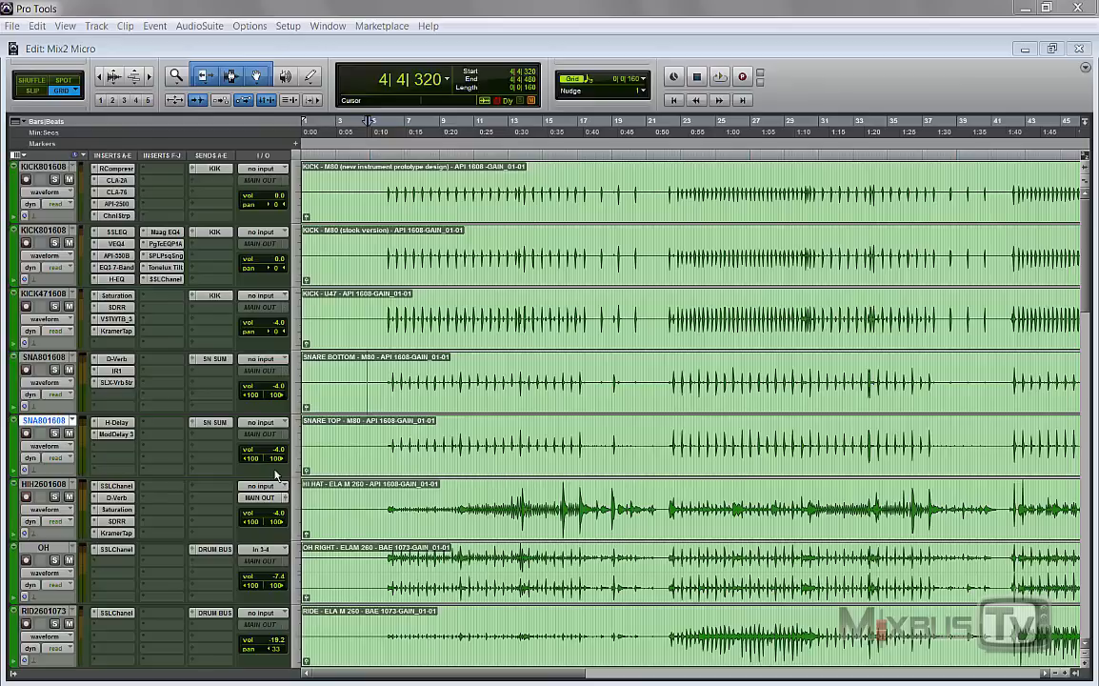
Browse the plug-in choices and categories available for the first kick track's empty insert slot F, leaving the slot empty.
click(263, 408)
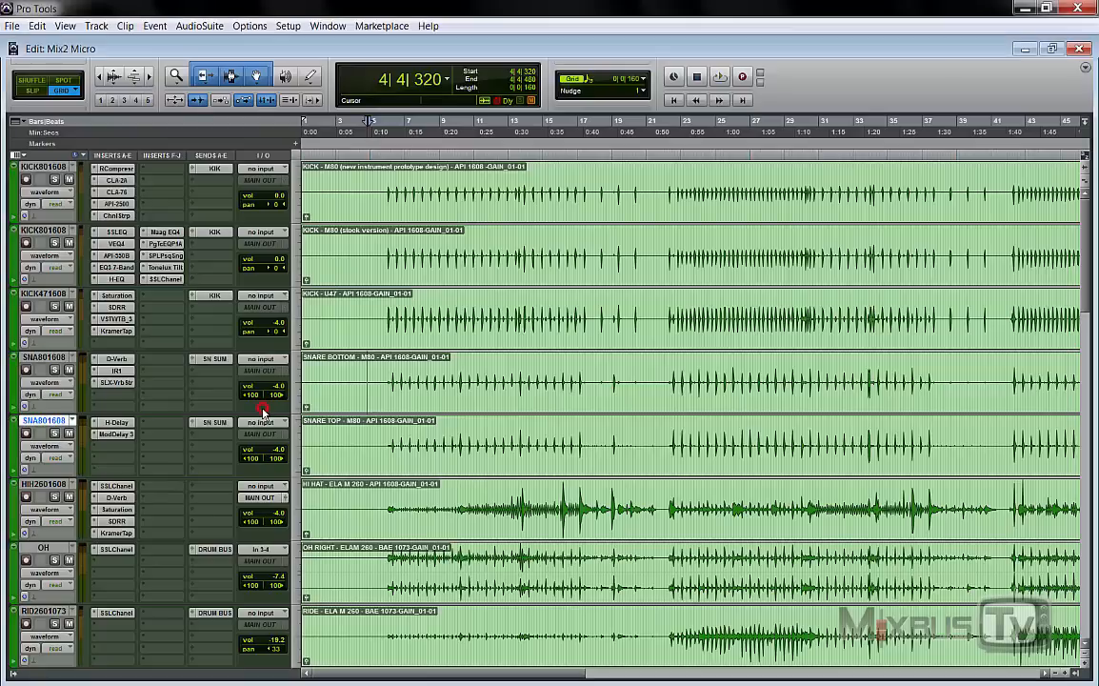
click(172, 168)
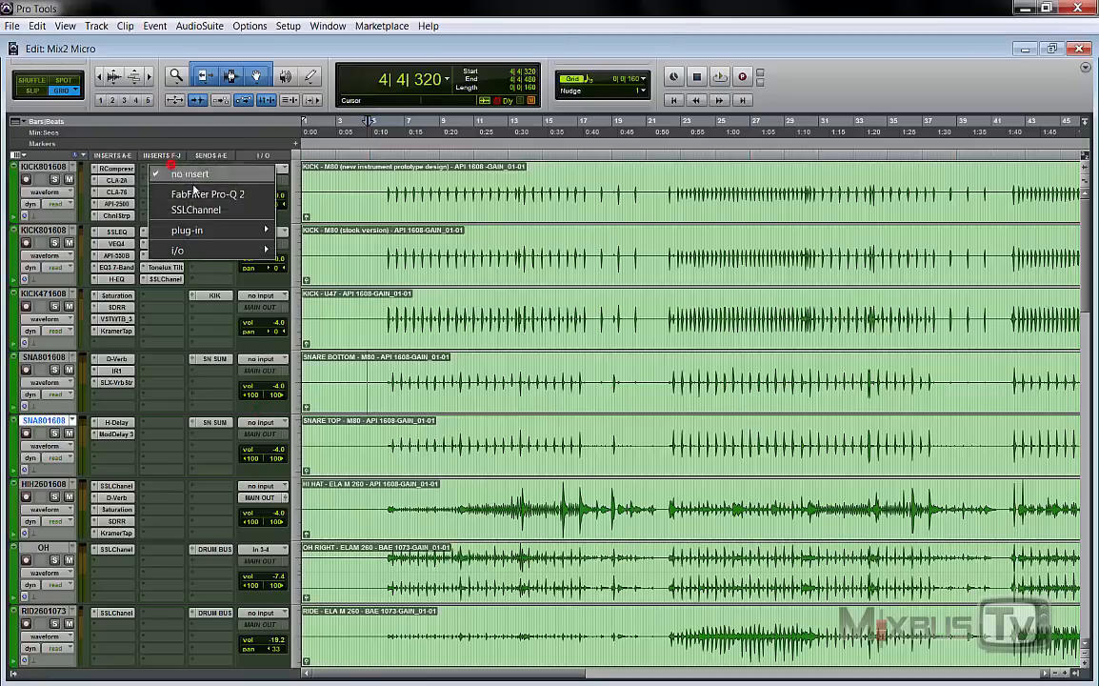
mouse_move(195, 230)
mouse_move(419, 470)
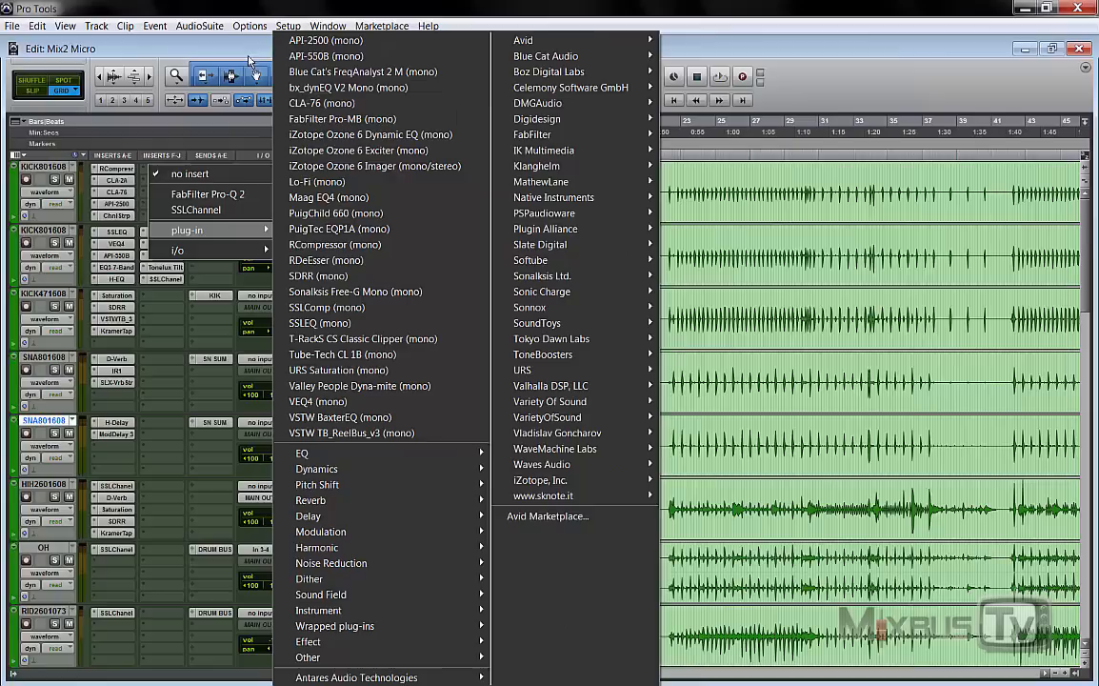
click(246, 48)
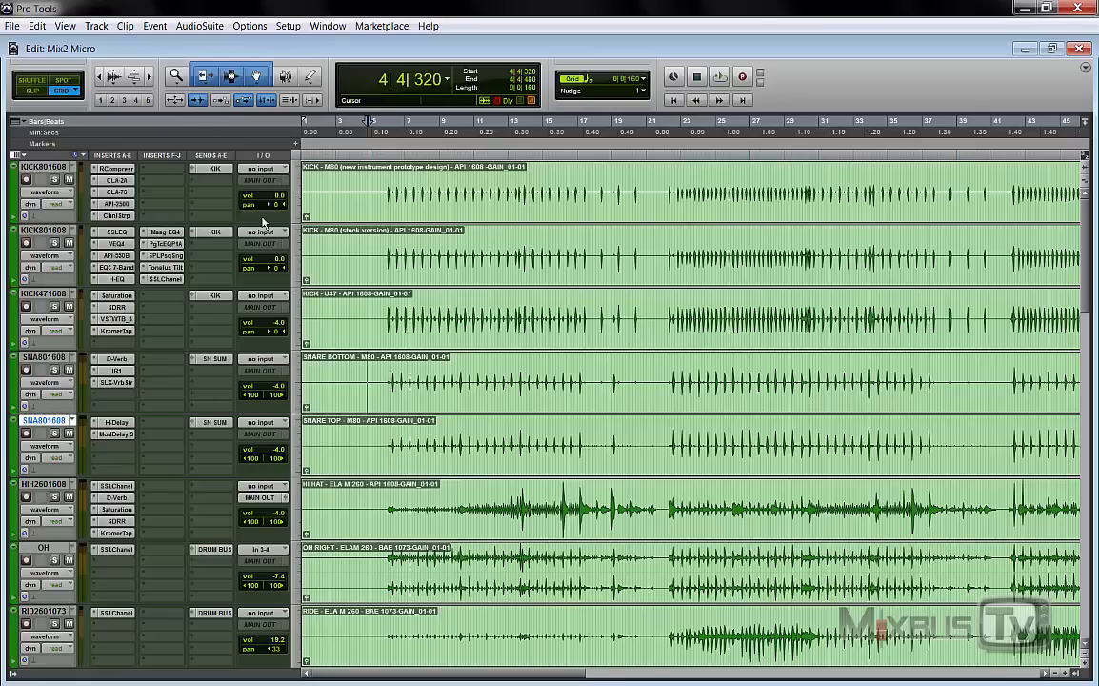
Compare the Bluey and Blacky revisions of the CLA-76 compressor on the first kick track, ending on Blacky.
click(124, 198)
drag(360, 57, 434, 100)
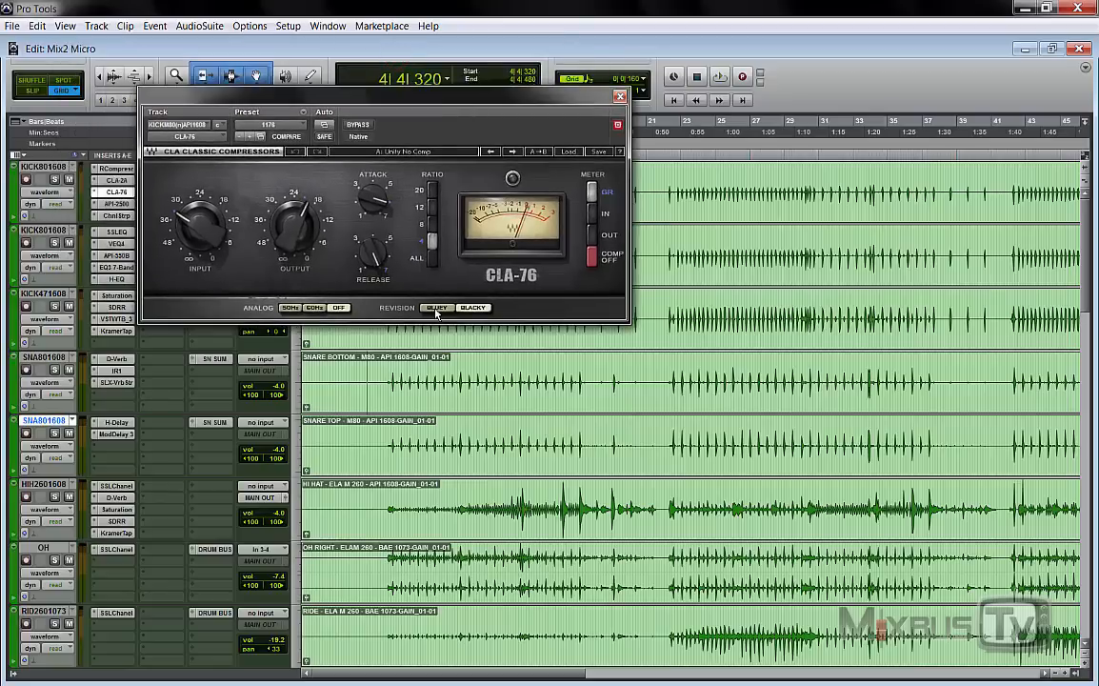
drag(419, 95, 438, 123)
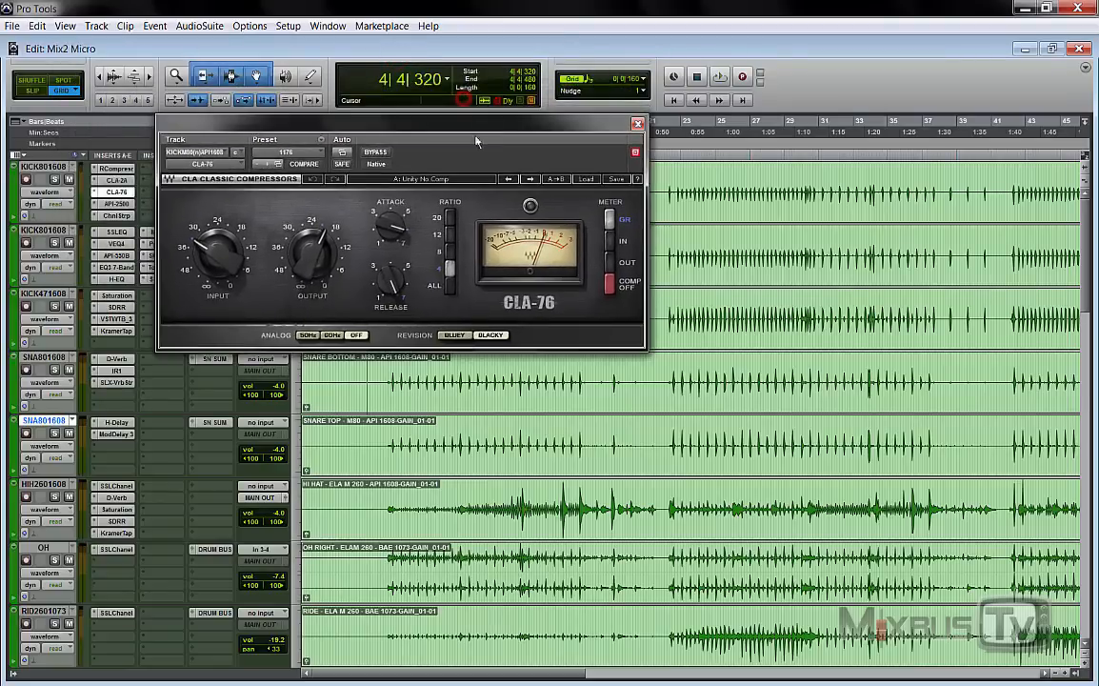
click(457, 335)
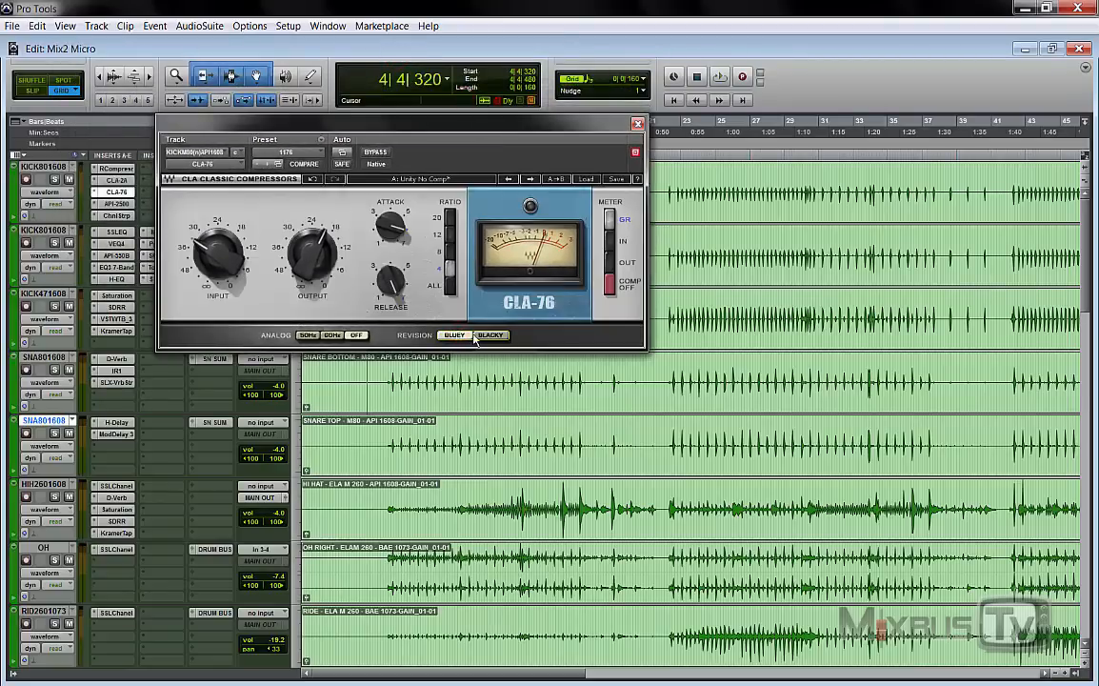
click(479, 337)
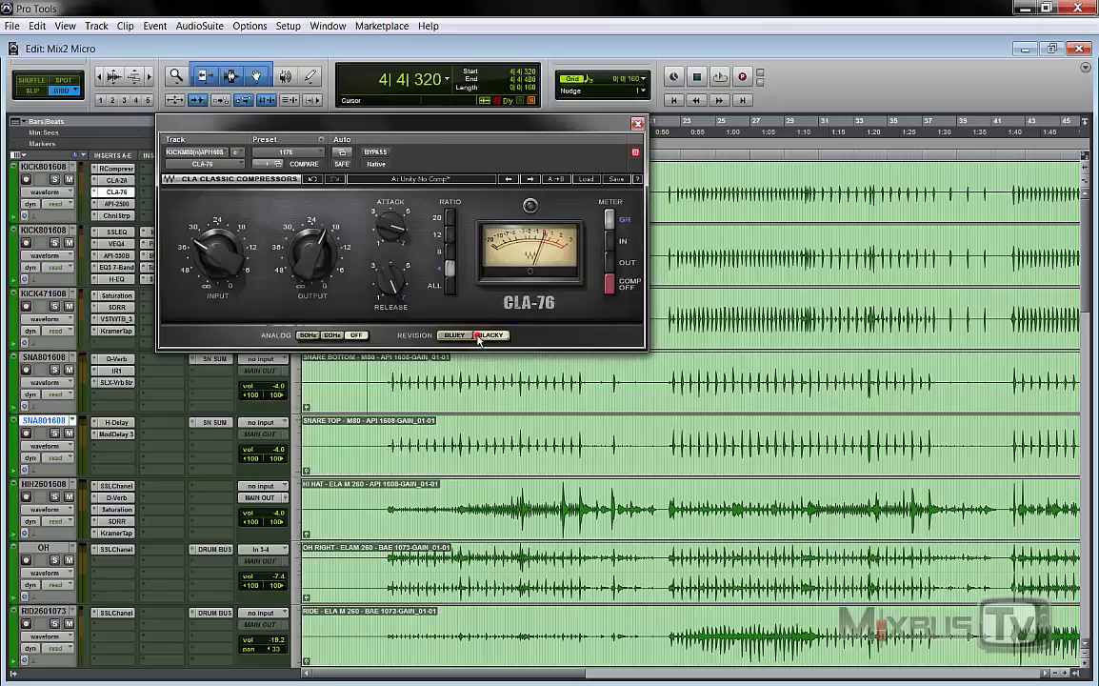
click(637, 123)
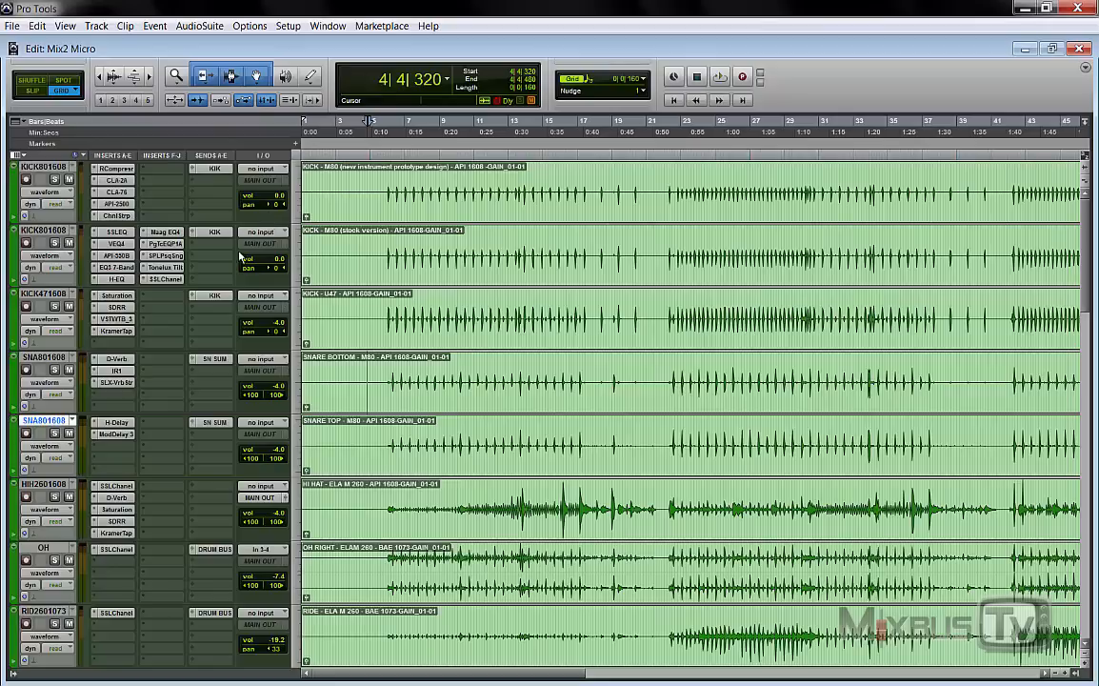
Insert FabFilter Pro-Q 2 on the U47 kick track and add a +7.2 dB bell near 69 Hz and a cut just above 200 Hz.
click(169, 297)
click(186, 320)
drag(299, 341, 318, 269)
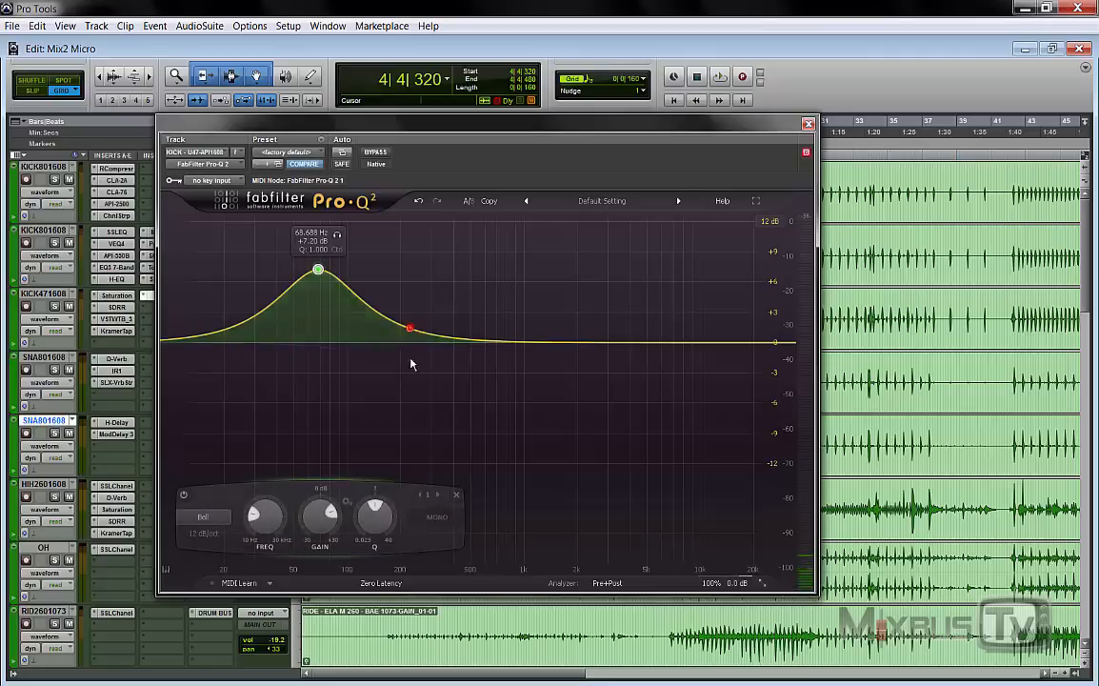
drag(412, 351, 409, 416)
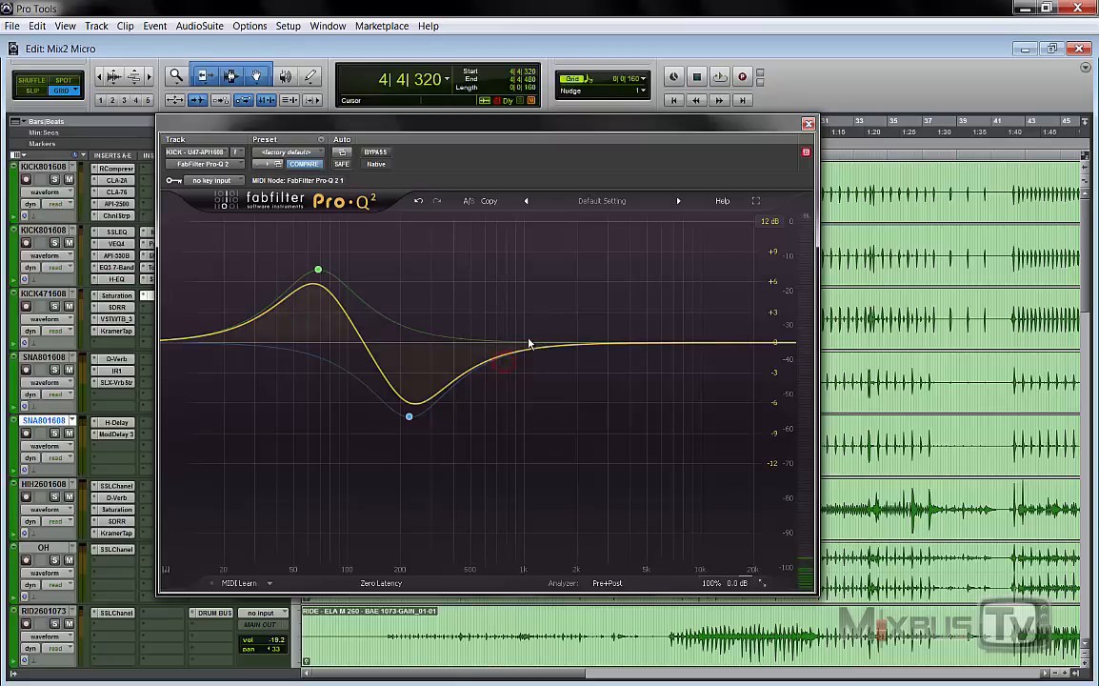
Add Pro-Q 2 bell boosts just above 1 kHz and about +5.1 dB at 295 Hz, plus a 5.6 dB cut near 2.7 kHz.
drag(530, 354, 542, 293)
drag(606, 325, 600, 398)
drag(466, 334, 430, 289)
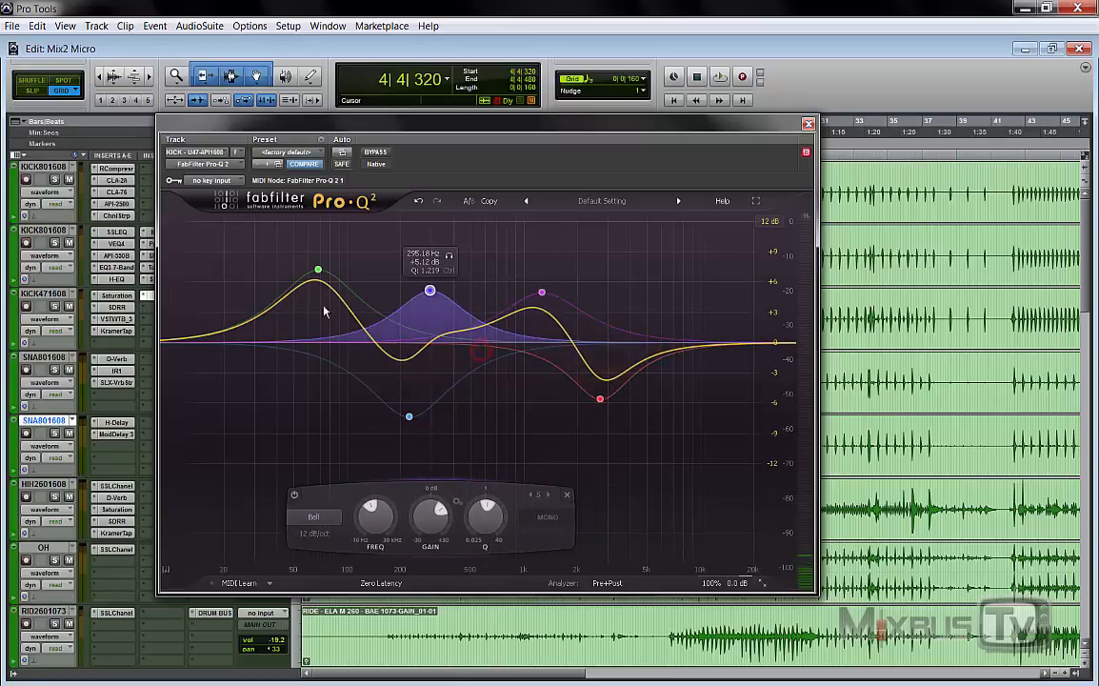
Add a low cut, a high cut and a bell cut between 500 Hz and 1 kHz to the Pro-Q 2 curve.
click(196, 343)
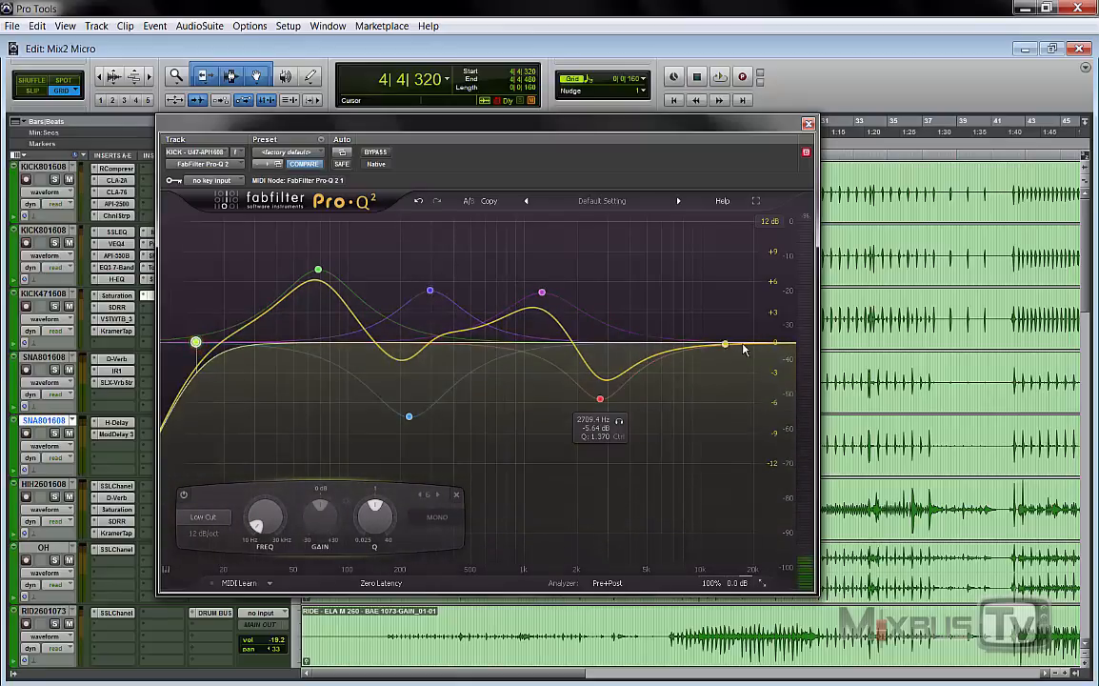
click(745, 344)
drag(497, 336, 497, 400)
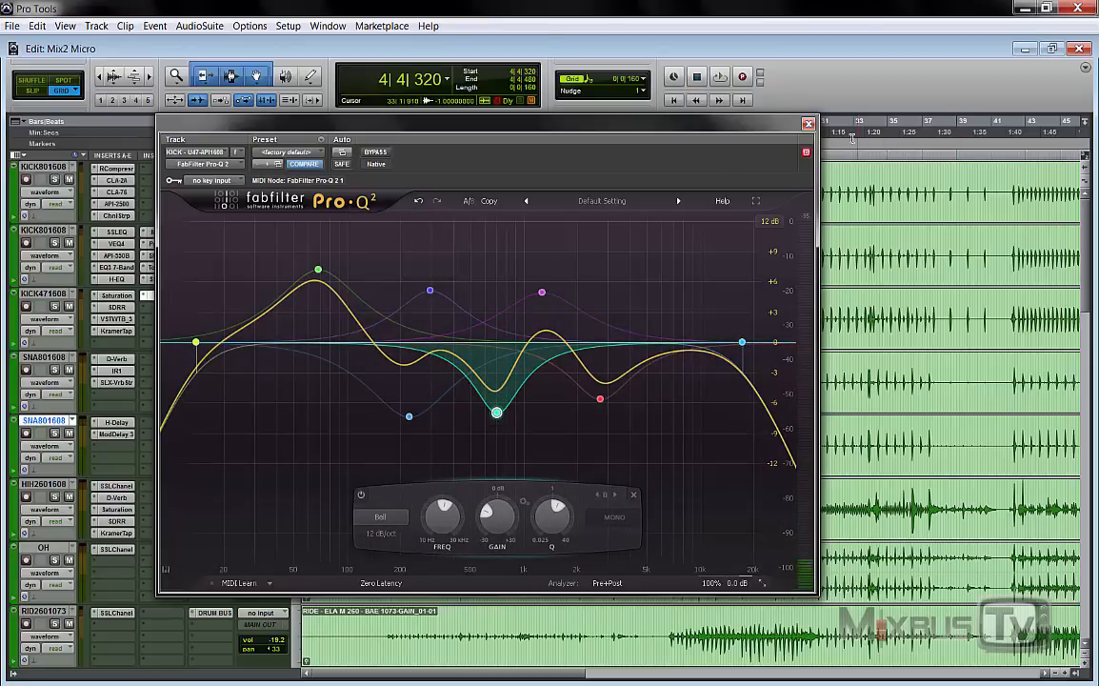
Close the Pro-Q 2 equalizer and remove it from the U47 kick track's inserts.
click(808, 122)
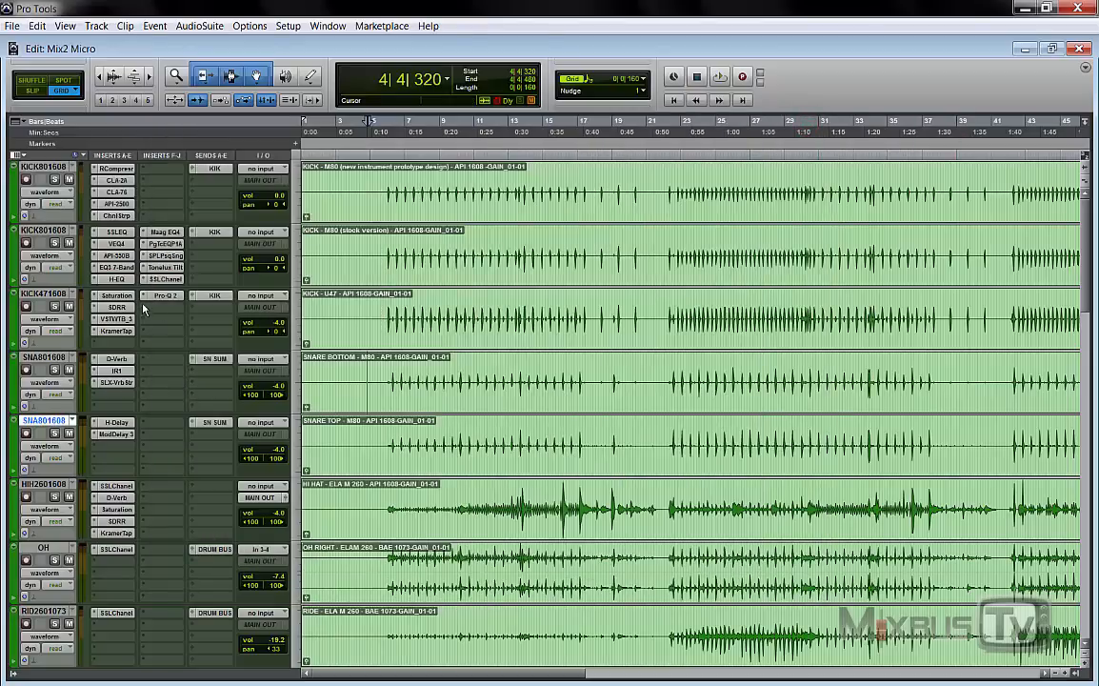
click(164, 296)
click(182, 298)
Open RCompressor on the first kick track and look through the plug-ins and Dynamics category offered for its insert slot.
click(123, 174)
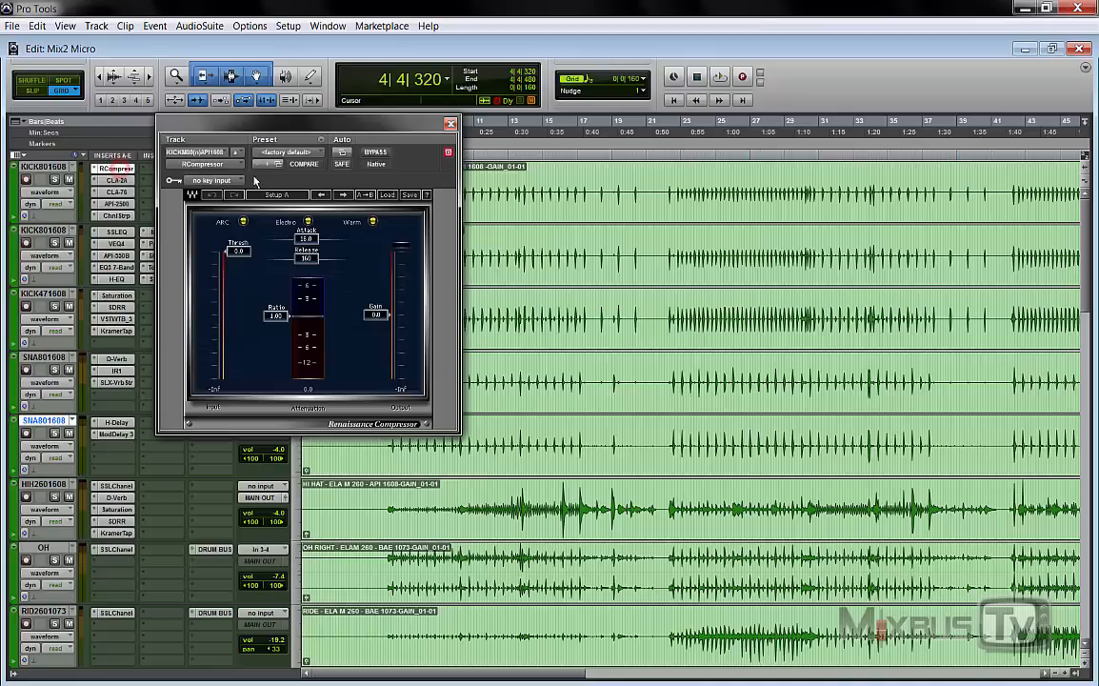
drag(320, 136, 406, 135)
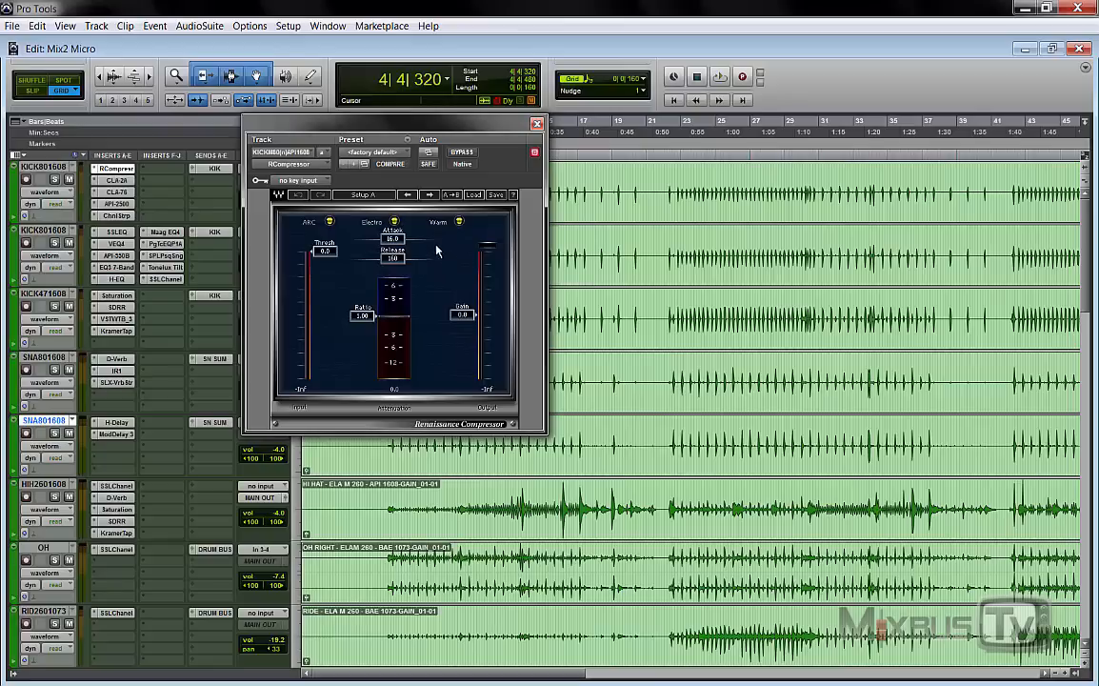
click(307, 166)
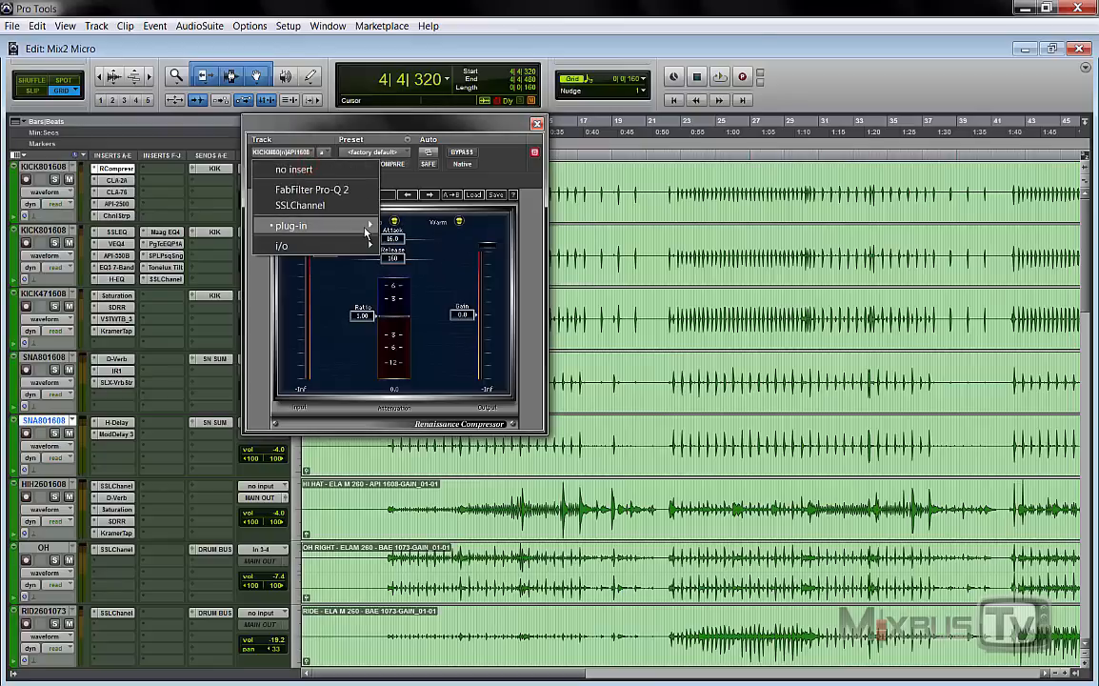
mouse_move(329, 225)
click(534, 469)
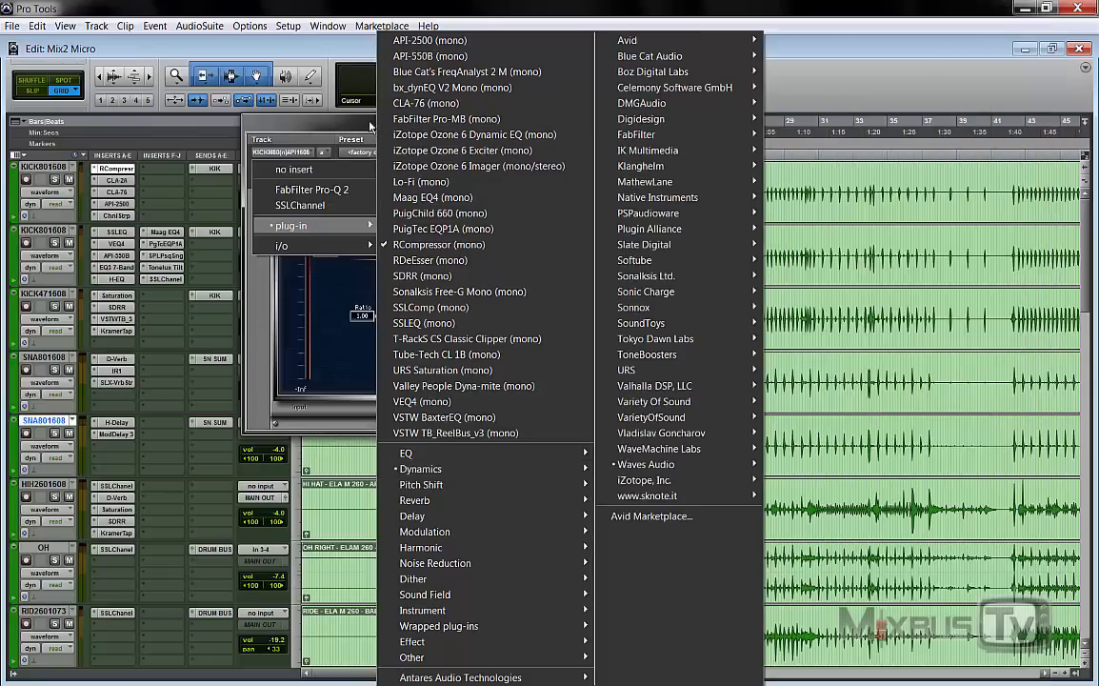
click(368, 125)
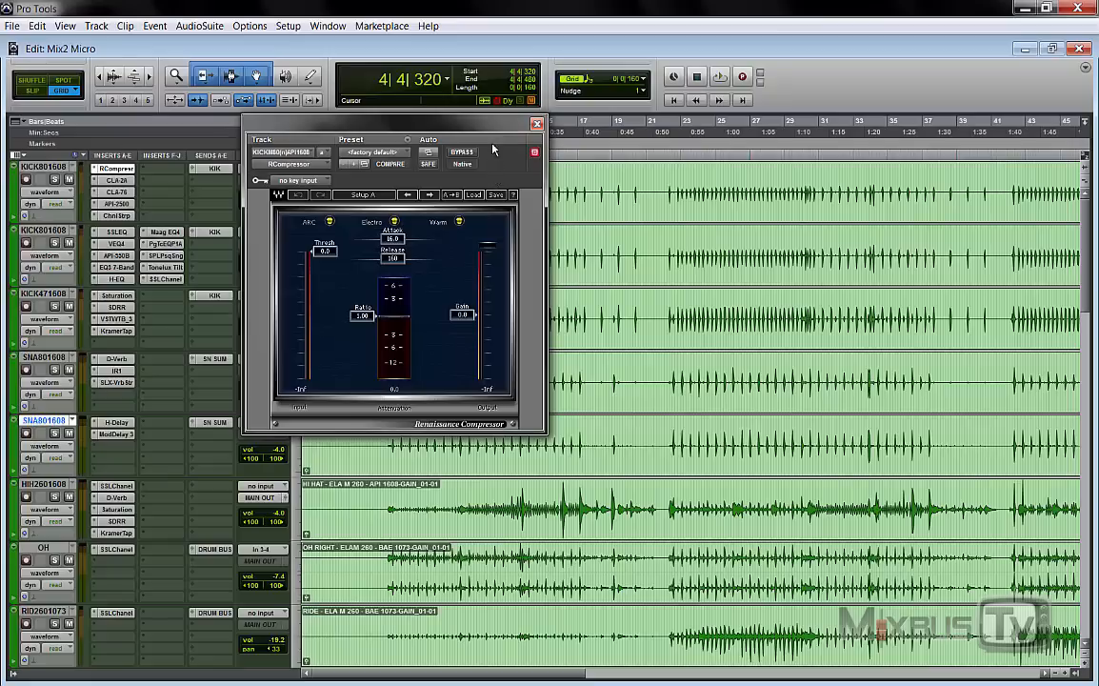
Set the Renaissance Compressor's attack to 0.50 and its ratio to 2.03, keeping the Electro and Warm modes.
drag(486, 129, 486, 145)
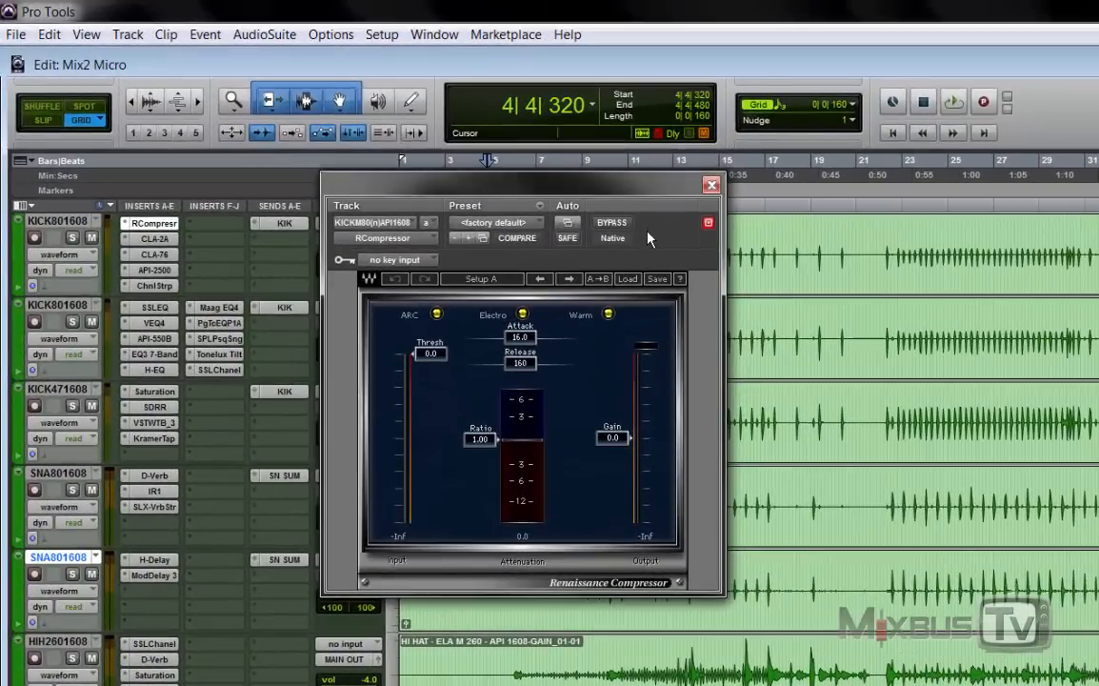
click(522, 315)
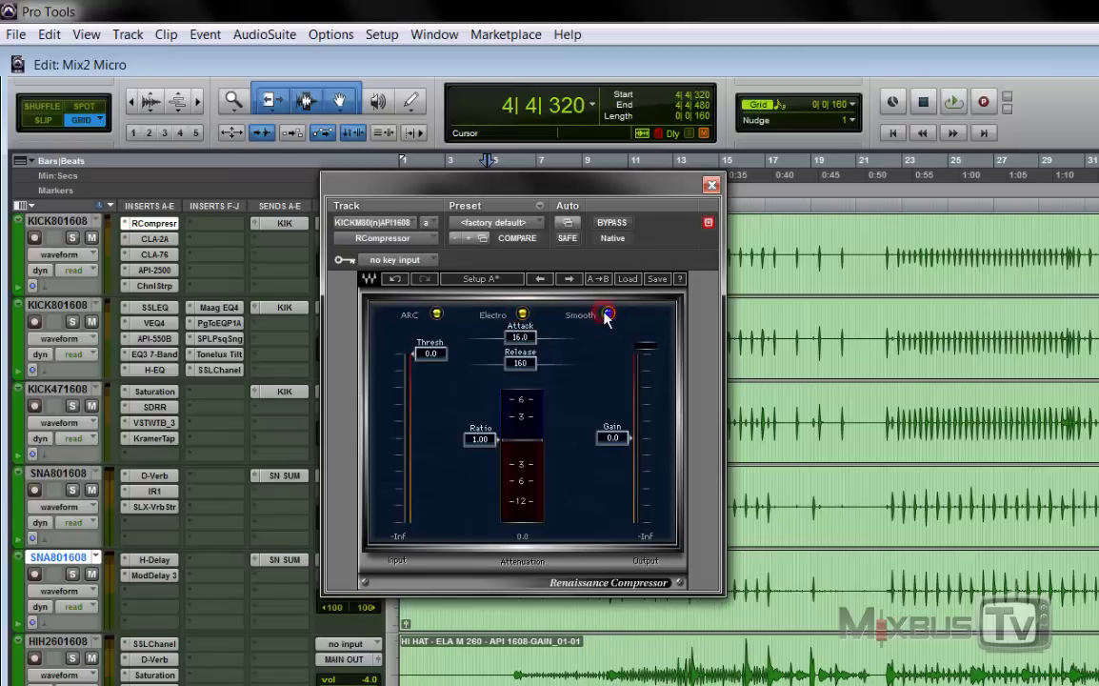
drag(520, 336, 477, 336)
drag(483, 435, 483, 454)
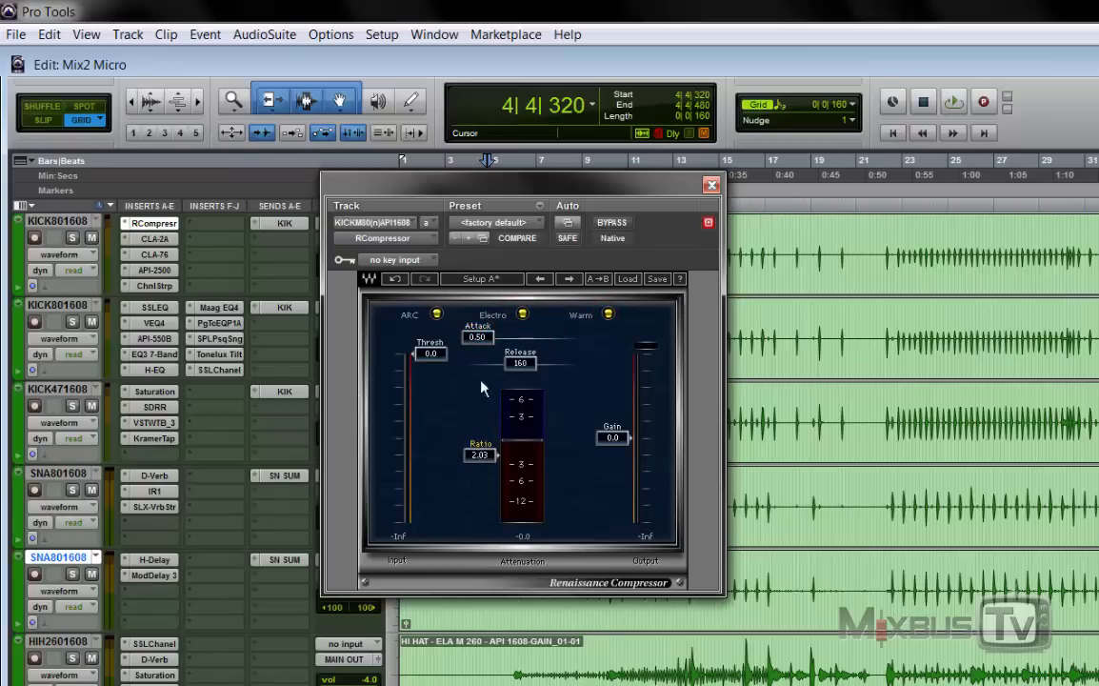
click(711, 184)
View the first kick track's CLA-2A and CLA-76 together to compare their controls, then close both.
click(160, 239)
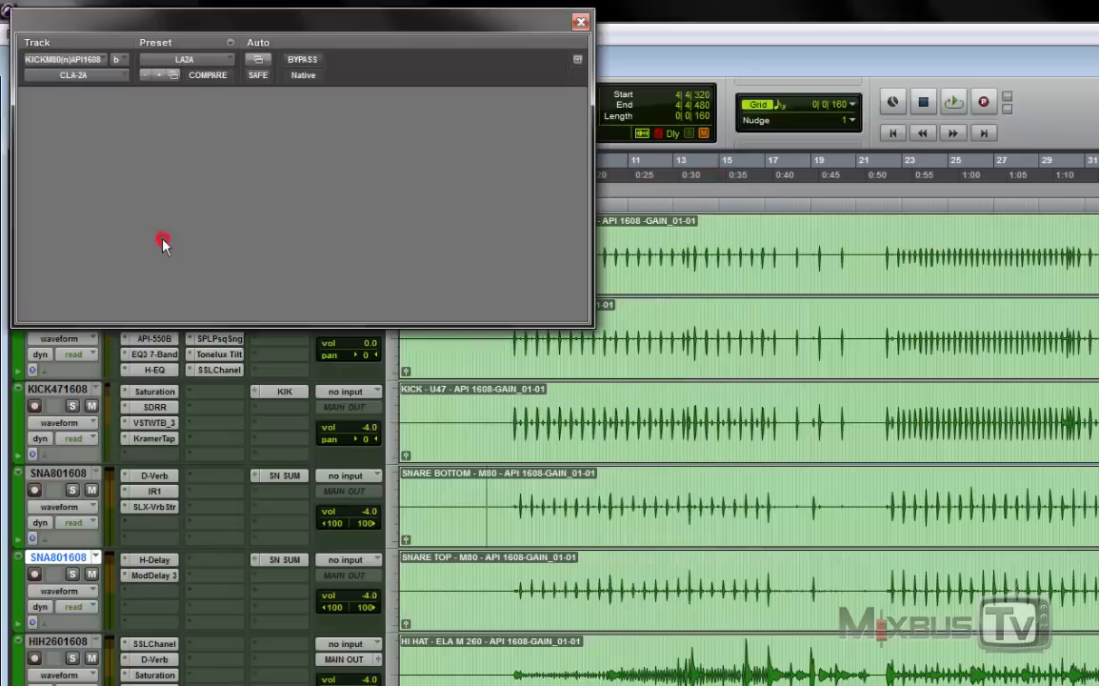
drag(369, 36, 707, 111)
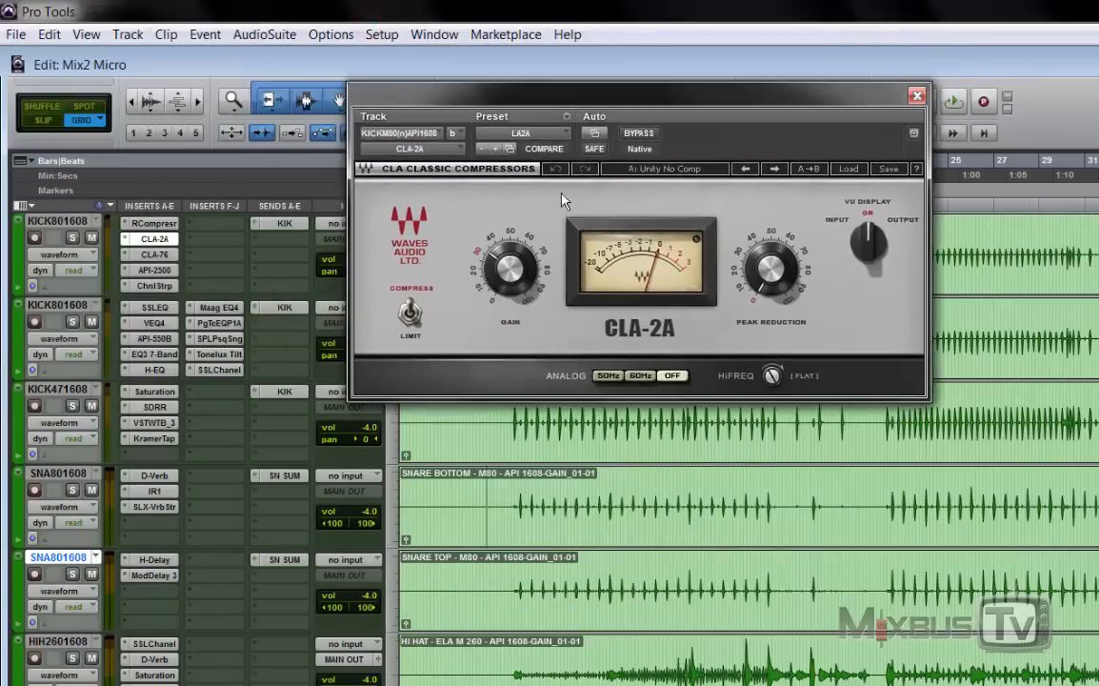
click(164, 255)
drag(430, 28, 751, 397)
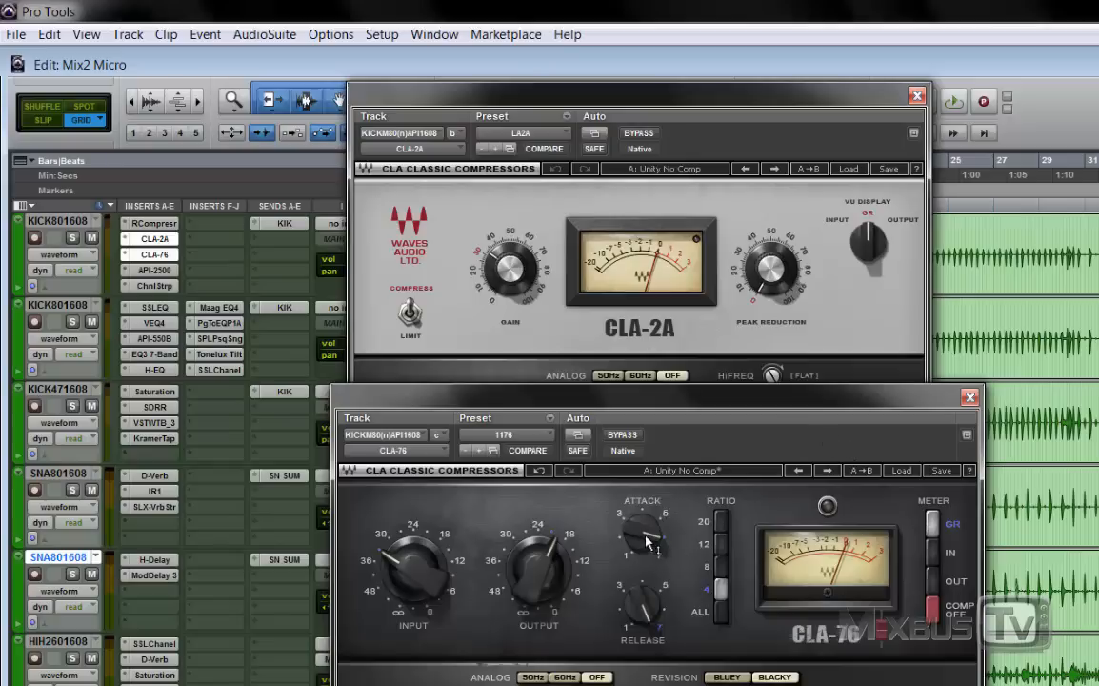
click(970, 401)
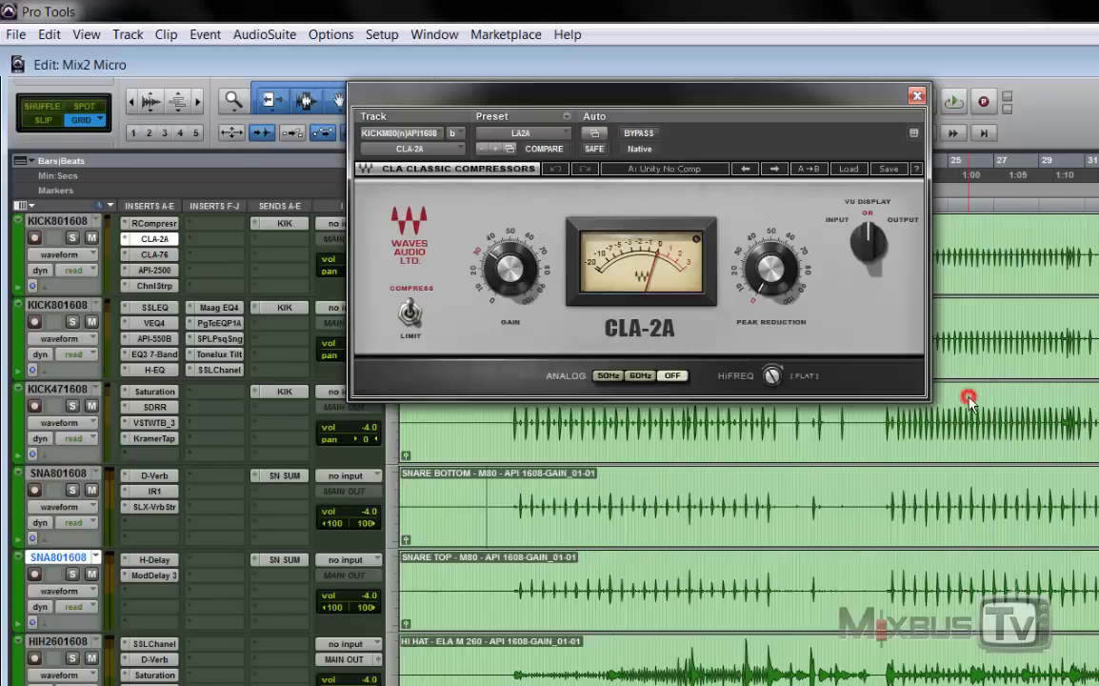
click(917, 95)
Open the API-2500 on the first kick track and set its tone type to New and its knee to Soft.
click(155, 270)
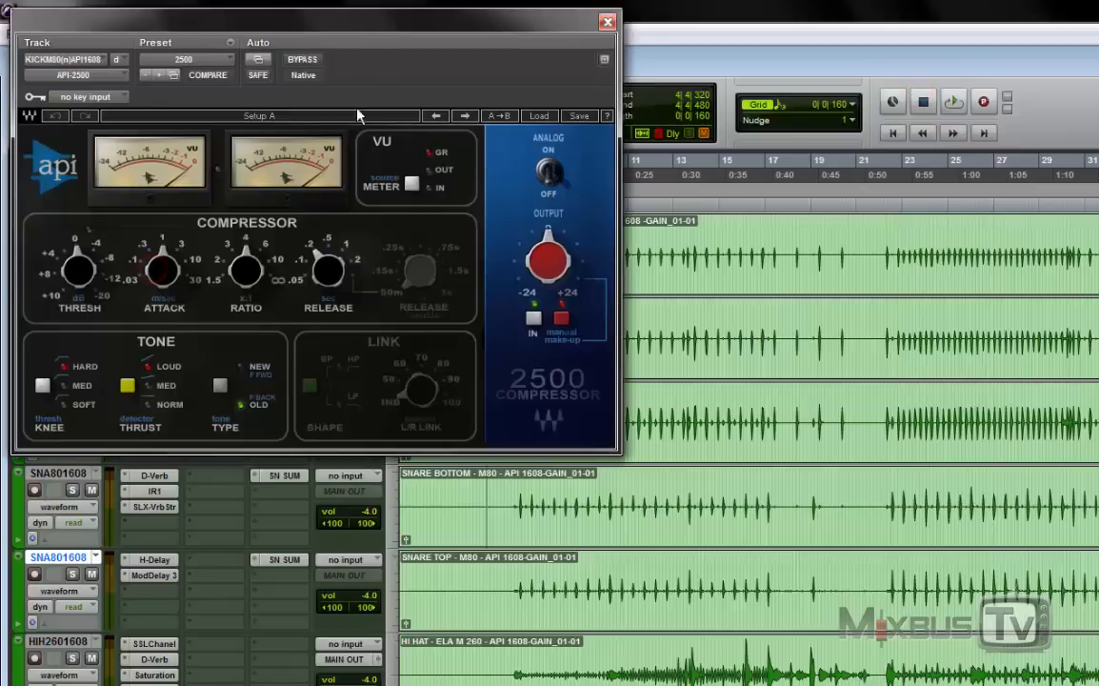
drag(376, 28, 588, 61)
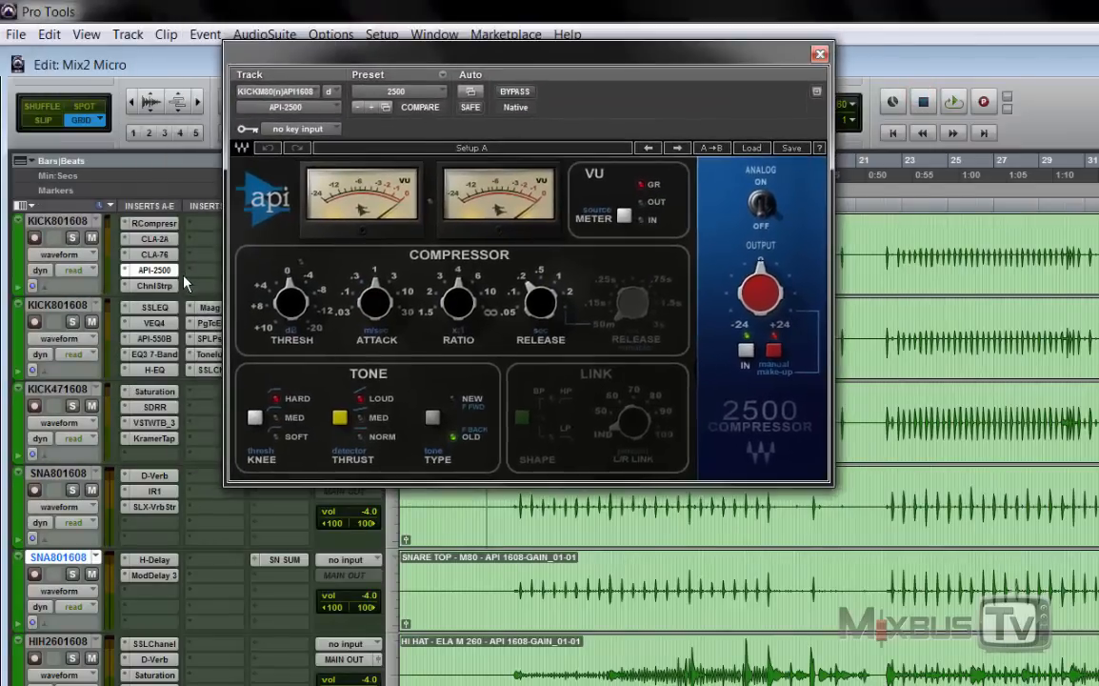
drag(433, 79, 469, 125)
click(468, 480)
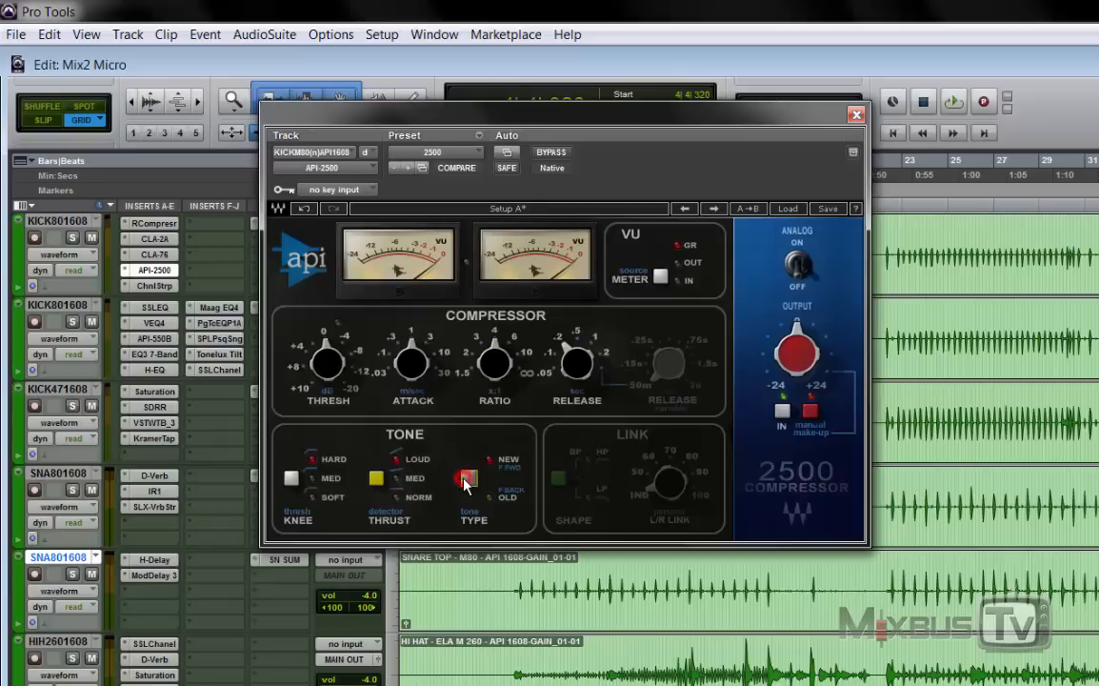
click(376, 481)
mouse_move(597, 368)
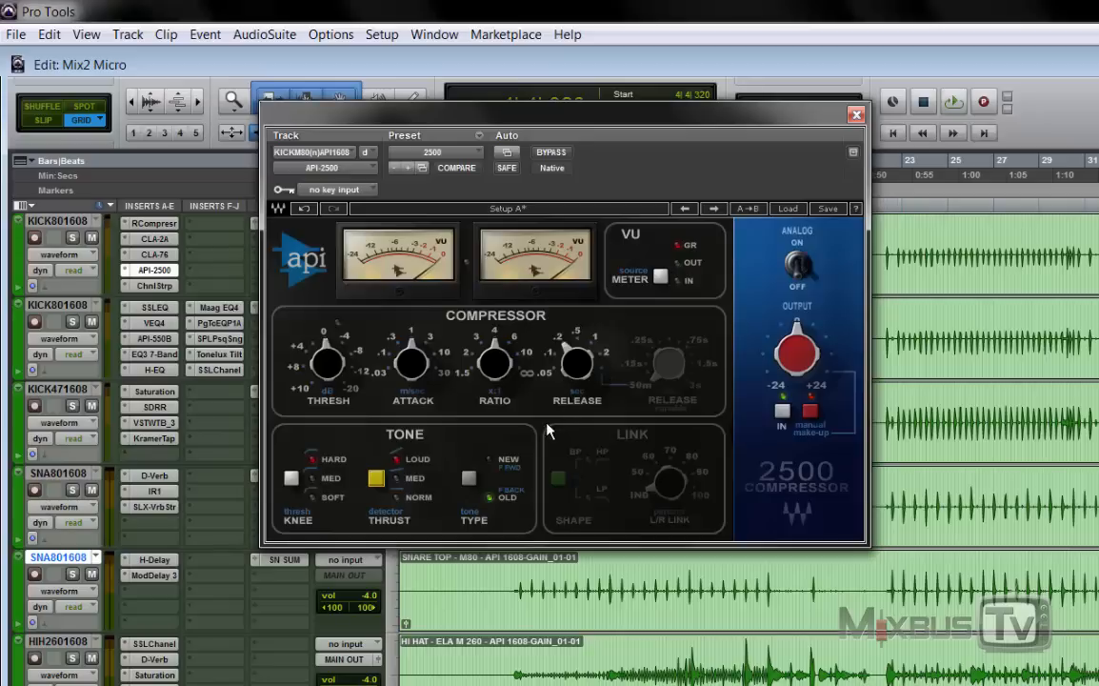
click(467, 479)
click(293, 480)
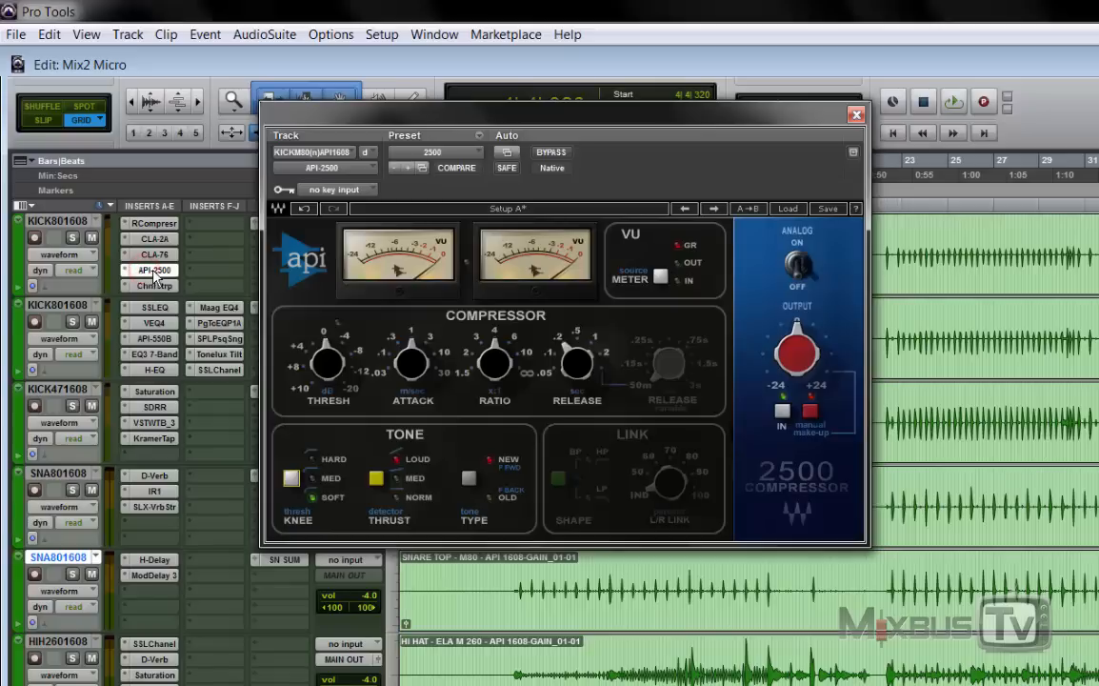
click(856, 116)
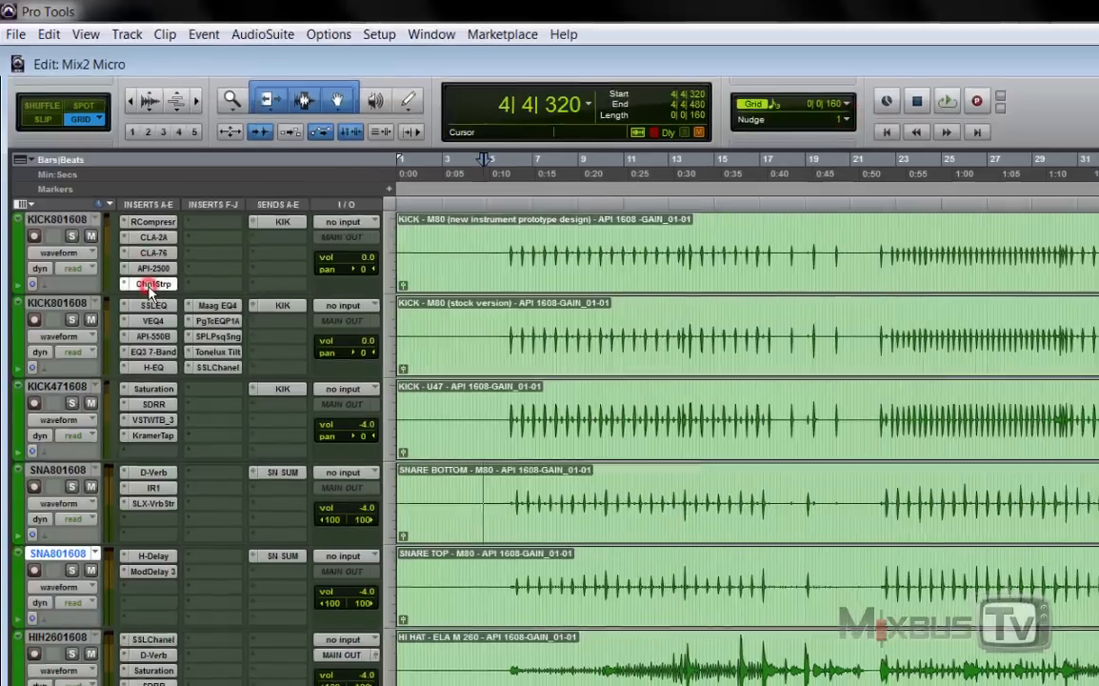
Open the Channel Strip on the first kick track and view its side-chain settings before returning to the compressor/limiter controls.
click(153, 287)
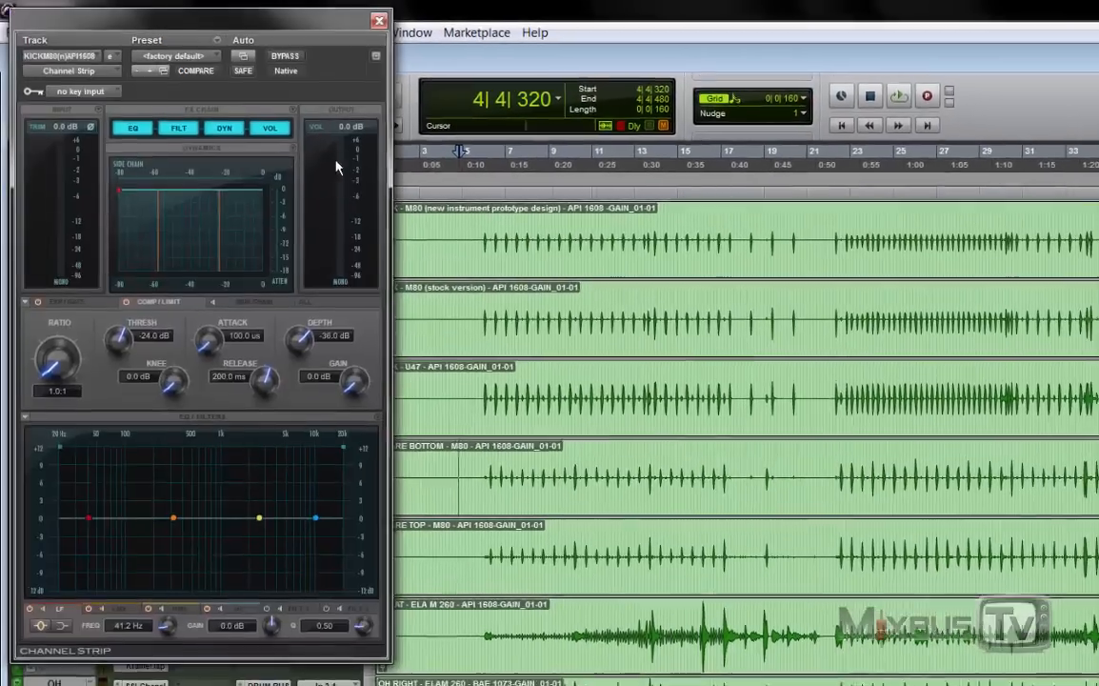
drag(358, 52, 718, 98)
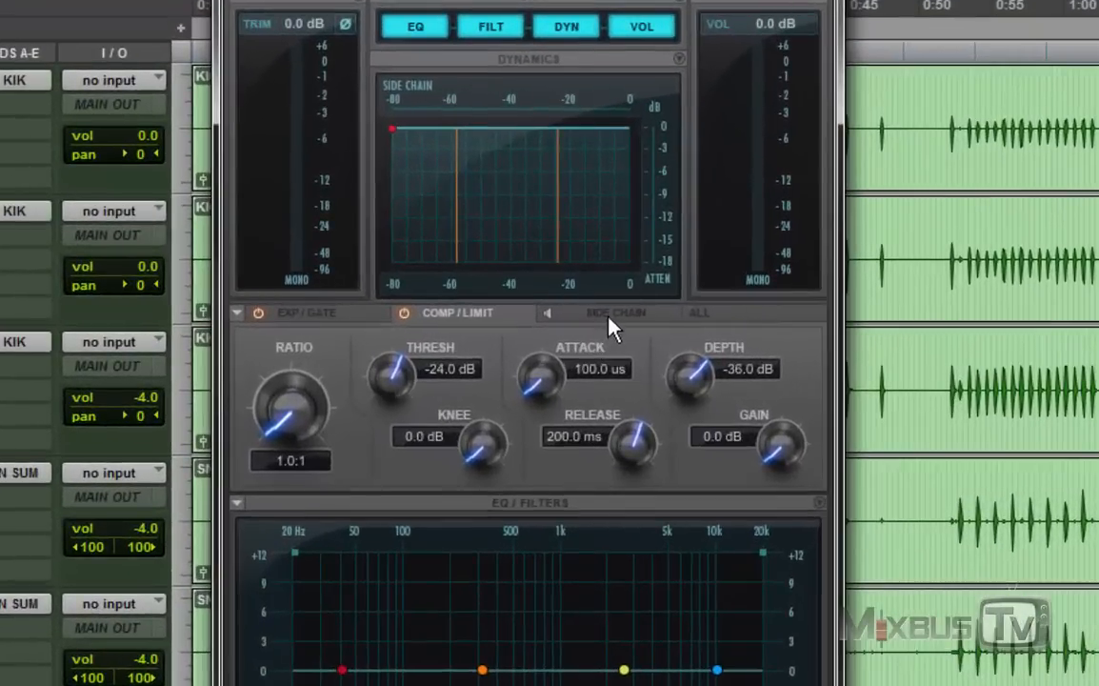
click(601, 335)
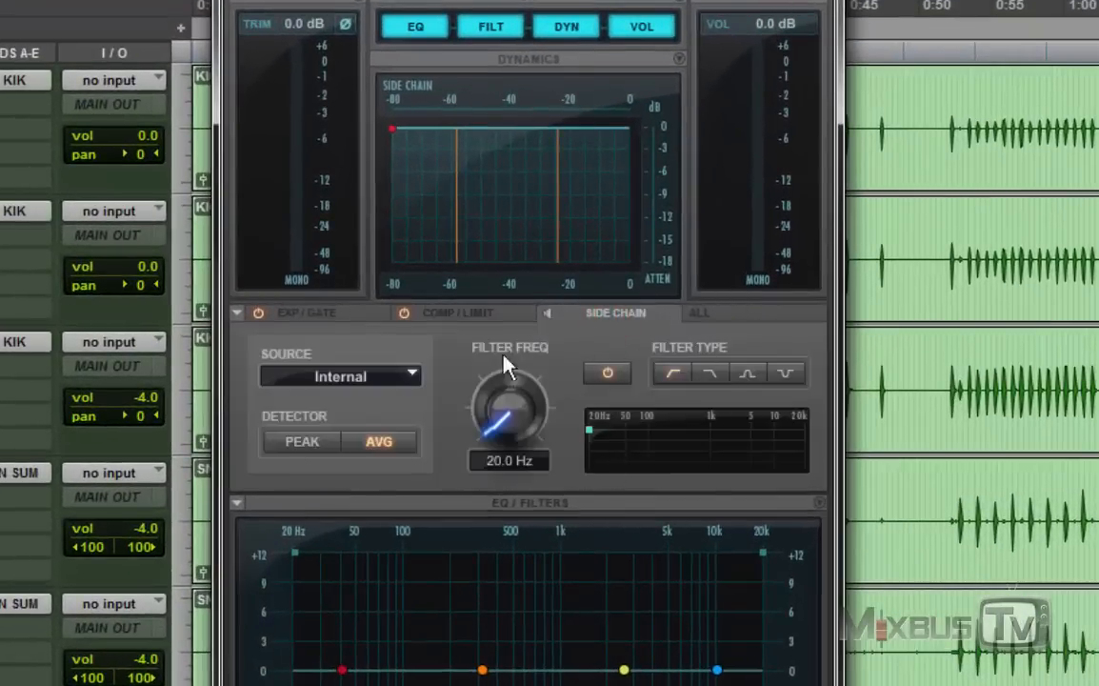
click(451, 313)
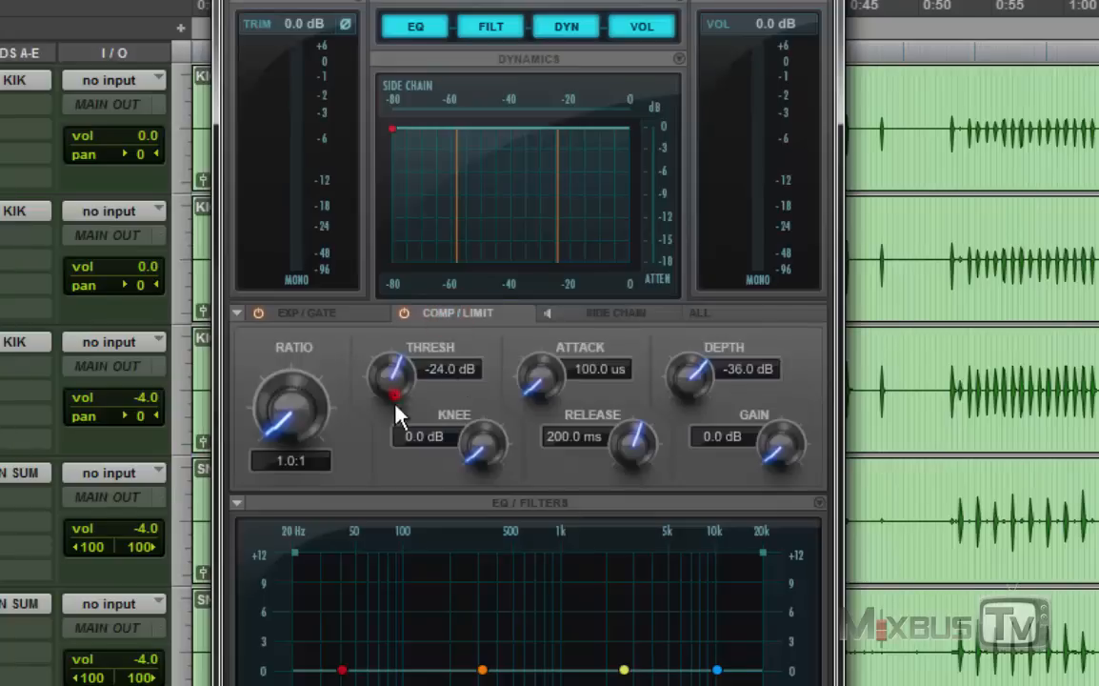
Set the Channel Strip compressor's threshold to -28.3 dB, knee to 5.1 dB and depth to -57.6 dB.
drag(398, 416, 486, 442)
drag(682, 373, 538, 483)
drag(480, 457, 485, 416)
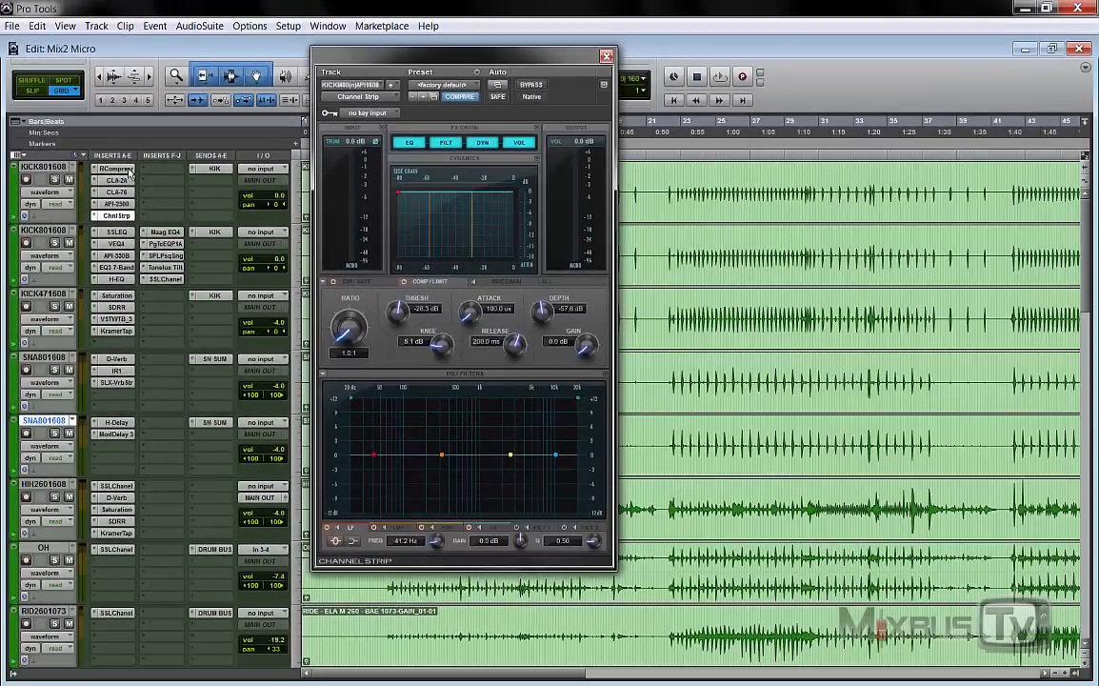
Compare the first kick track's RCompressor, CLA-2A and CLA-76 against its Channel Strip, and close all the plug-in windows.
click(128, 169)
drag(399, 139, 483, 148)
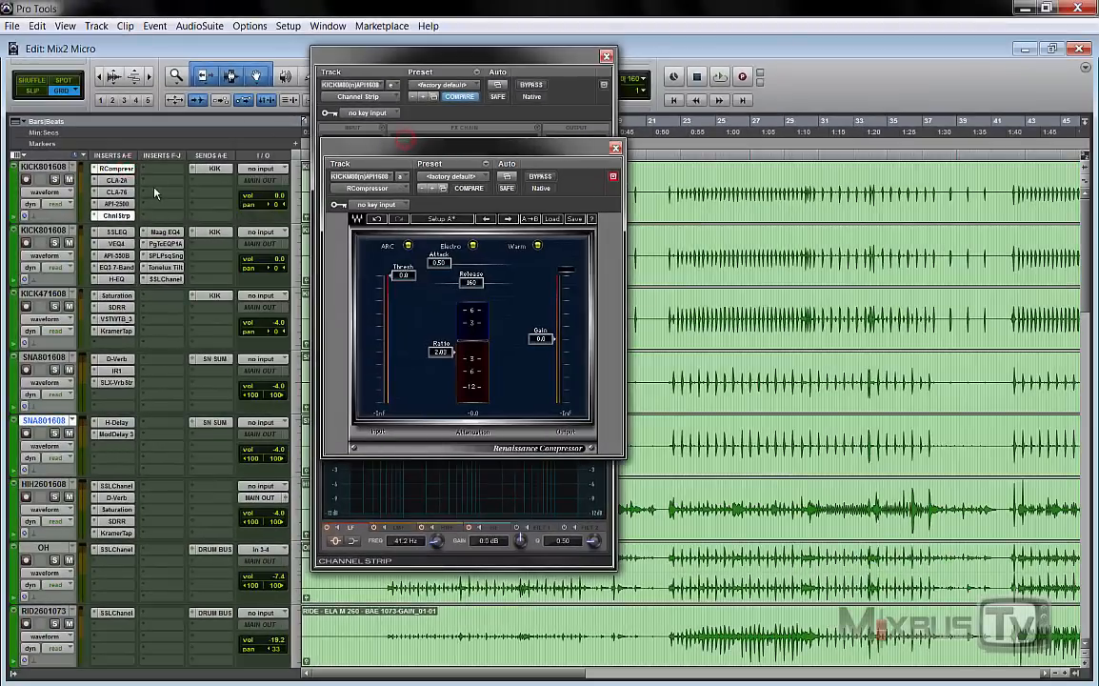
click(122, 180)
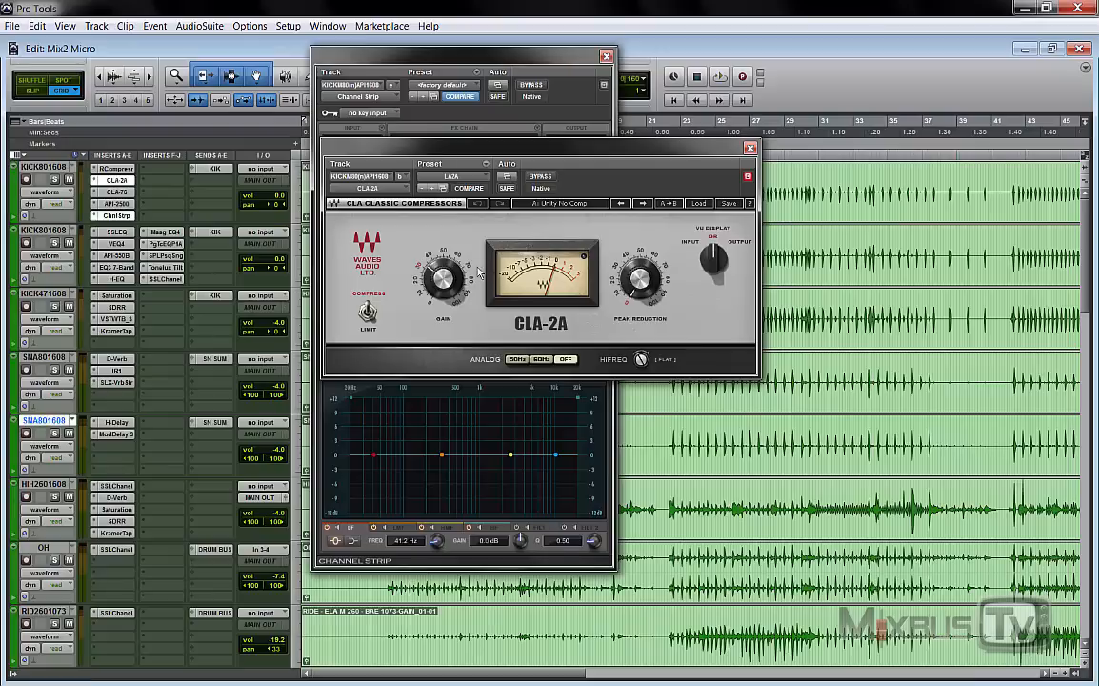
click(119, 192)
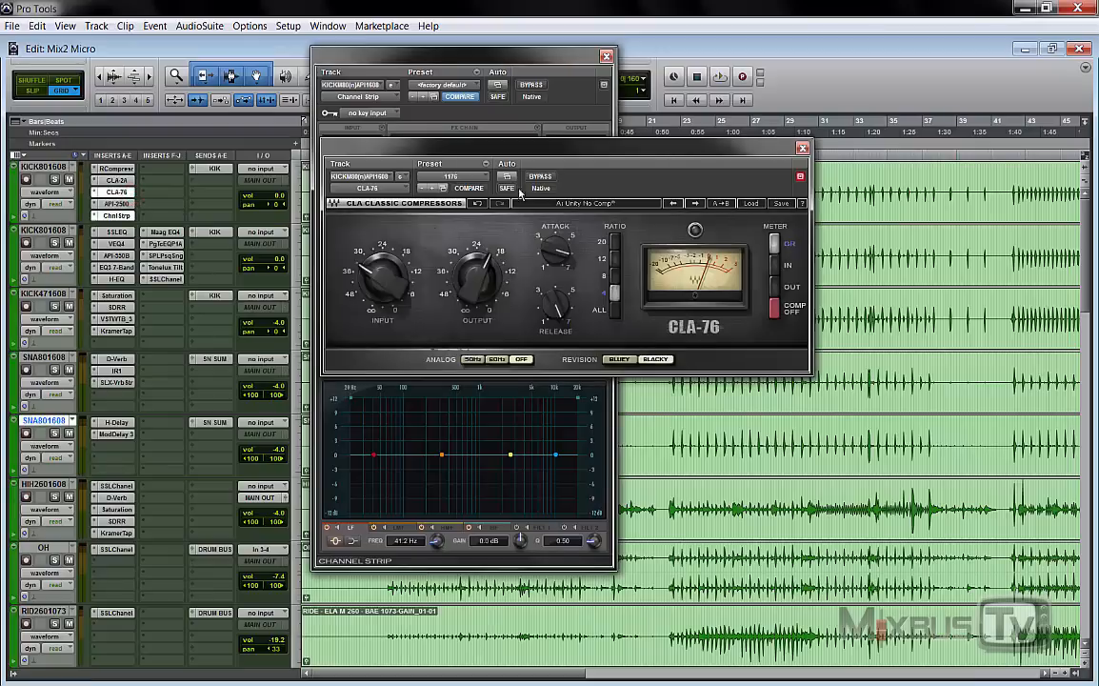
click(803, 151)
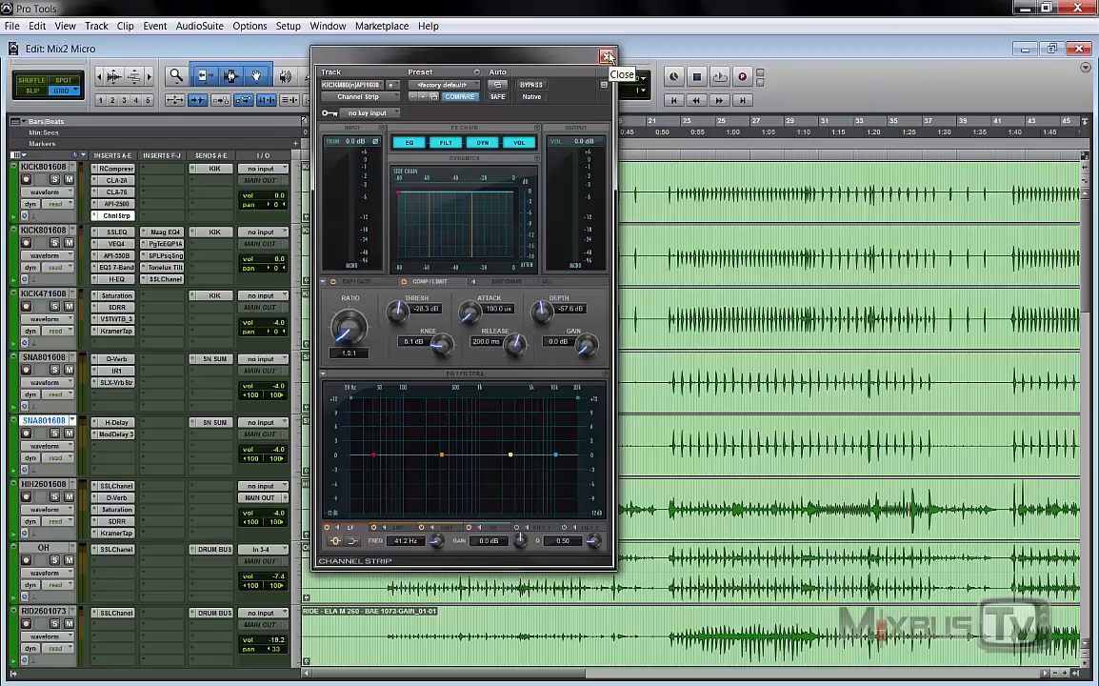
click(114, 169)
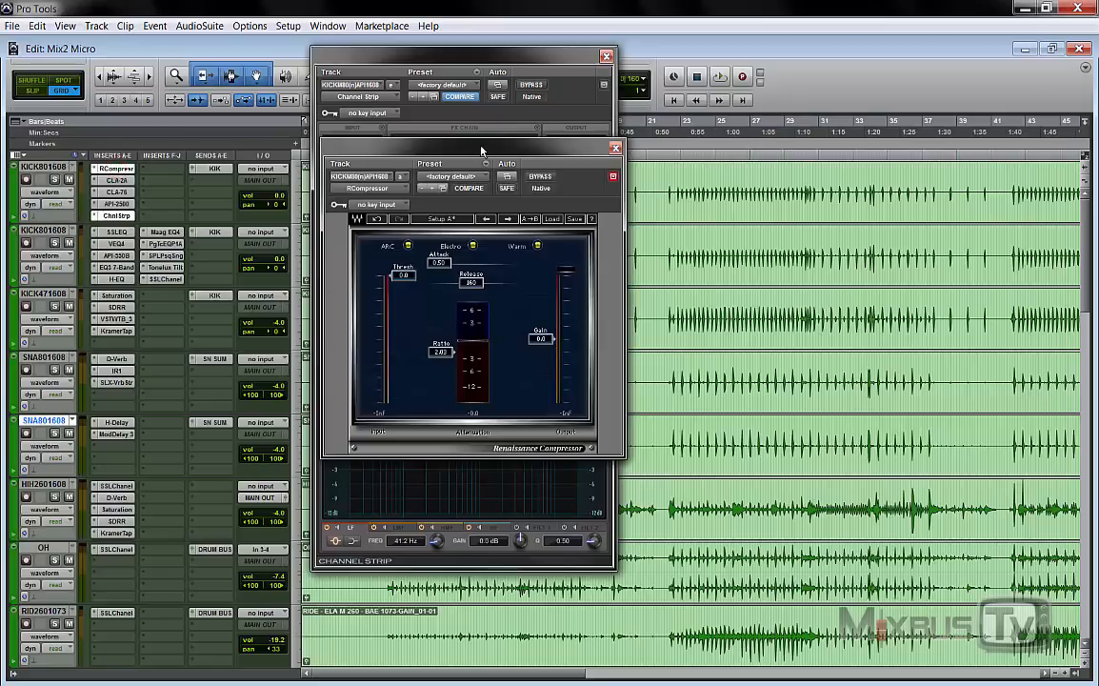
click(615, 148)
click(607, 56)
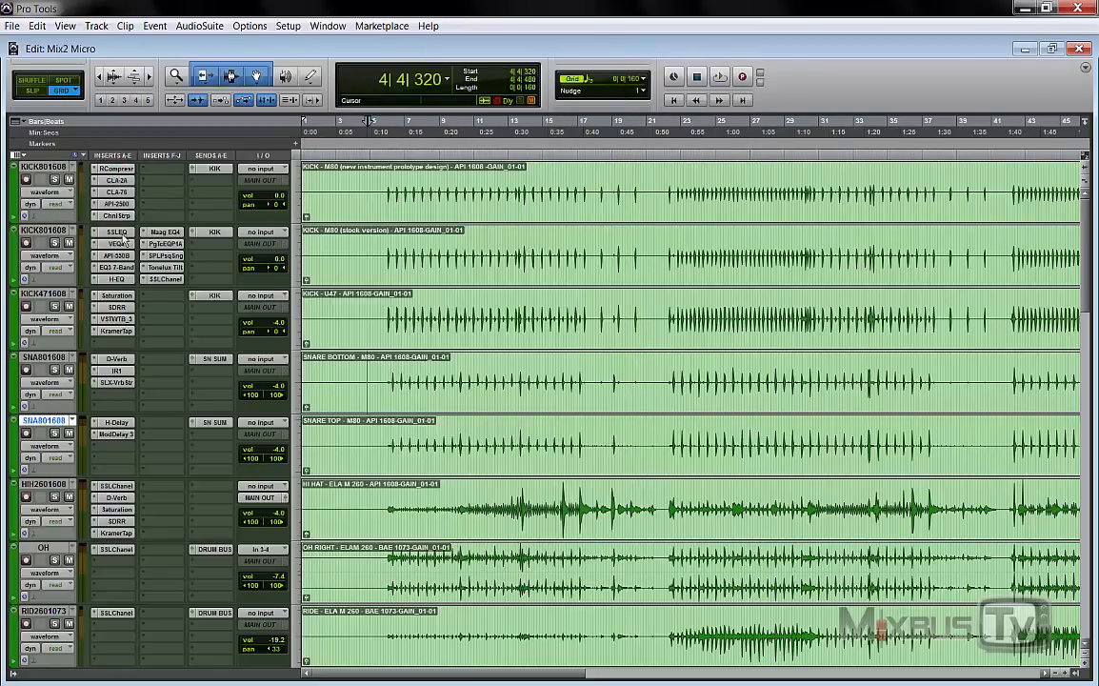
View the SSLEQ and the SSLChannel on the second kick track to compare their EQ sections, and close them.
click(118, 232)
drag(535, 149, 489, 93)
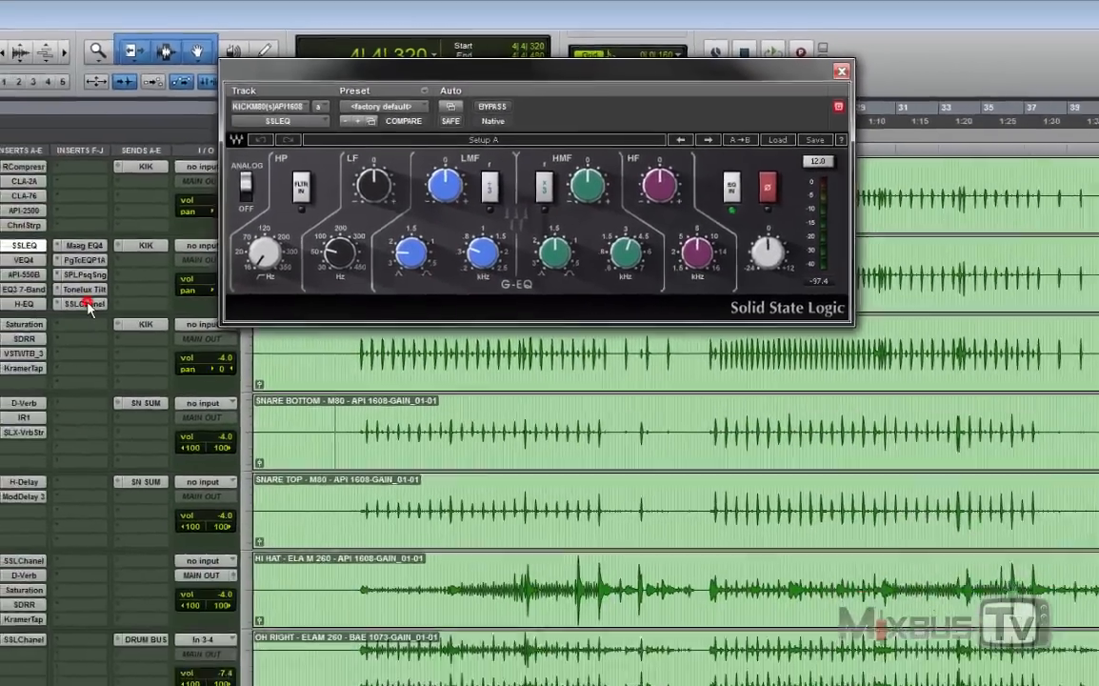
click(96, 286)
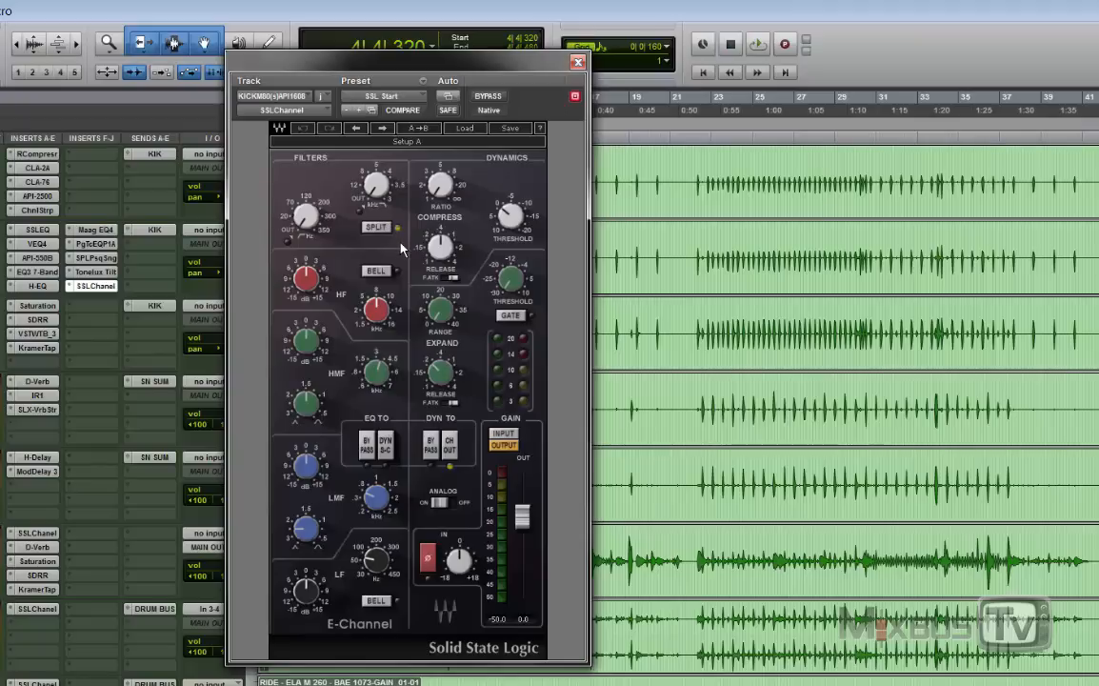
click(103, 287)
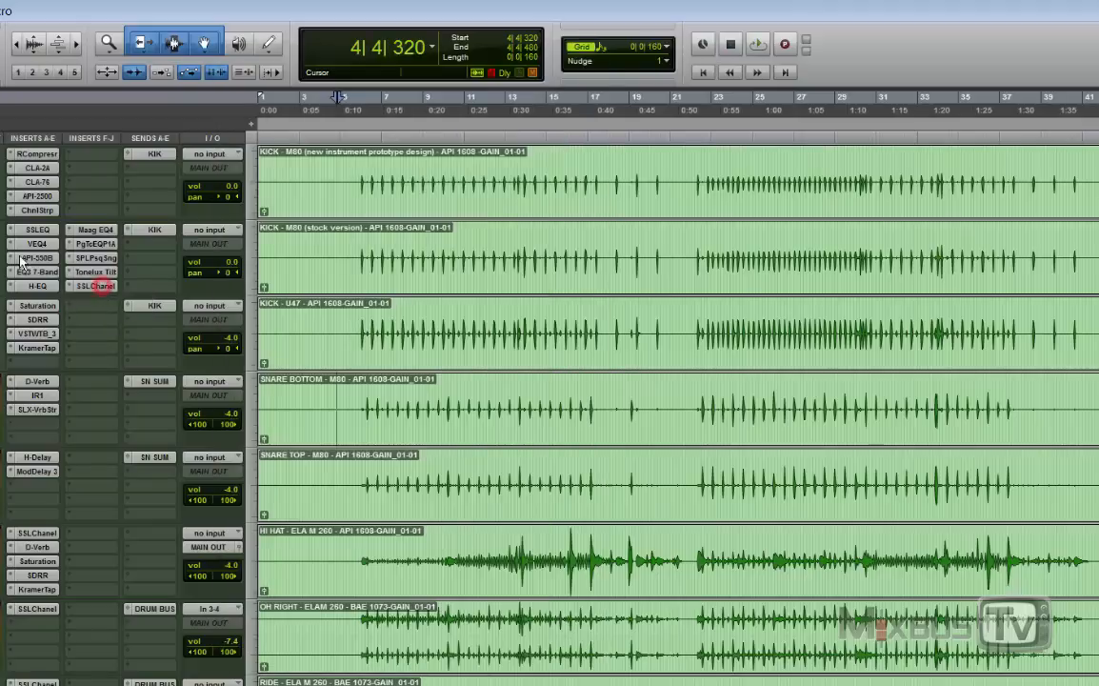
Show the second kick track's API-550B and VEQ4 equalizers together, with both windows placed for comparison.
click(23, 258)
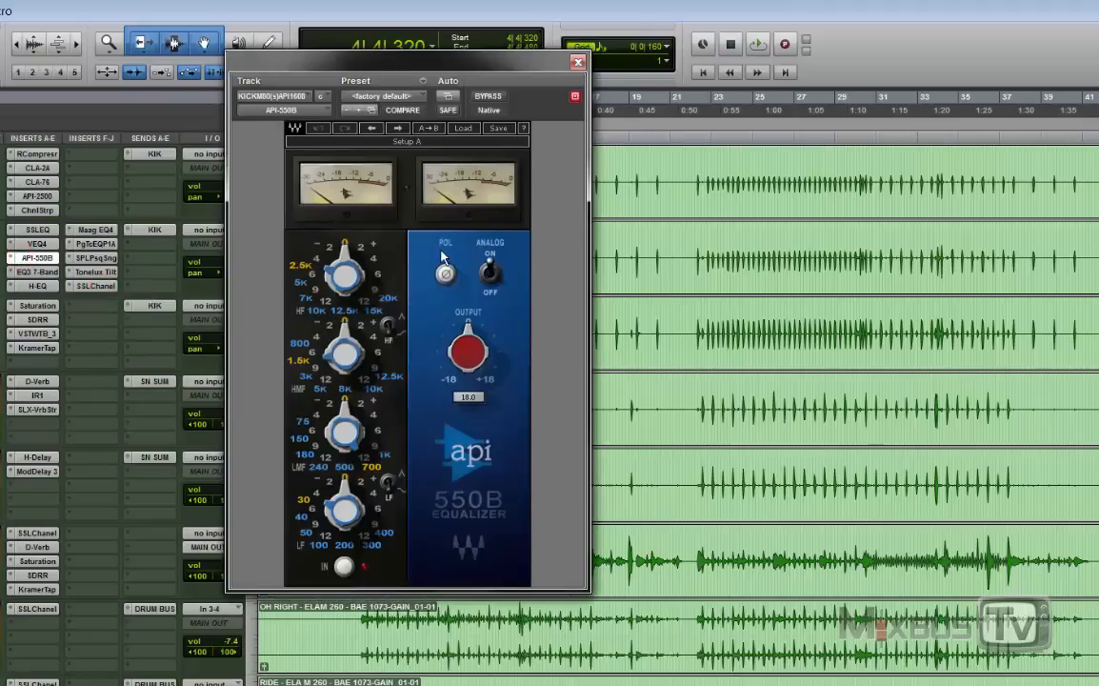
drag(347, 69, 302, 18)
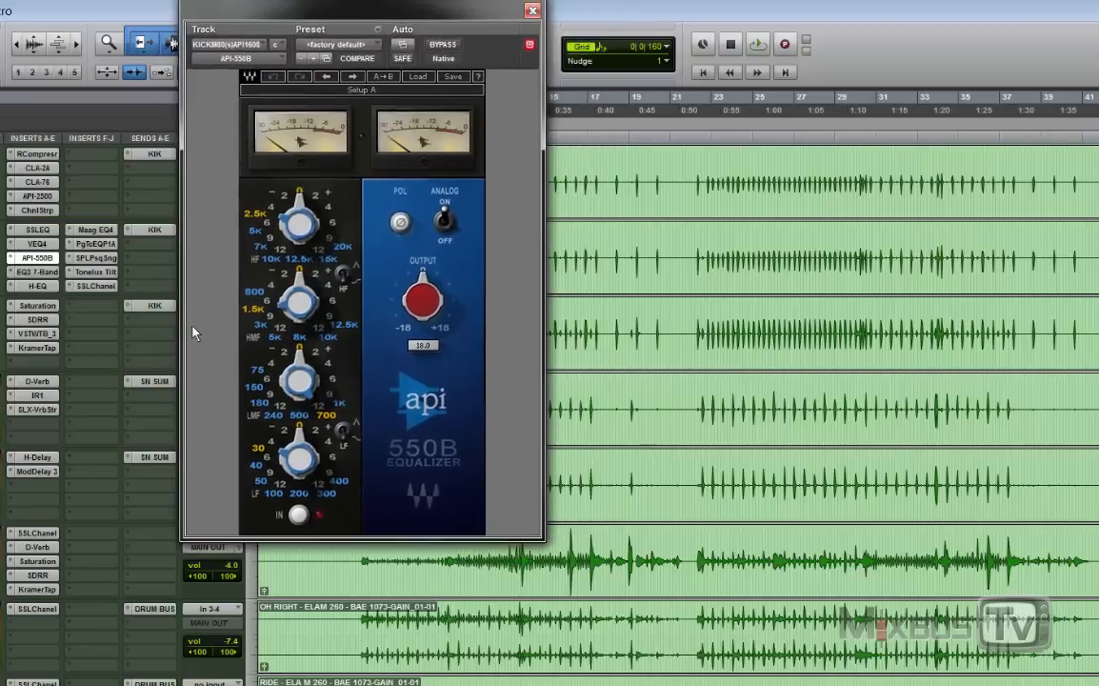
click(40, 243)
drag(267, 11, 502, 520)
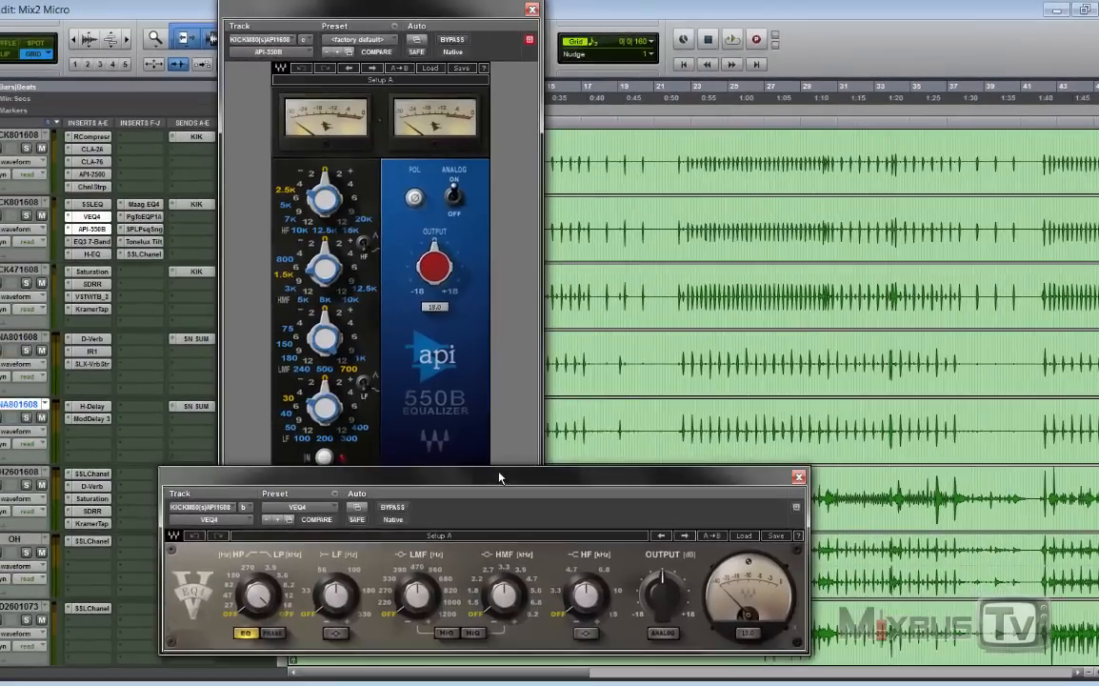
drag(499, 476, 711, 197)
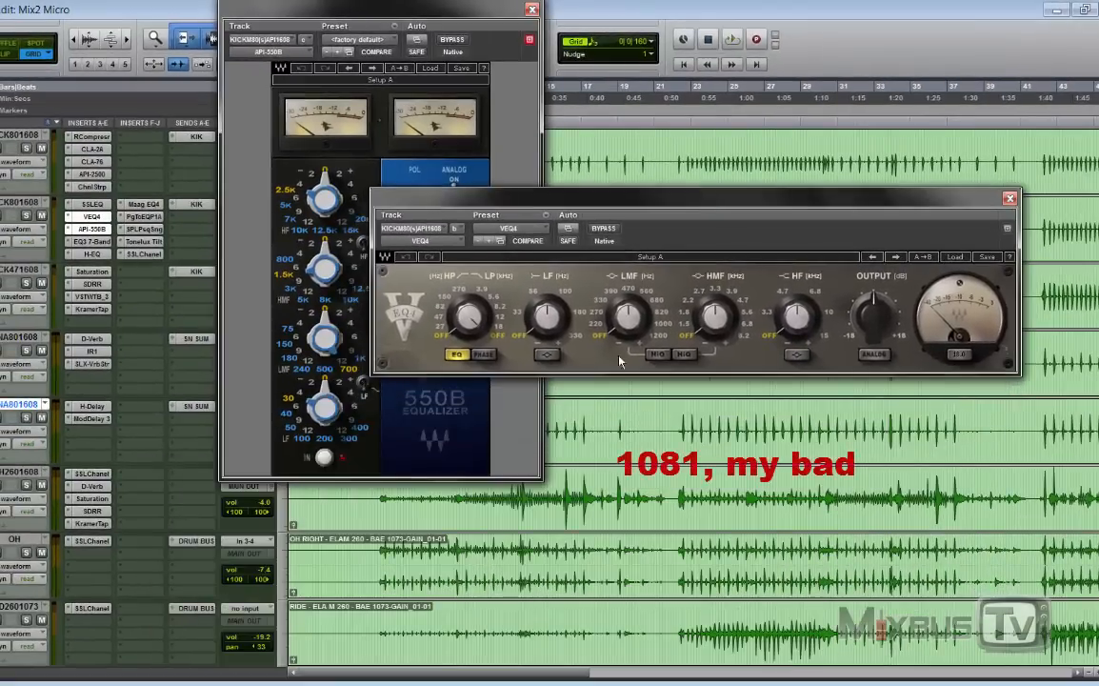
Set the VEQ4's high-pass filter to 82 Hz and move its window clear of the API-550B.
drag(473, 322, 463, 318)
click(441, 310)
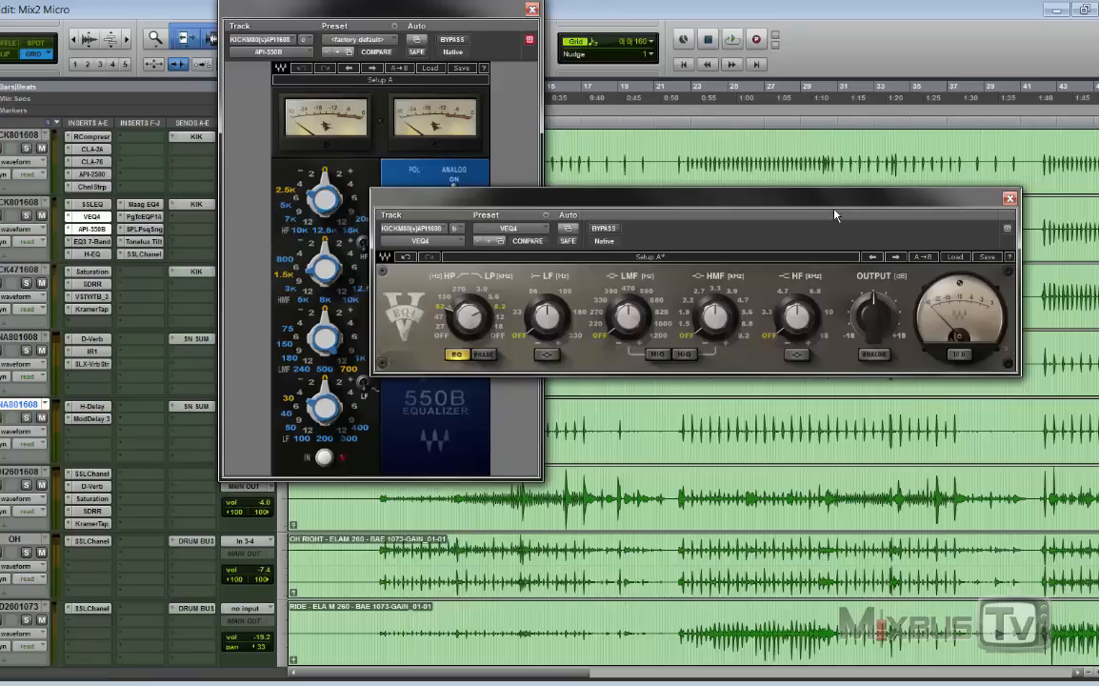
drag(835, 212, 591, 505)
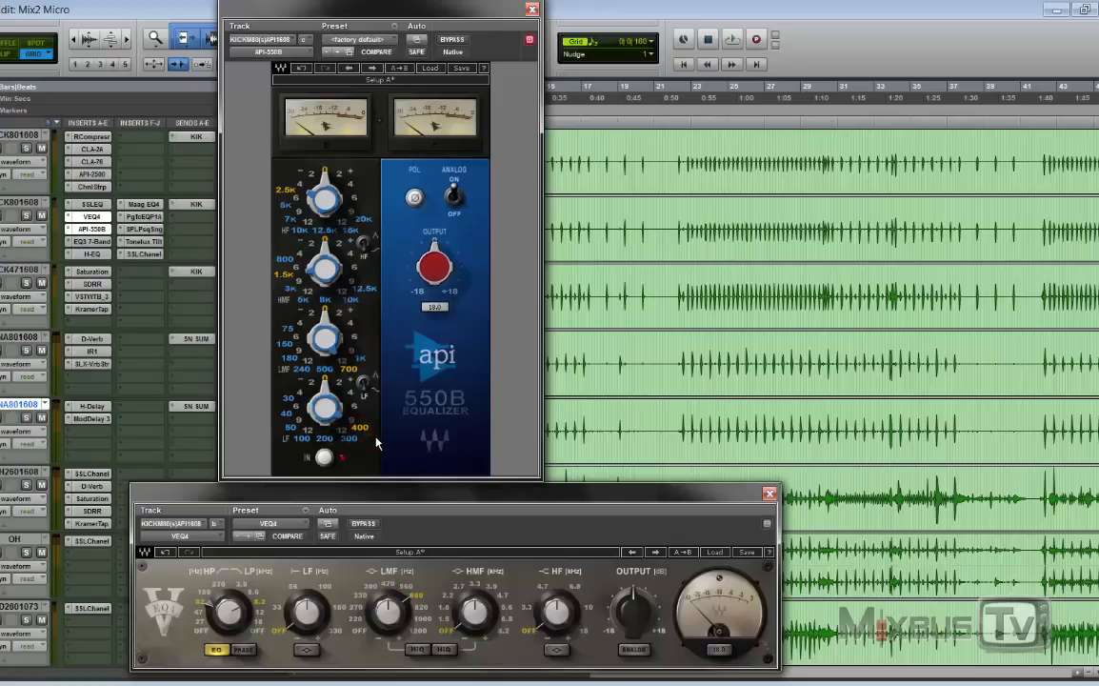
Step the API-550B's HMF frequency through several values including 3K and 10K, toggle its HF shape switch, and close the equalizer.
click(285, 261)
click(289, 290)
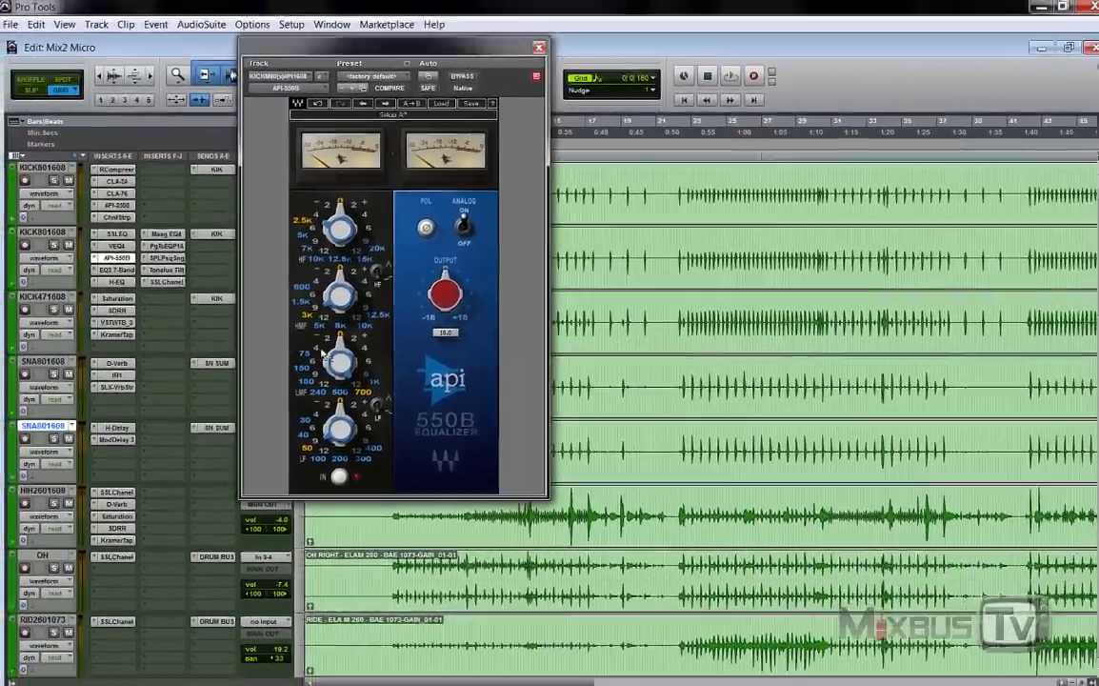
click(333, 338)
click(356, 338)
click(383, 338)
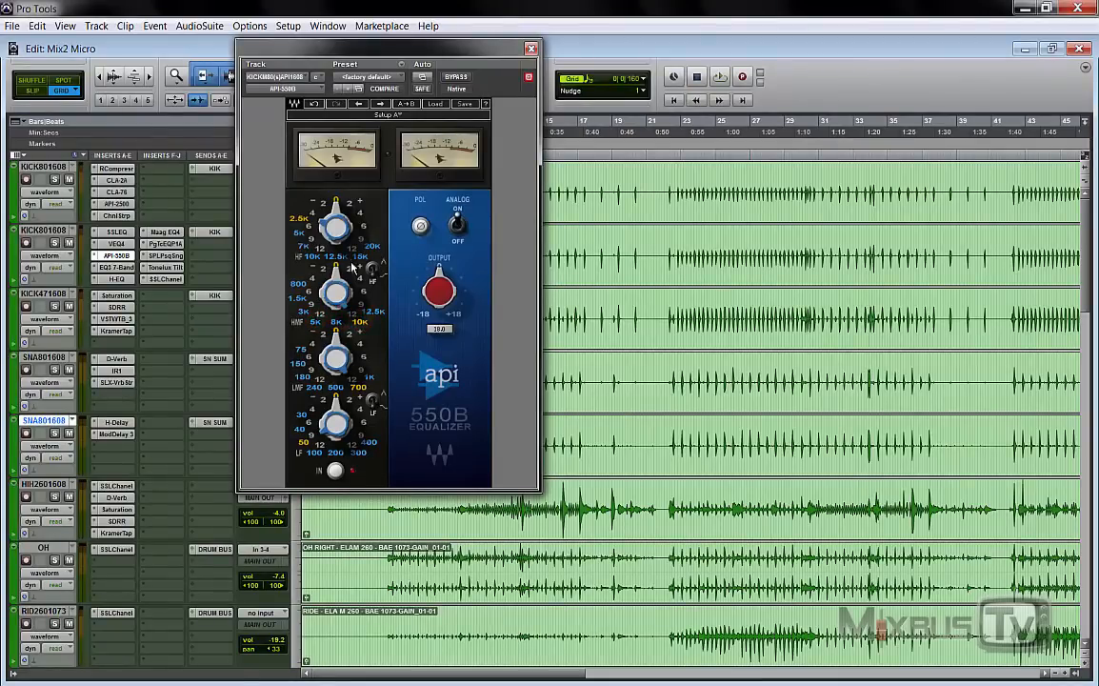
click(373, 269)
click(116, 256)
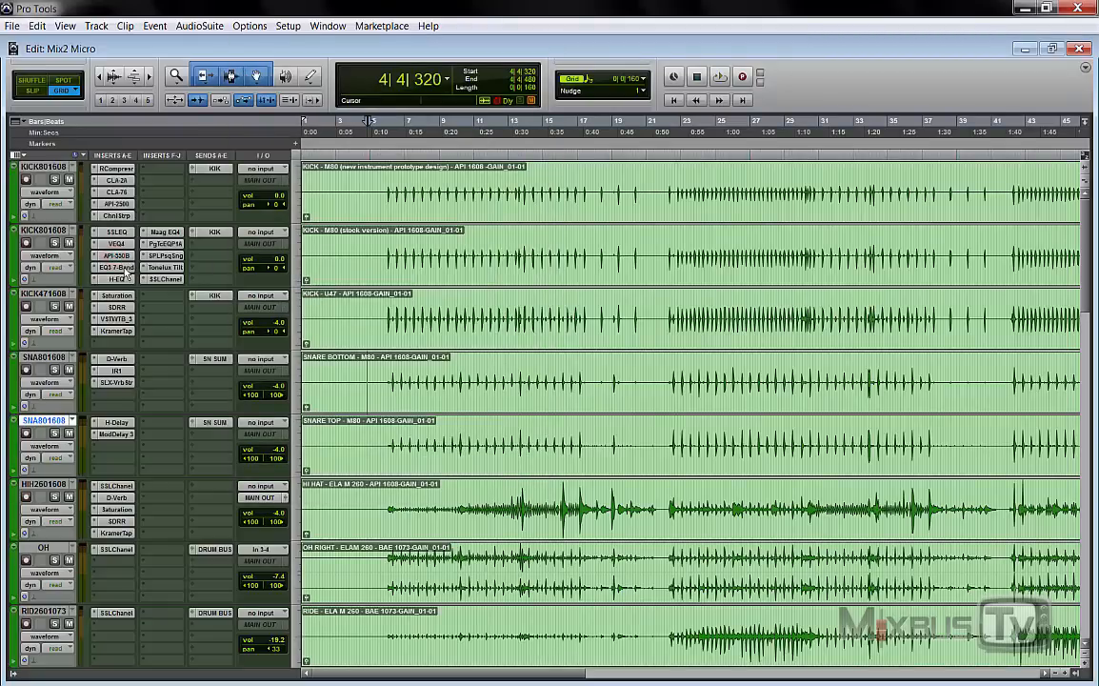
Open EQ3 7-Band on the second kick track, boosting LMF 8.6 dB at 216.5 Hz and cutting MF 9.1 dB at 684.7 Hz.
click(127, 267)
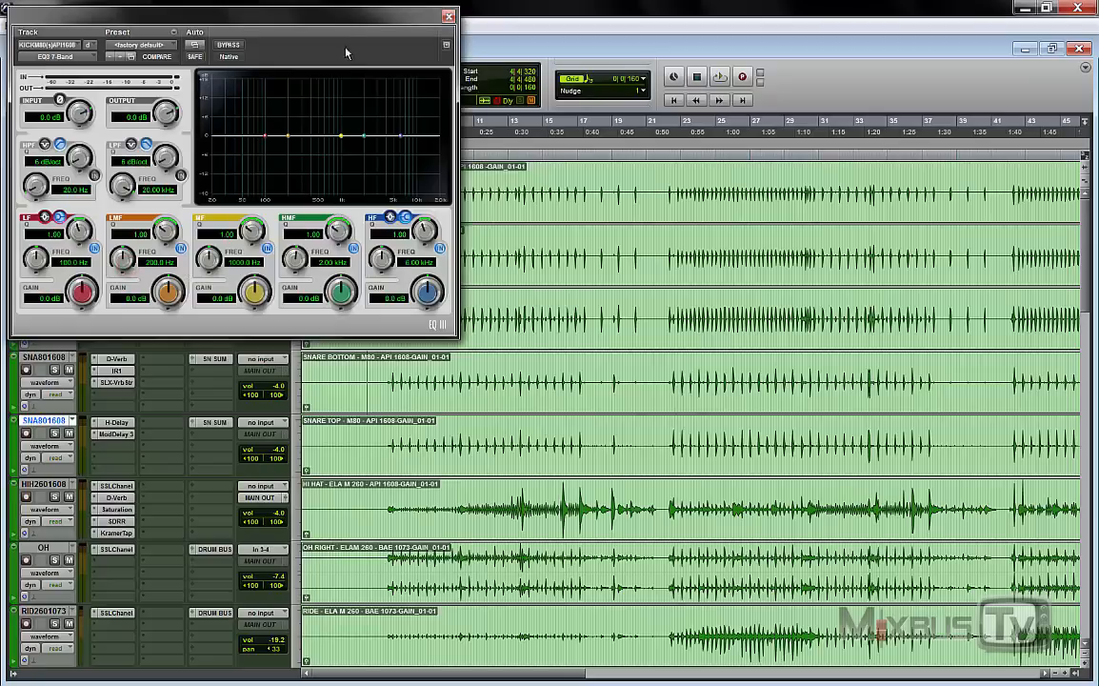
drag(348, 21, 548, 51)
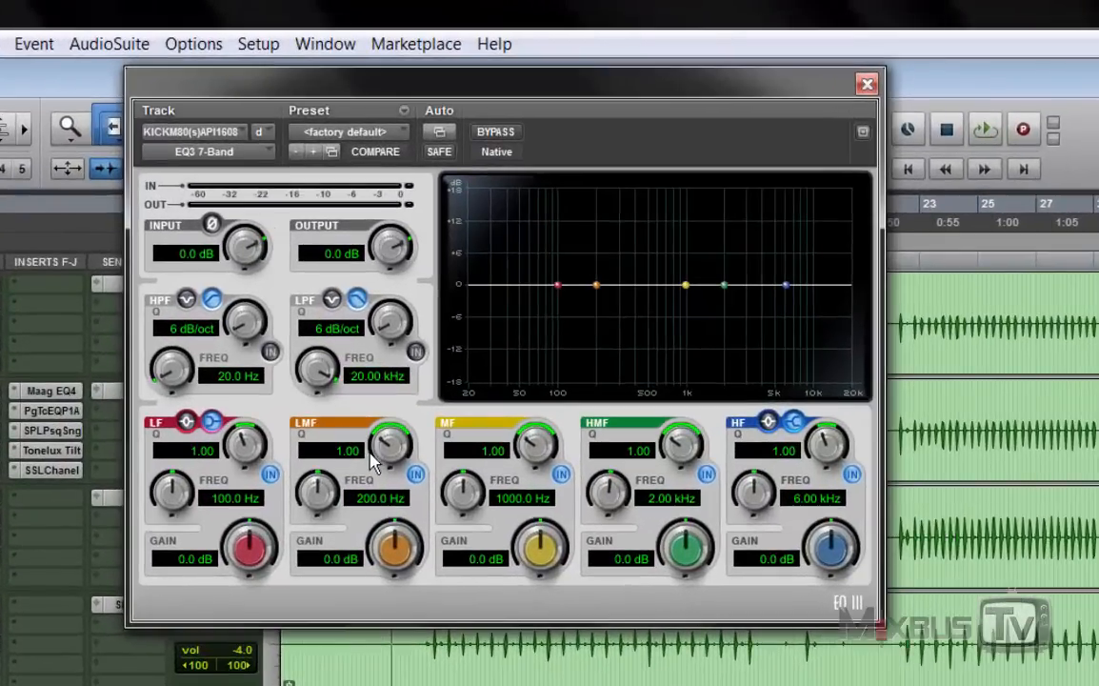
drag(597, 286, 600, 240)
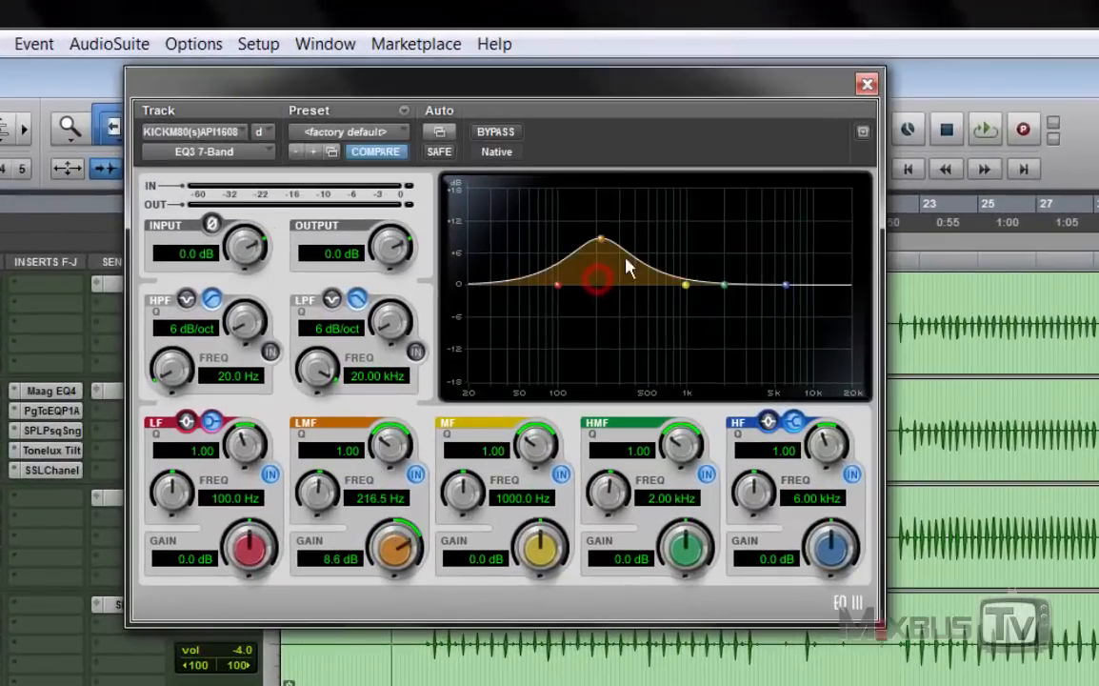
drag(686, 286, 665, 340)
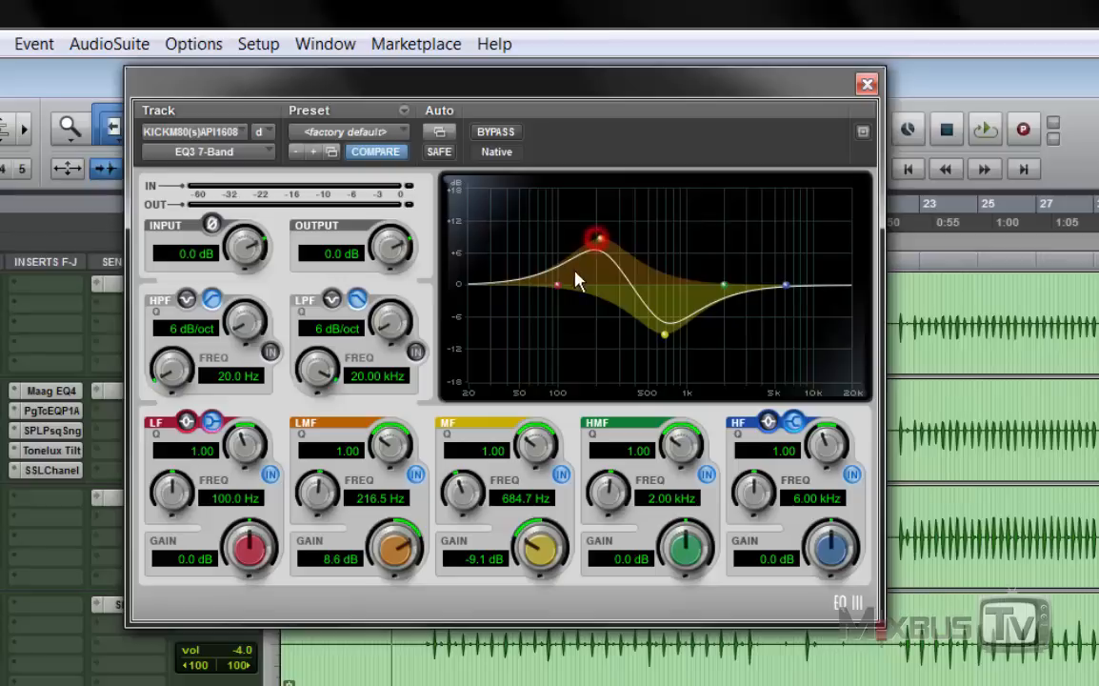
Push the EQ3 LMF band to 18 dB at 57.3 Hz and MF to -16.9 dB, and reset both gains to 0 dB.
drag(598, 238, 408, 246)
mouse_move(528, 545)
mouse_down()
mouse_move(508, 235)
mouse_move(516, 599)
mouse_move(530, 557)
mouse_up()
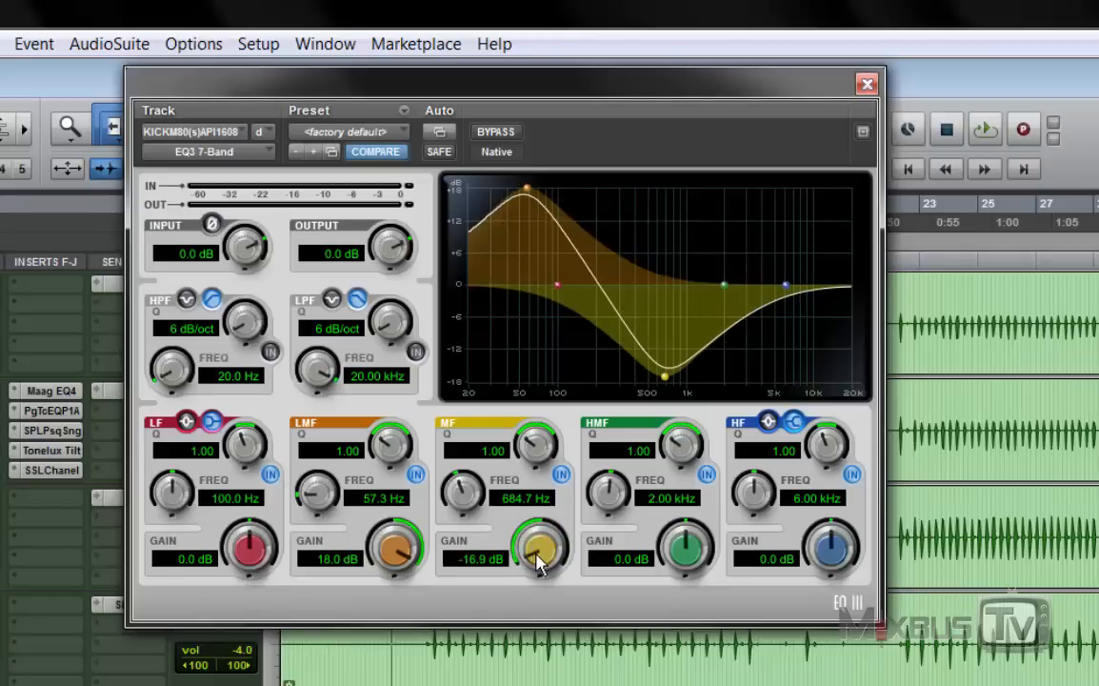
alt+click(538, 562)
alt+click(393, 553)
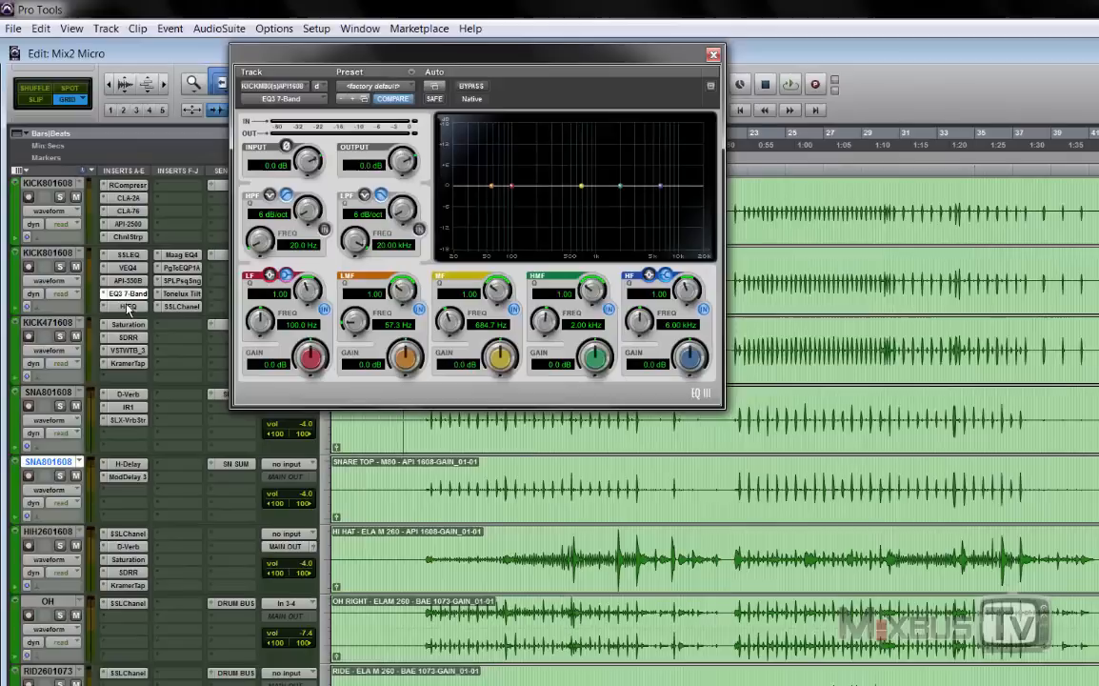
Open the H-EQ on the second kick track, try an 18 dB MF cut, and reset that gain to 0.
click(128, 306)
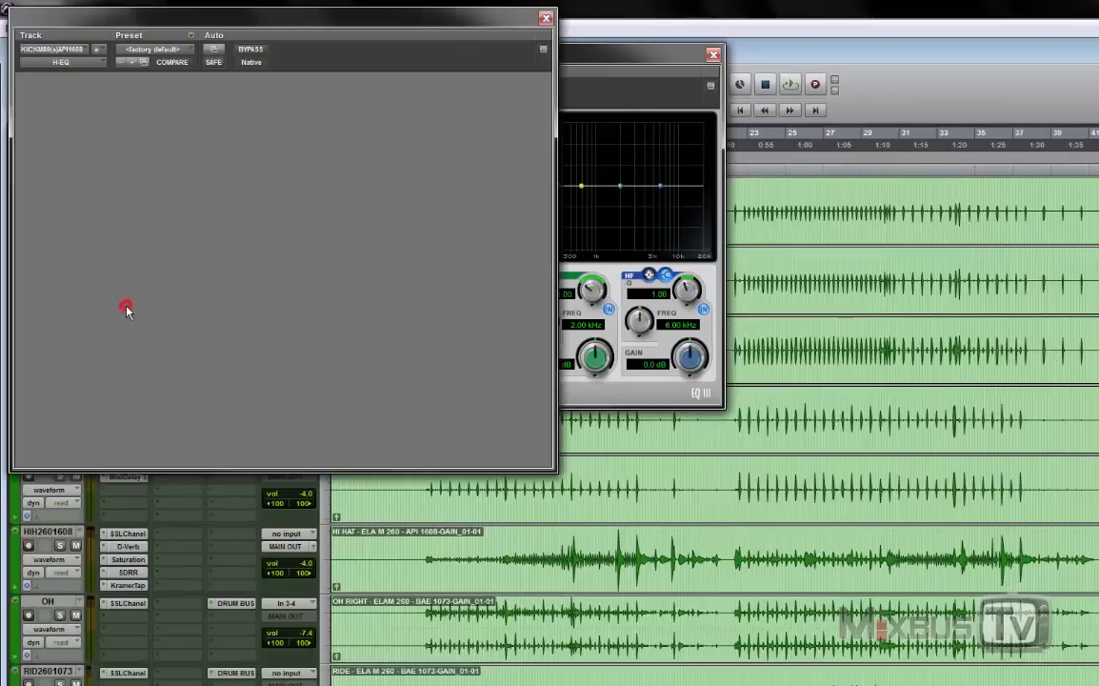
drag(397, 35, 561, 87)
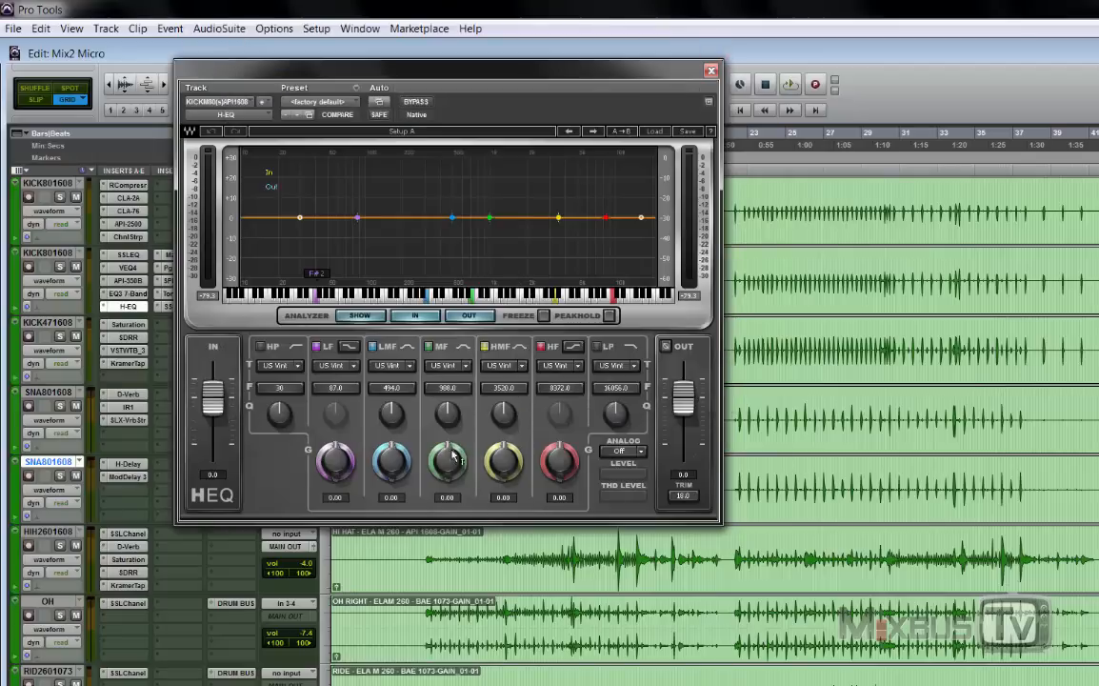
drag(456, 457, 455, 501)
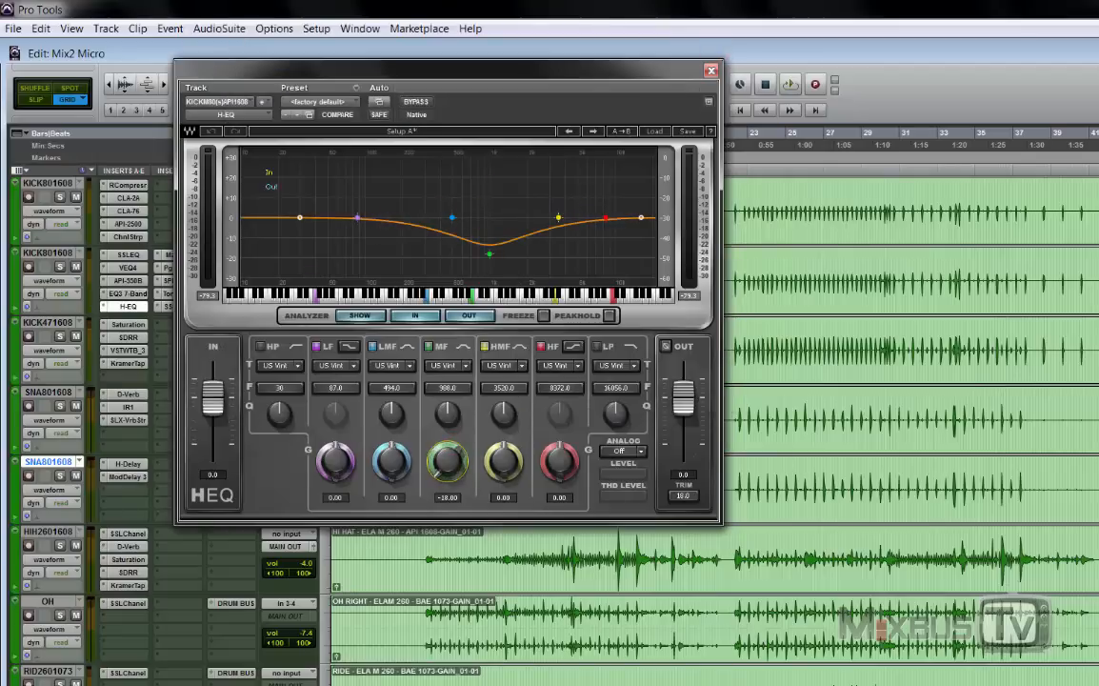
alt+click(454, 459)
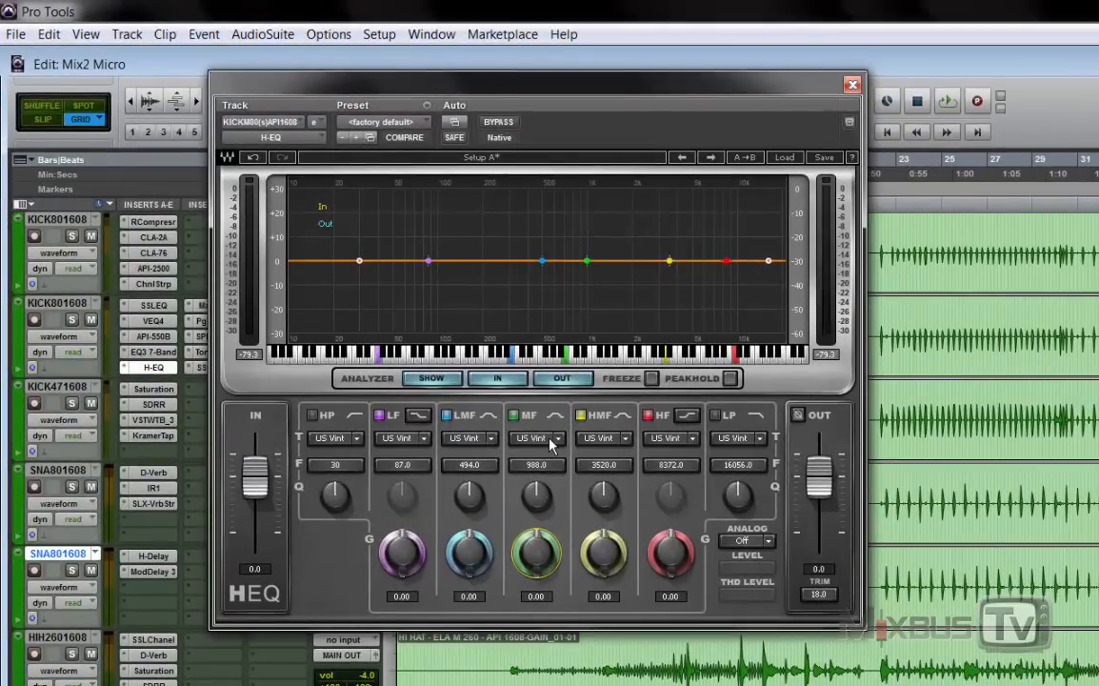
Set the H-EQ's MF band to UK Vintage 1, view the HMF band's filter types, and close the equalizer.
click(545, 440)
click(561, 441)
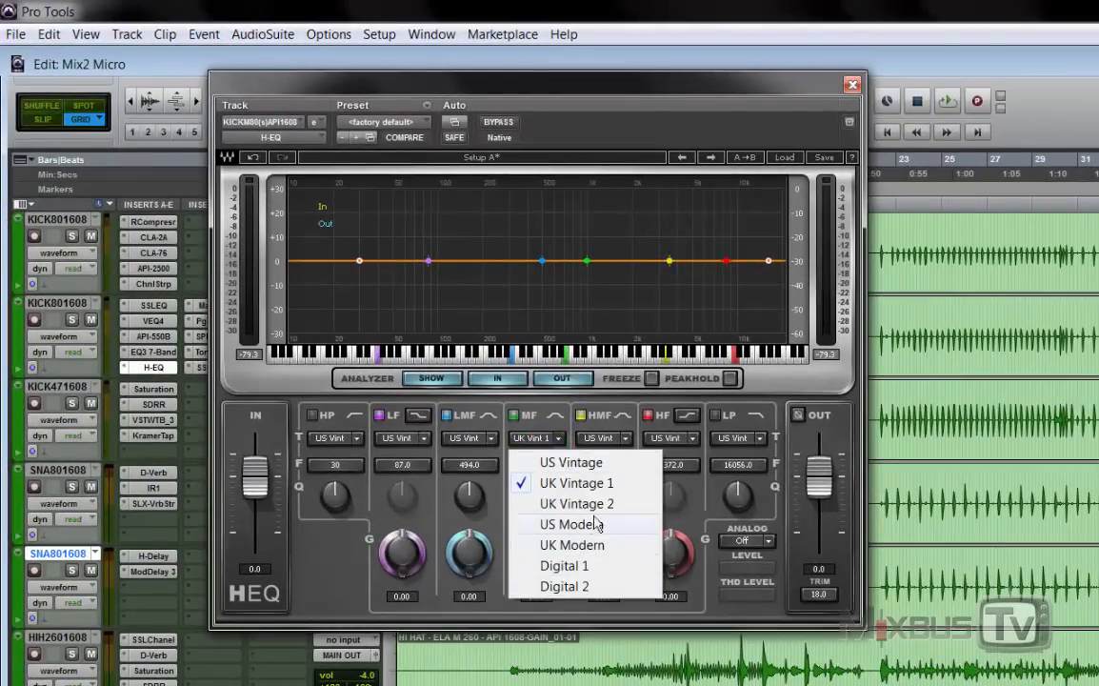
click(600, 439)
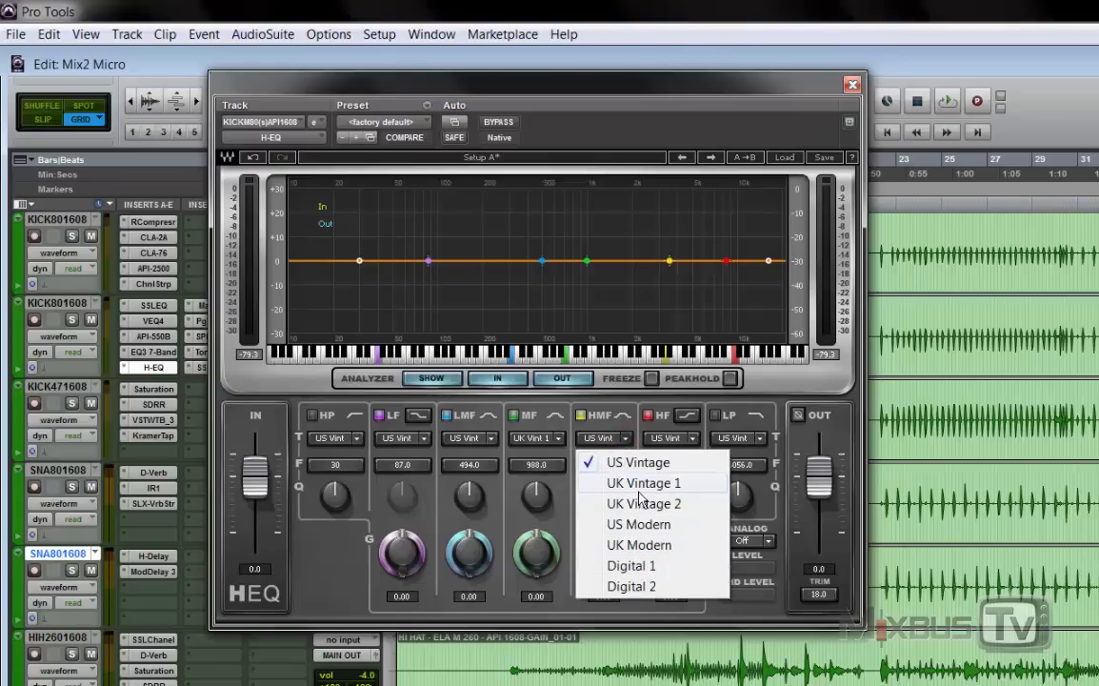
click(752, 134)
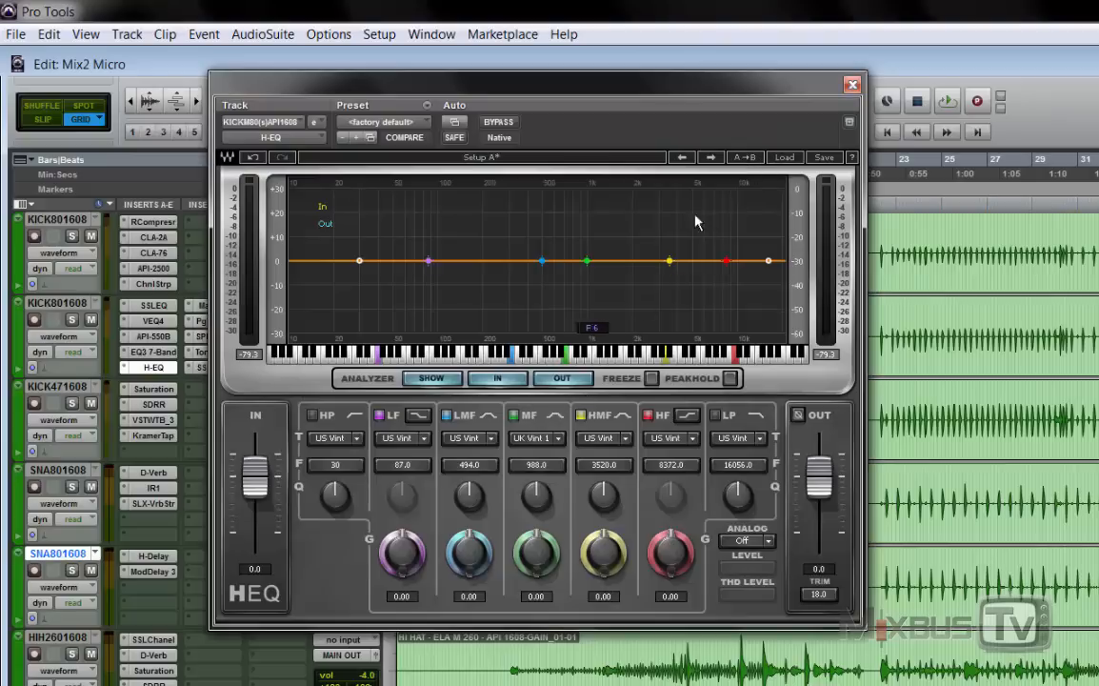
drag(802, 93, 841, 94)
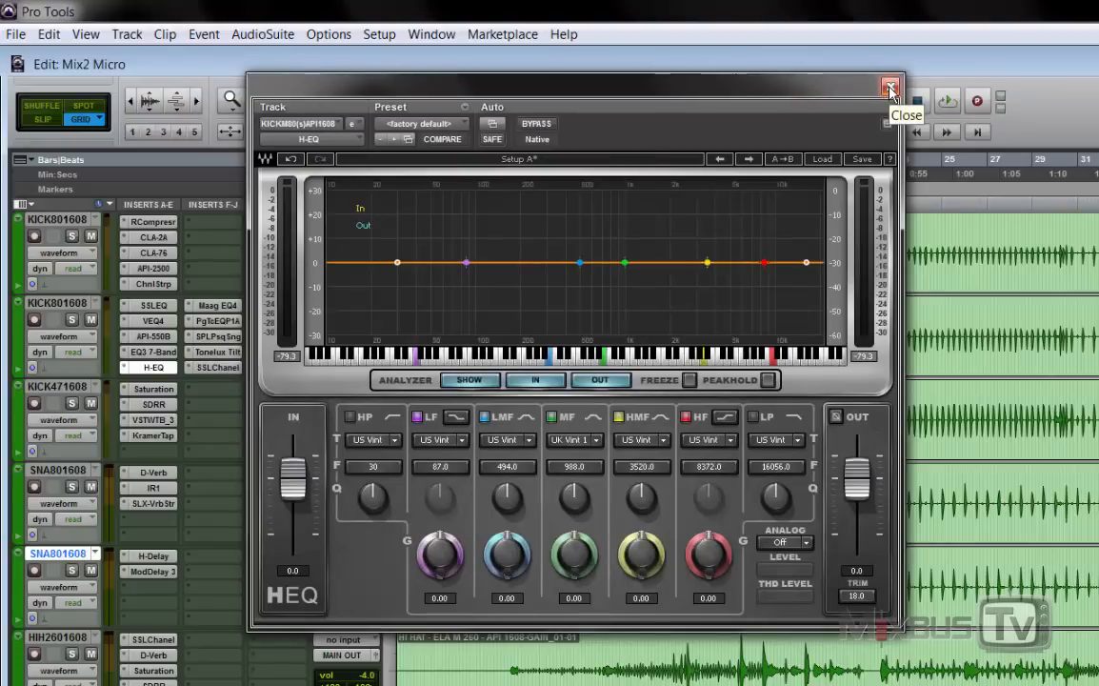
click(891, 89)
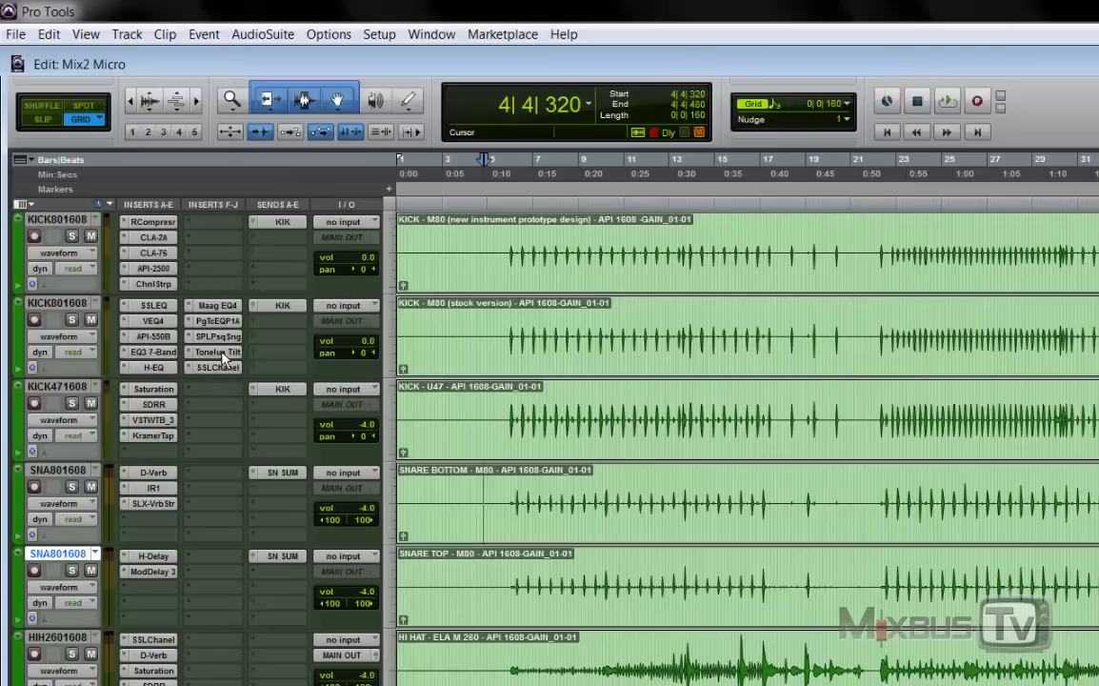
Open the Maag EQ4 on the second kick track and move its window clear of the insert slots.
click(229, 306)
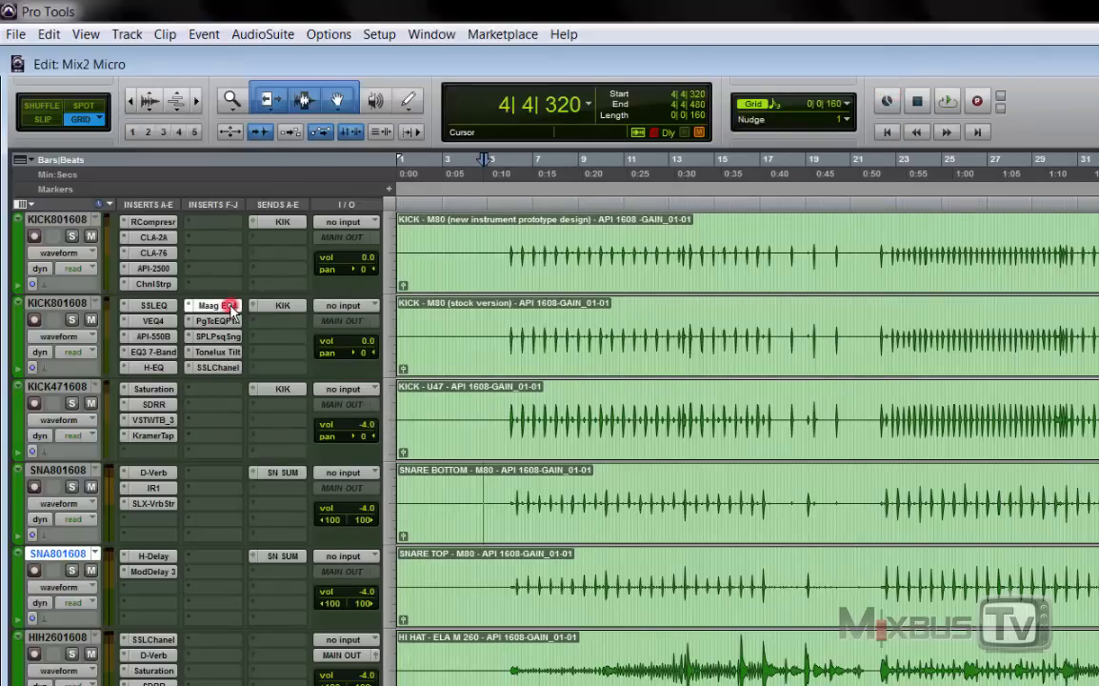
drag(528, 76, 558, 187)
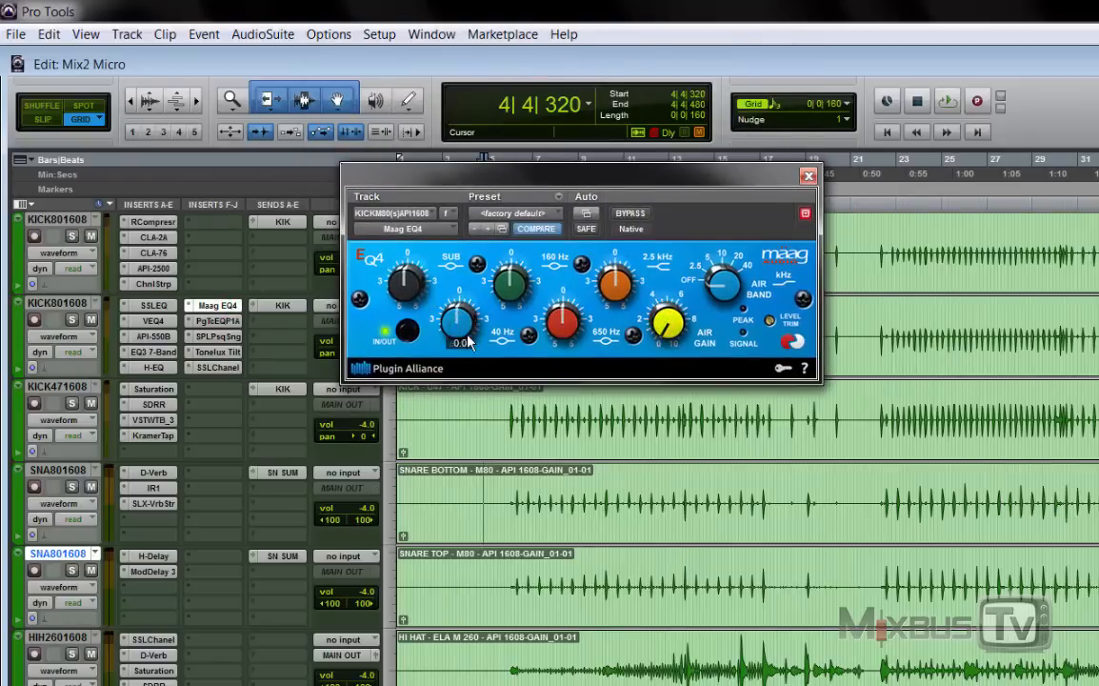
Open the PuigTec EQP1A on the second kick track, set low boost and attenuation to about 3 at 60 CPS, and close it.
click(221, 321)
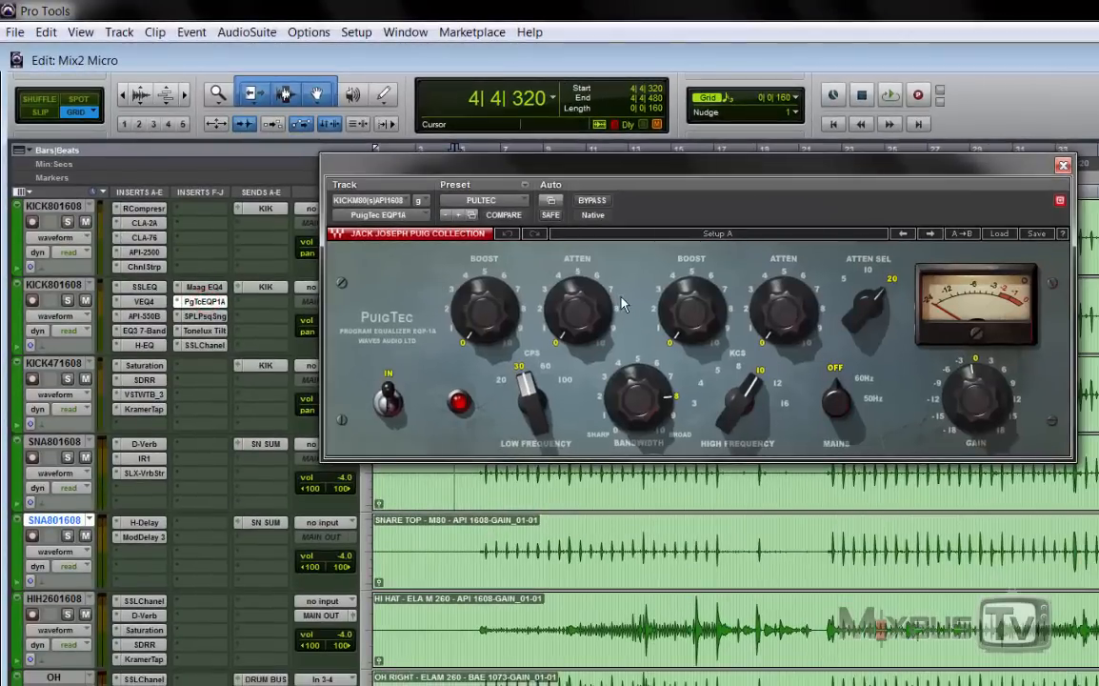
drag(590, 328, 572, 290)
mouse_move(492, 333)
mouse_down()
mouse_move(487, 294)
mouse_move(489, 326)
mouse_up()
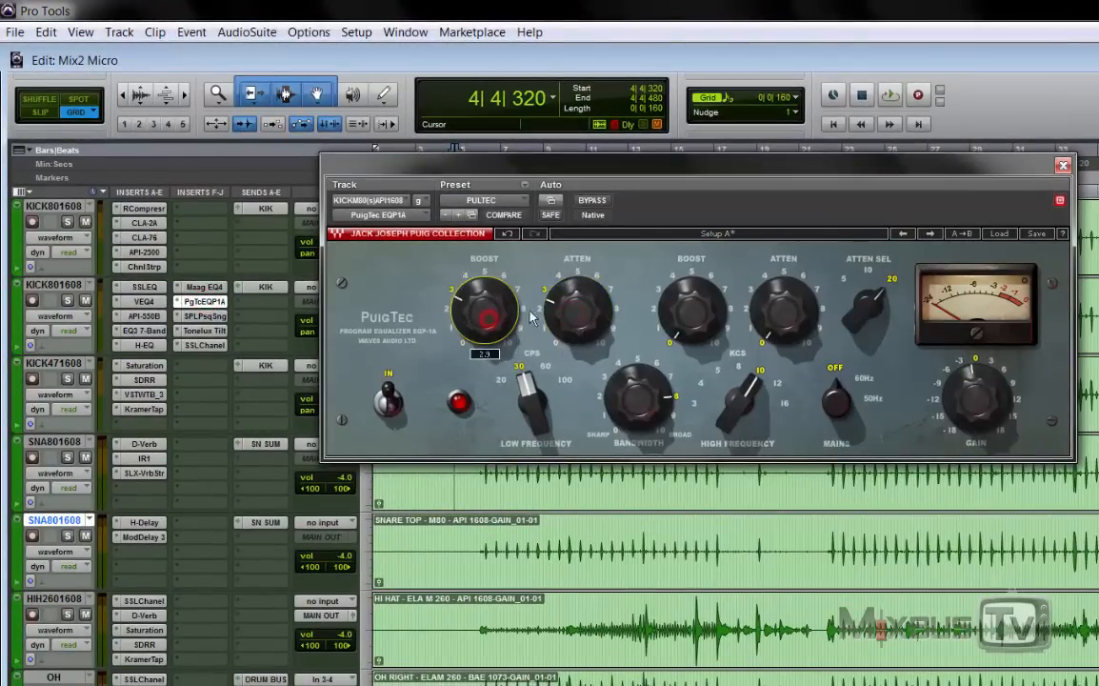
drag(573, 306, 572, 301)
click(542, 370)
click(563, 383)
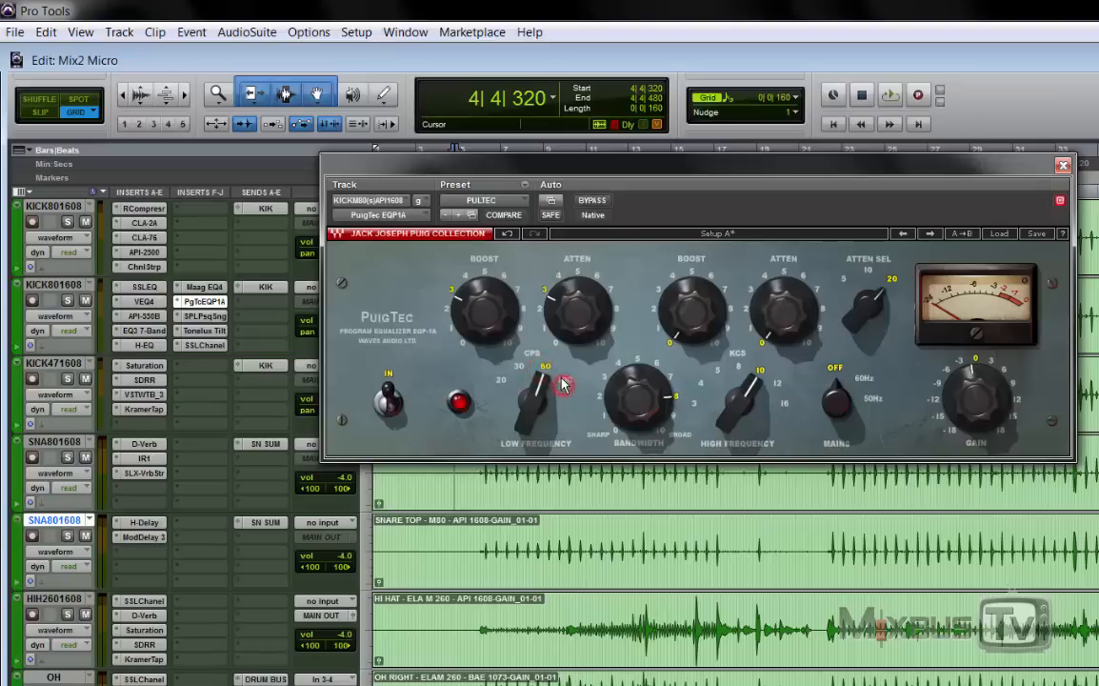
click(211, 302)
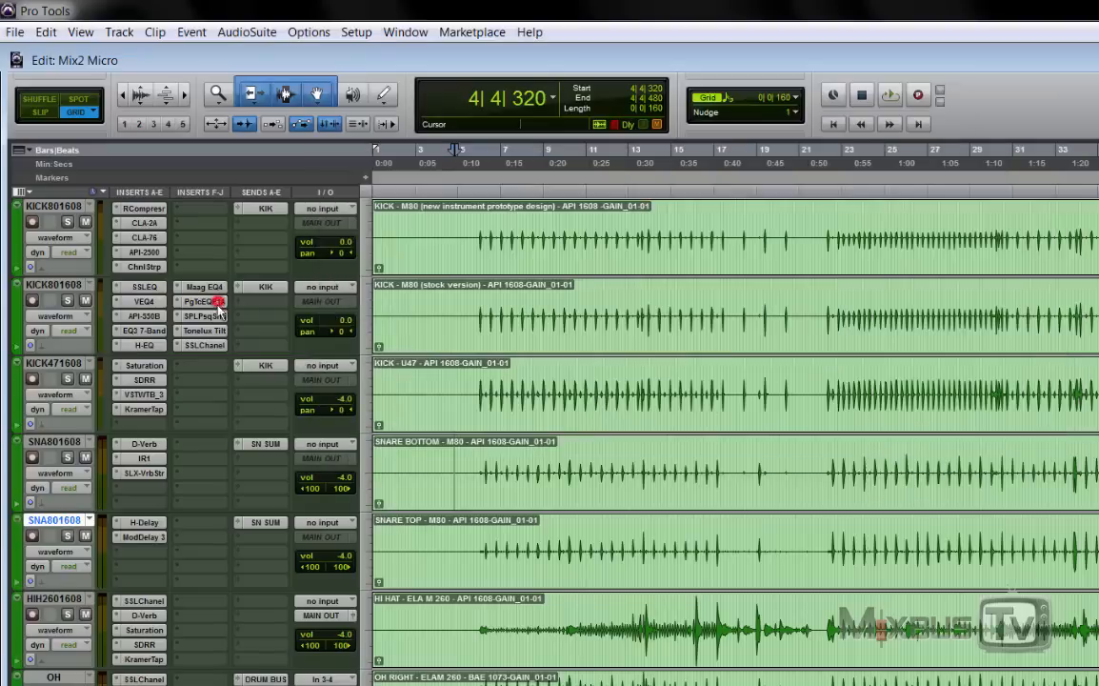
Open the SPL Passeq on the second kick track, lower its LF frequency, and raise the LF boost, HF Boost-Q and HF boost.
click(211, 315)
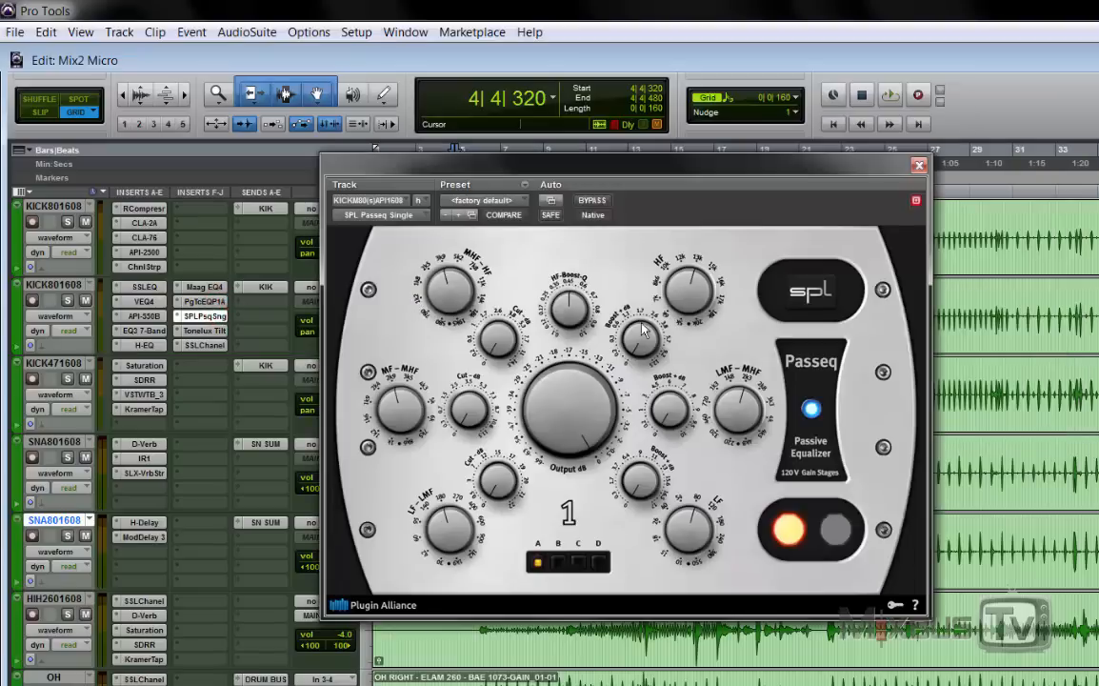
click(635, 481)
click(659, 522)
drag(657, 531, 671, 575)
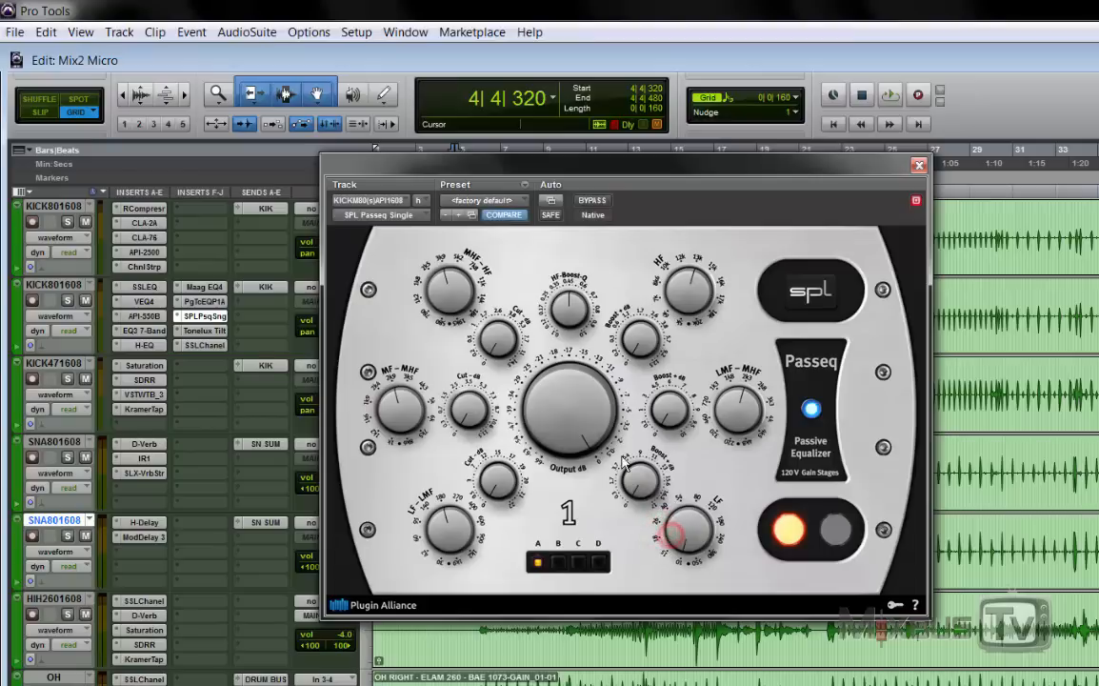
drag(635, 484, 634, 471)
drag(574, 311, 573, 294)
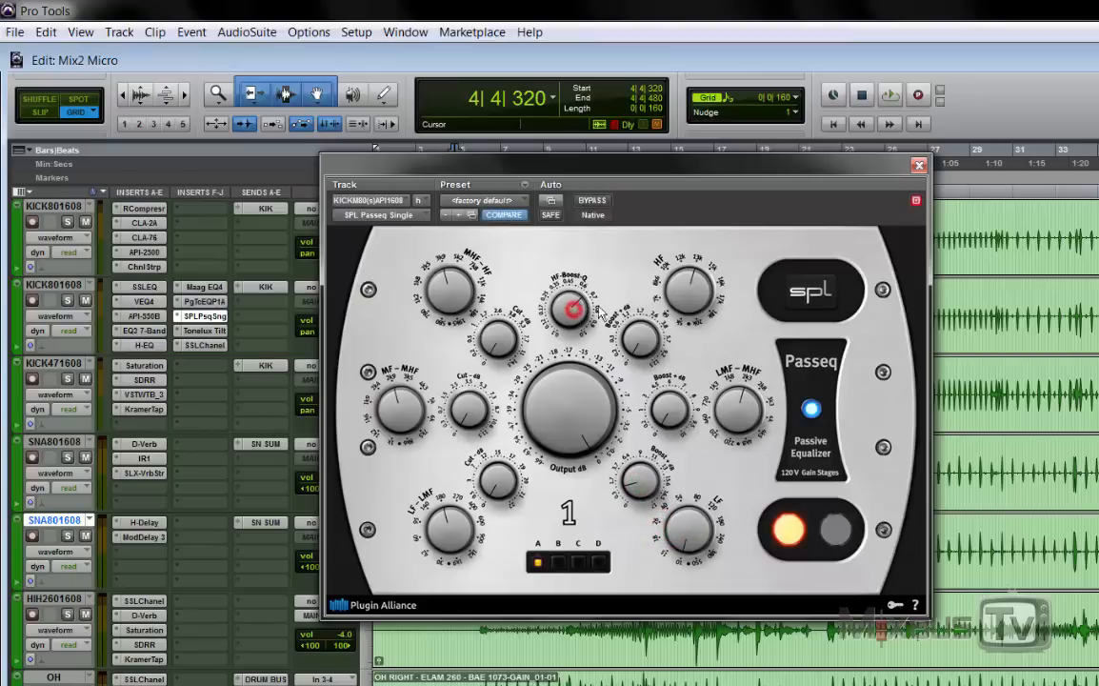
drag(626, 332, 629, 315)
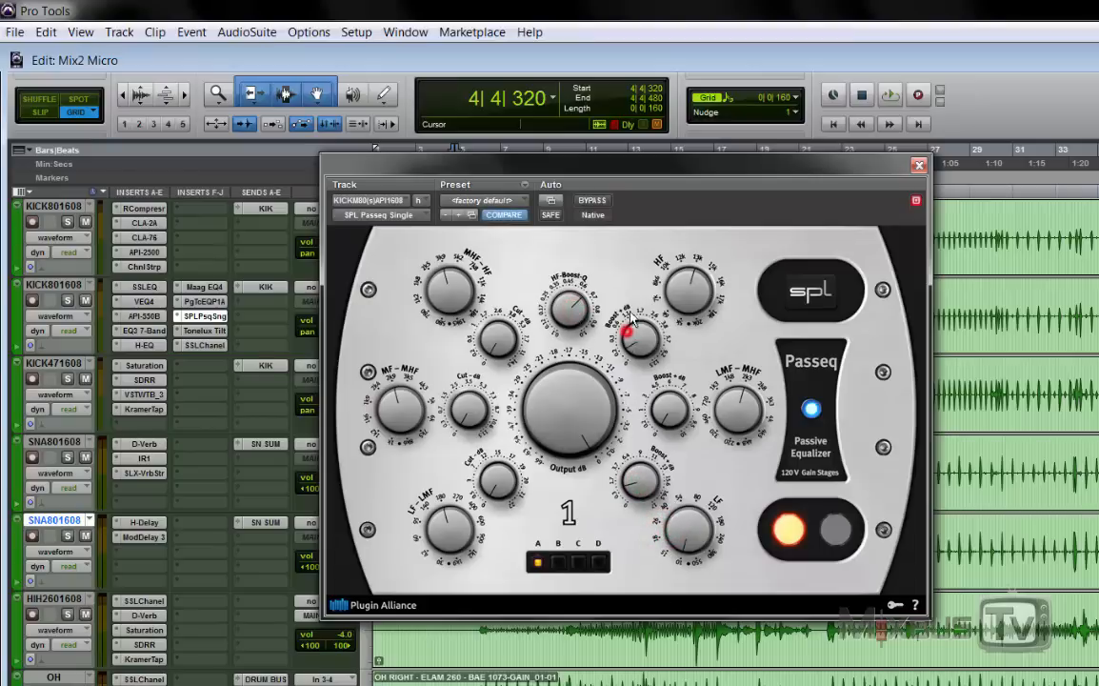
Readjust the Passeq's LF frequency through several values and close the equalizer.
click(653, 530)
click(654, 522)
click(656, 519)
click(660, 507)
drag(675, 531, 664, 470)
click(919, 165)
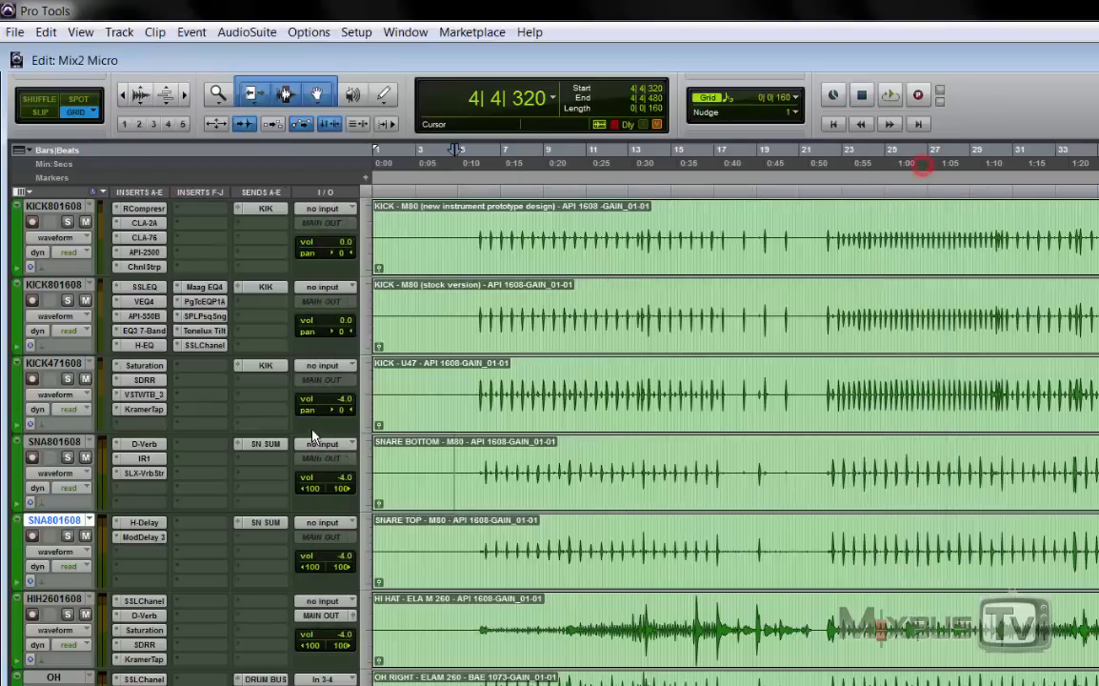
Open D-Verb on the snare bottom track and step through its reverb algorithms, including Hall, Church, Plate and Room 1, ending on Ambient.
click(149, 444)
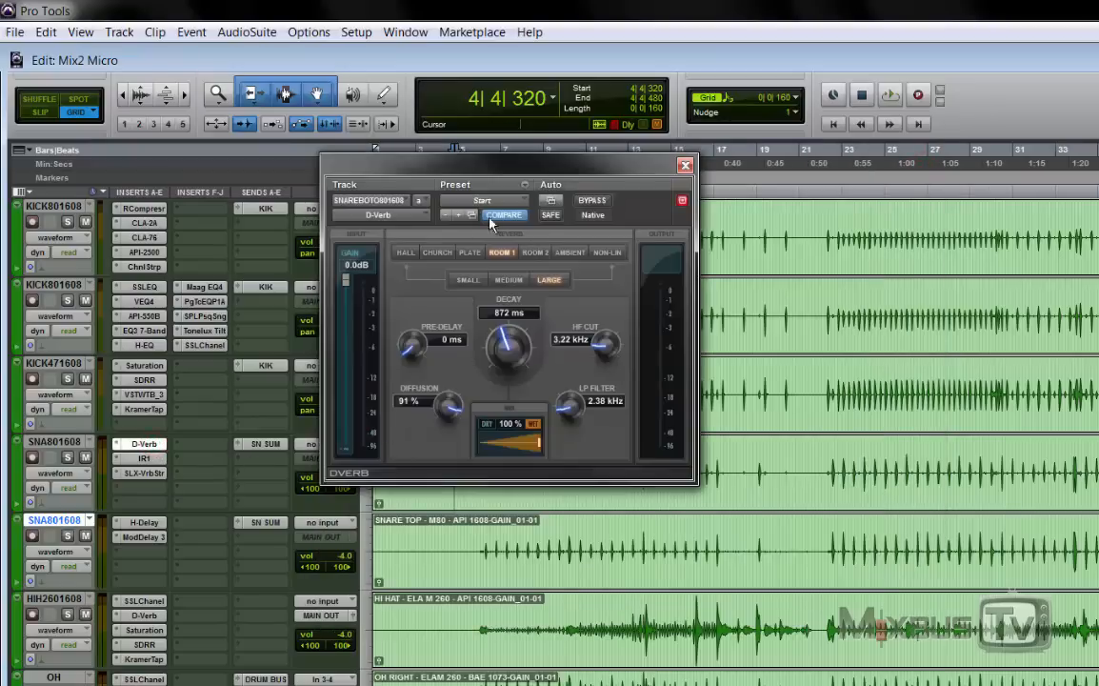
click(406, 256)
click(443, 254)
click(469, 254)
click(496, 254)
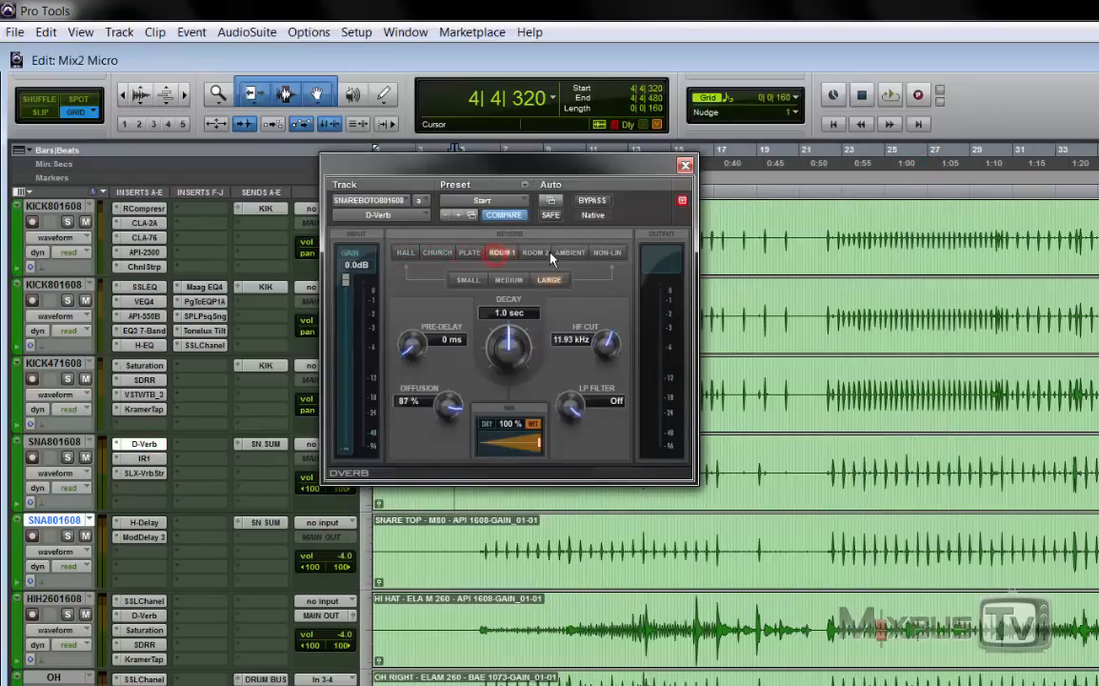
click(549, 254)
click(598, 253)
click(572, 254)
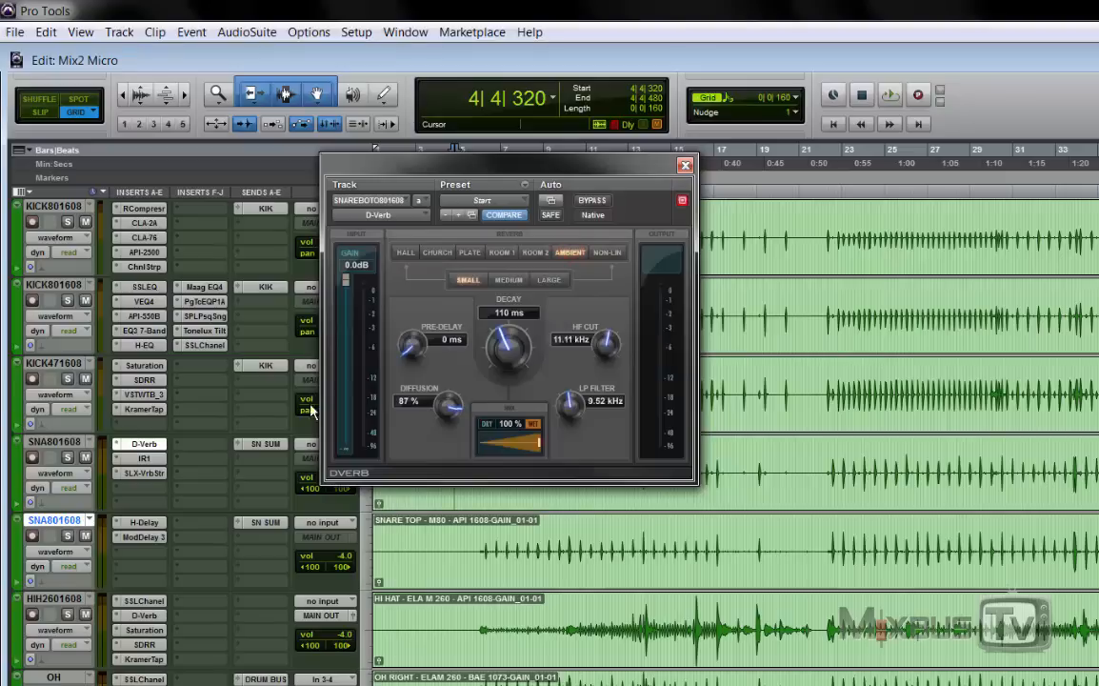
Open the SSL X-Verb on the snare bottom track and look through its presets without changing the current one.
click(149, 473)
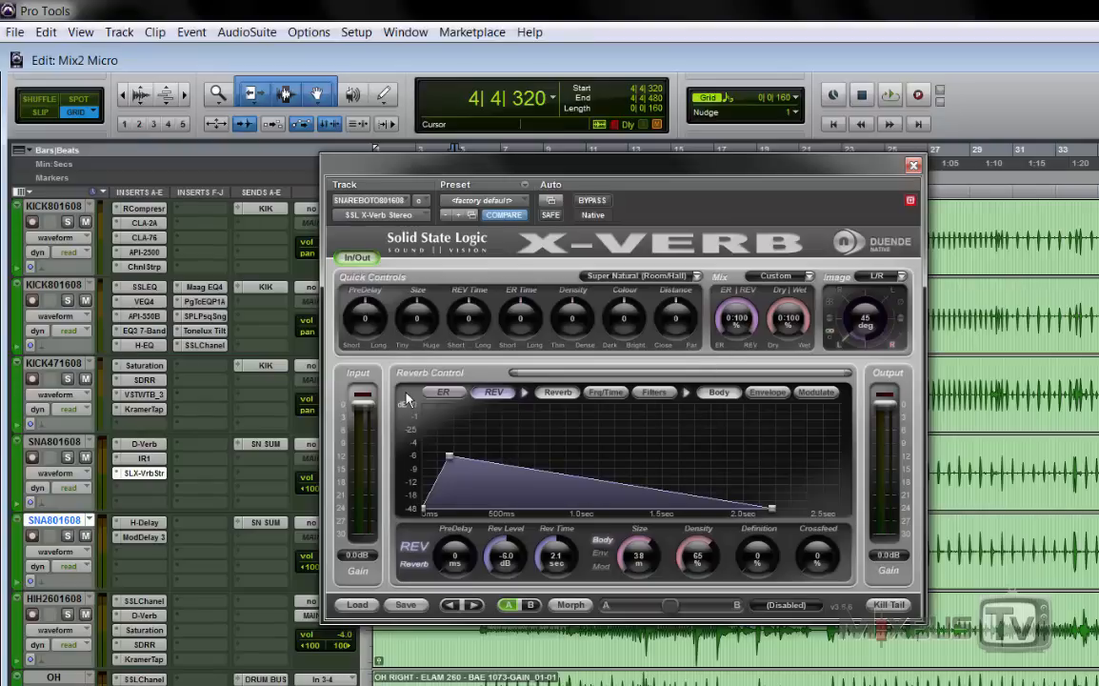
click(474, 201)
click(598, 176)
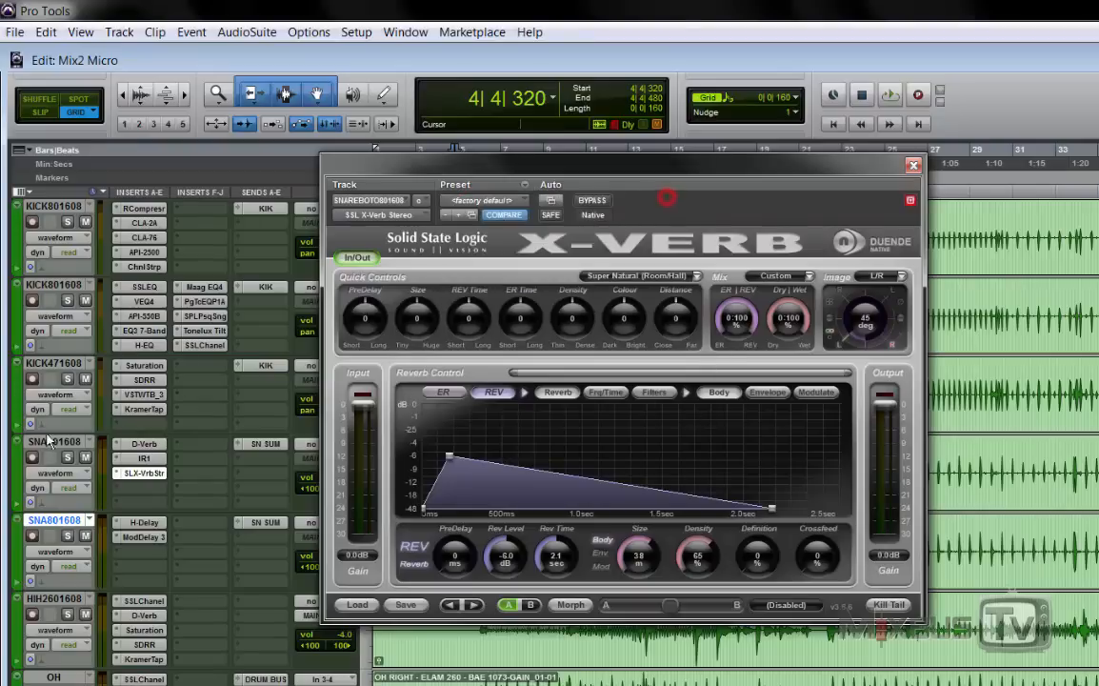
Open IR-1 on the snare bottom track, step its presets through Studio - 1 to Plate - 1, and close it.
click(128, 460)
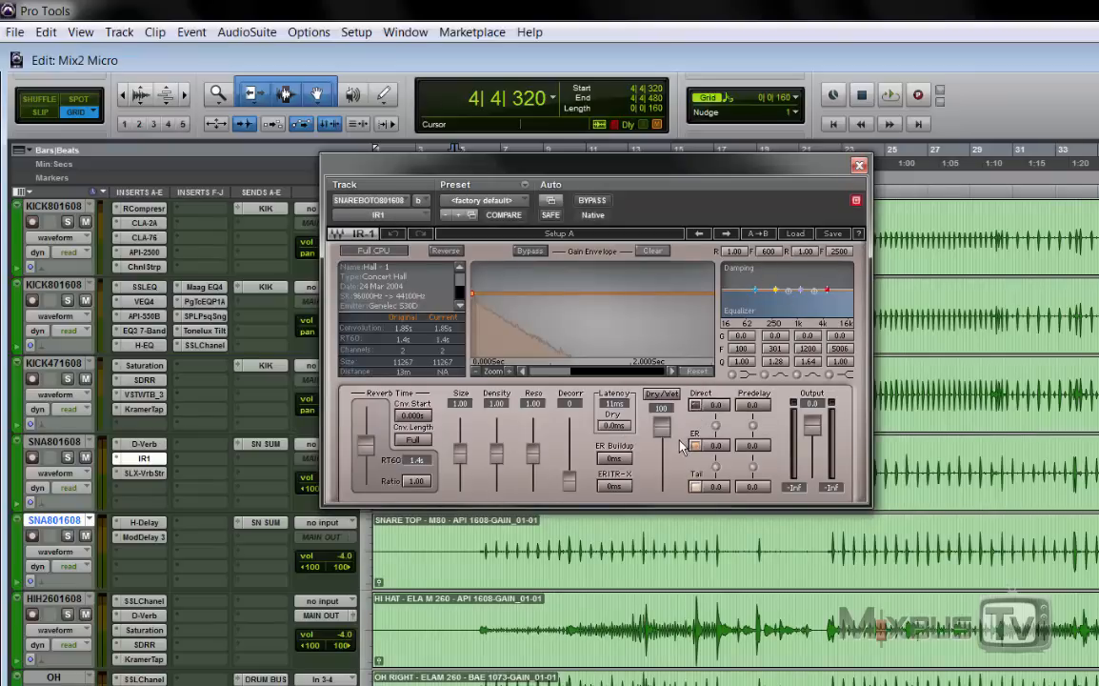
click(727, 234)
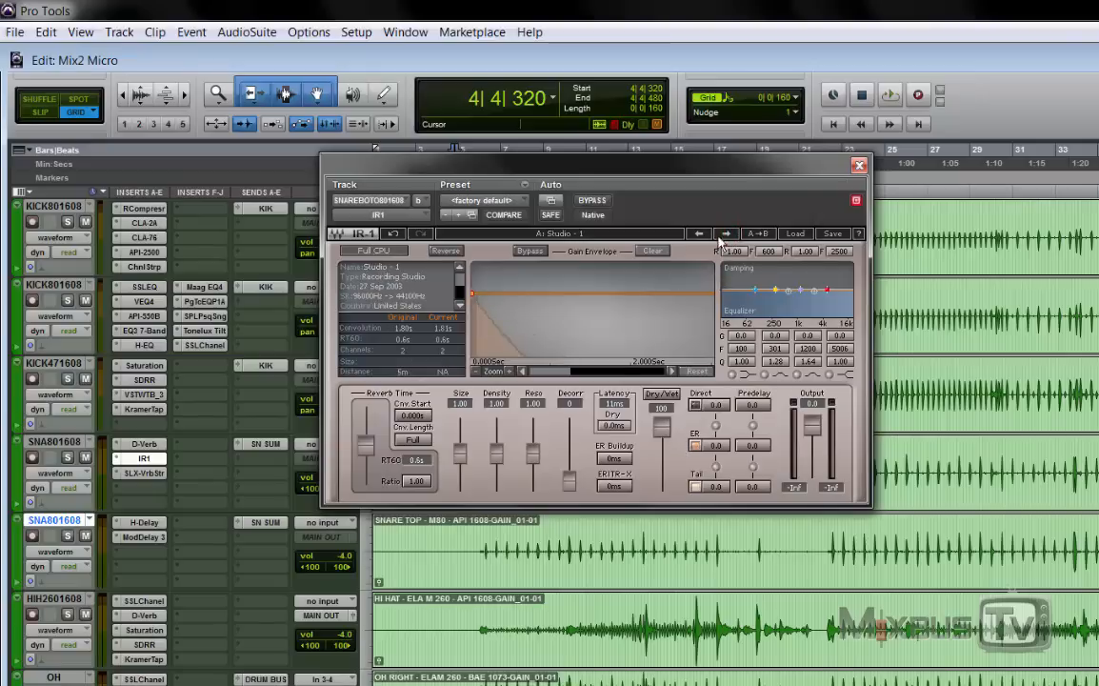
click(726, 233)
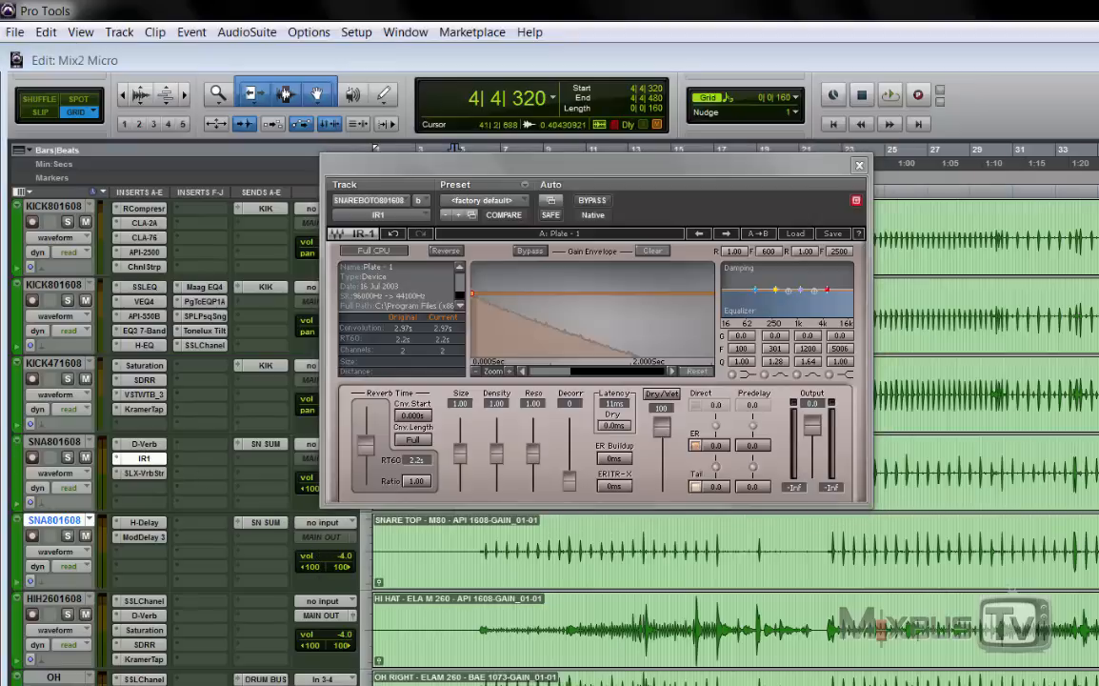
click(152, 461)
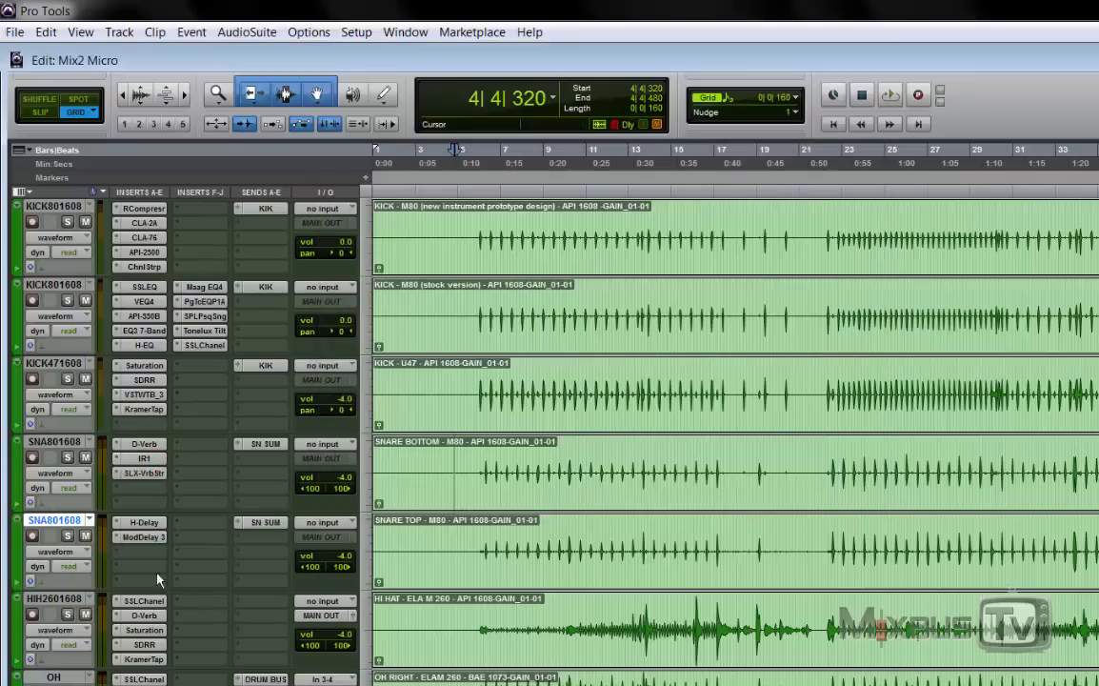
Open URS Saturation on the U47 kick track and view its saturation models, keeping Tube Mic Pre - MotorCity.
click(145, 365)
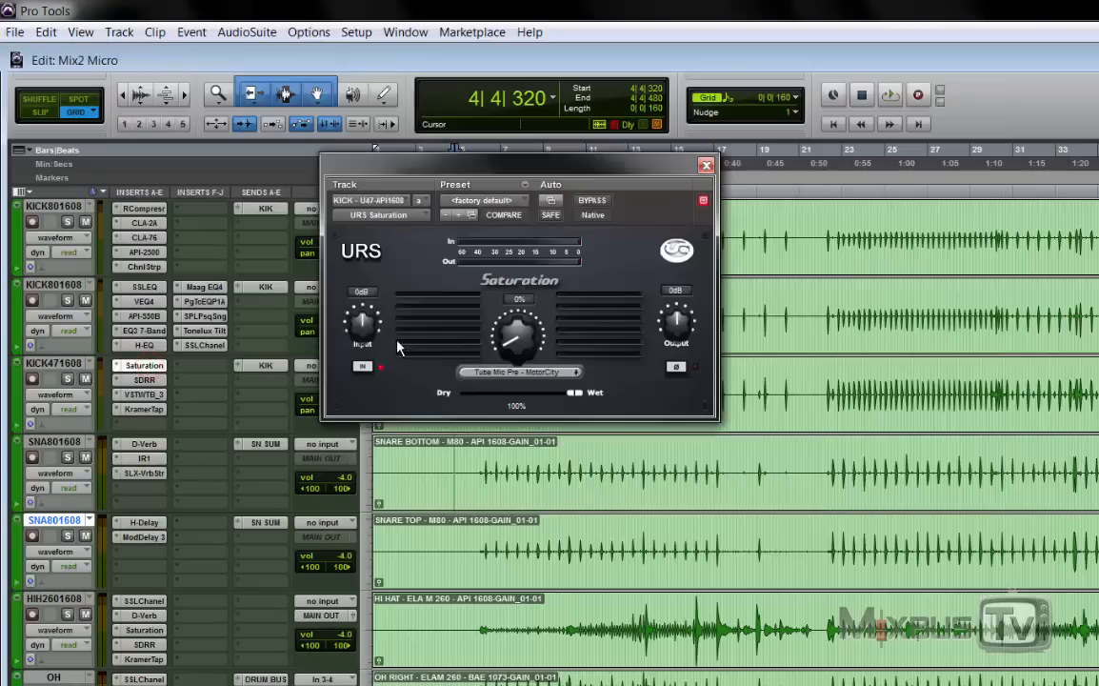
drag(544, 165, 598, 144)
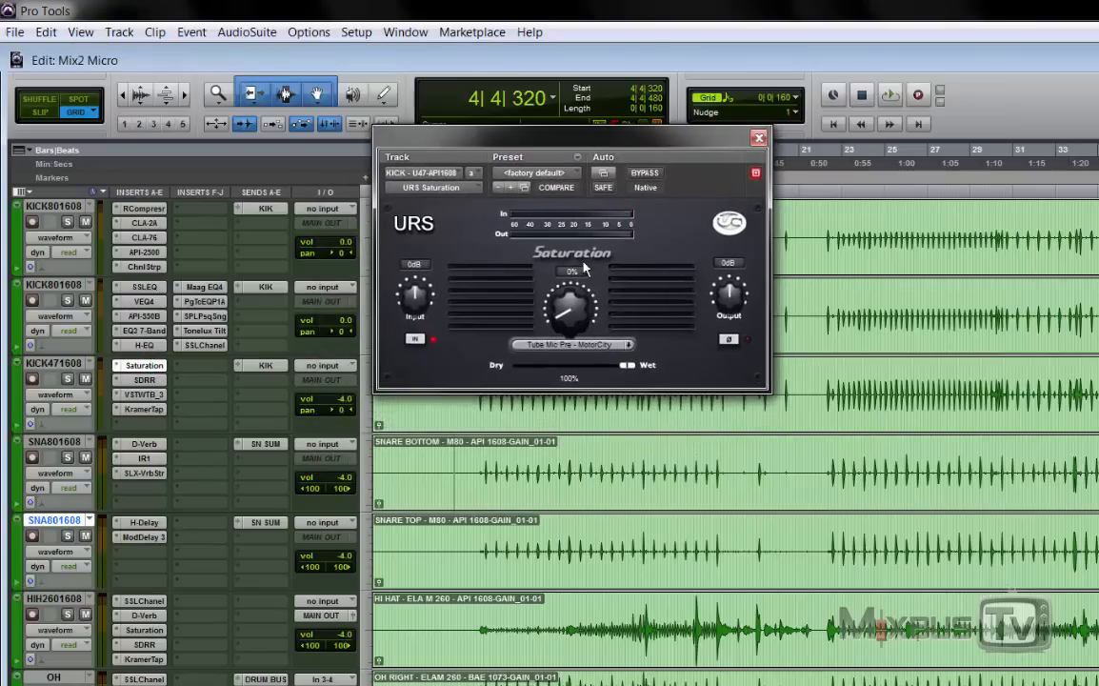
drag(570, 309, 578, 347)
click(579, 345)
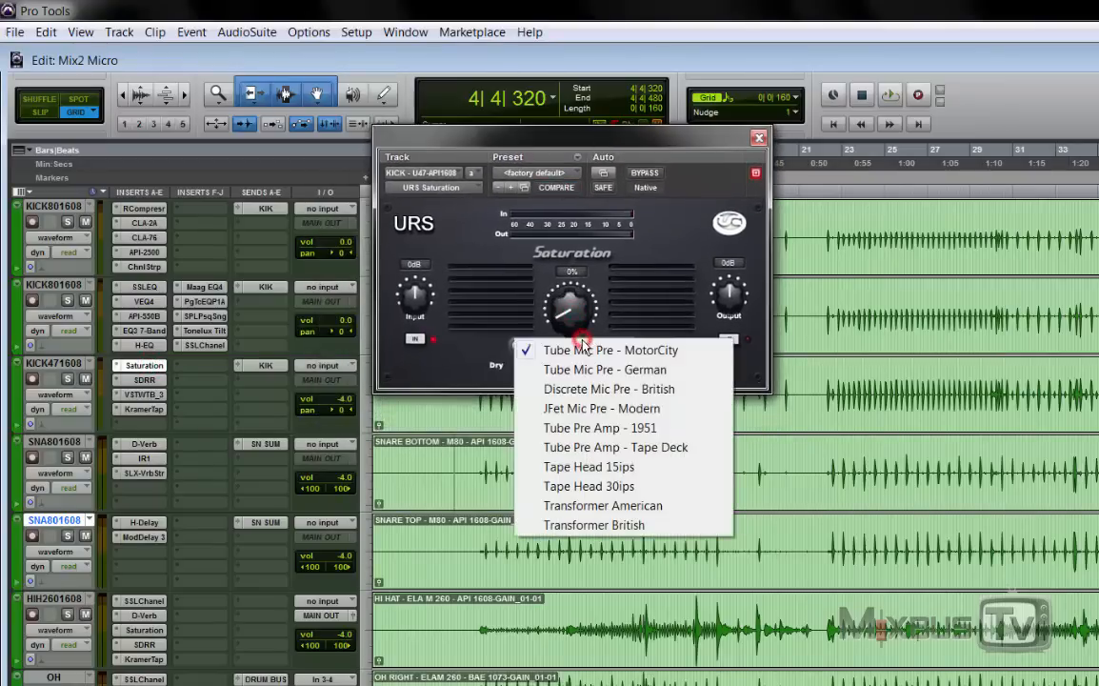
click(477, 354)
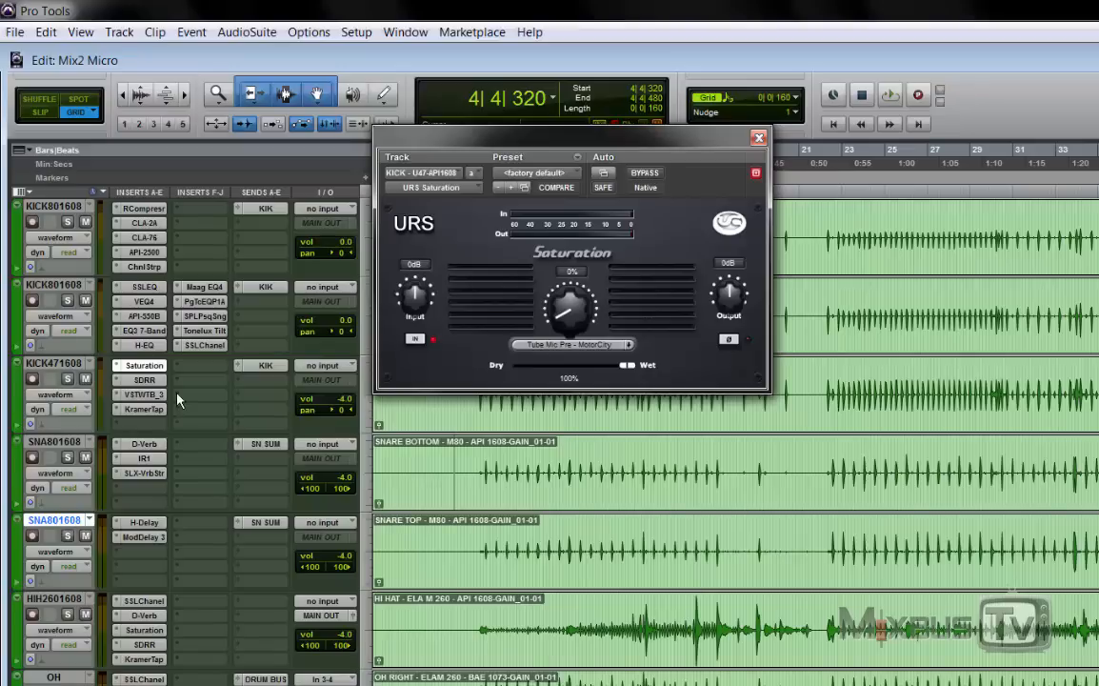
Open ReelBus and SDRR on the U47 kick track, and switch SDRR through the Digi, Fuzz and Desk modes.
click(143, 393)
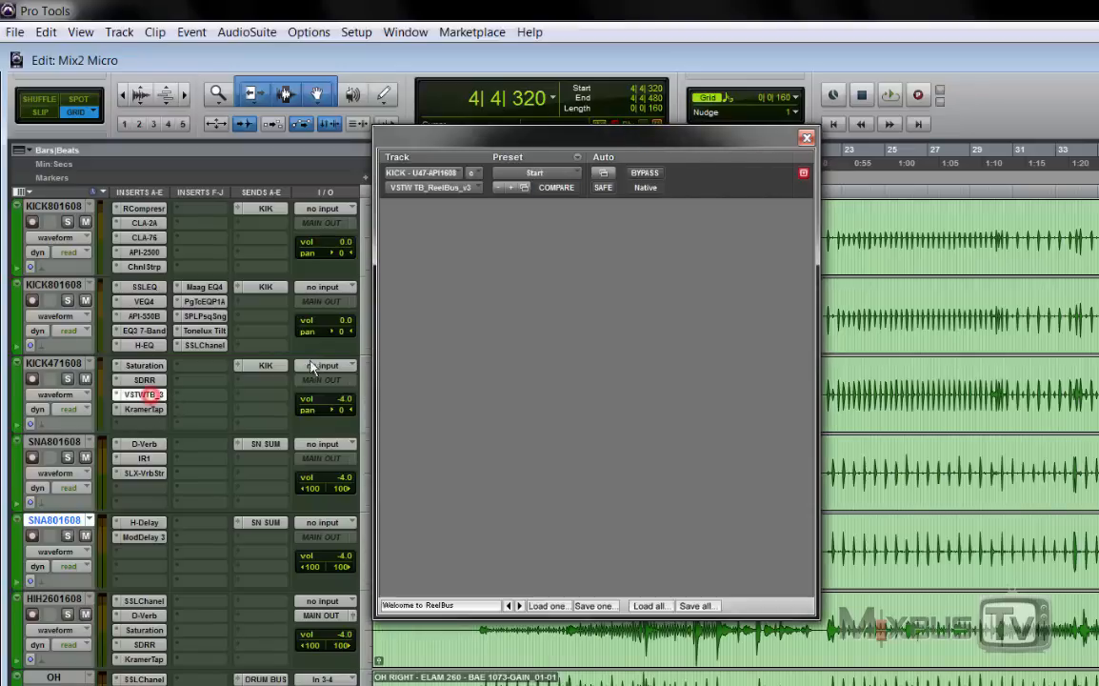
click(144, 380)
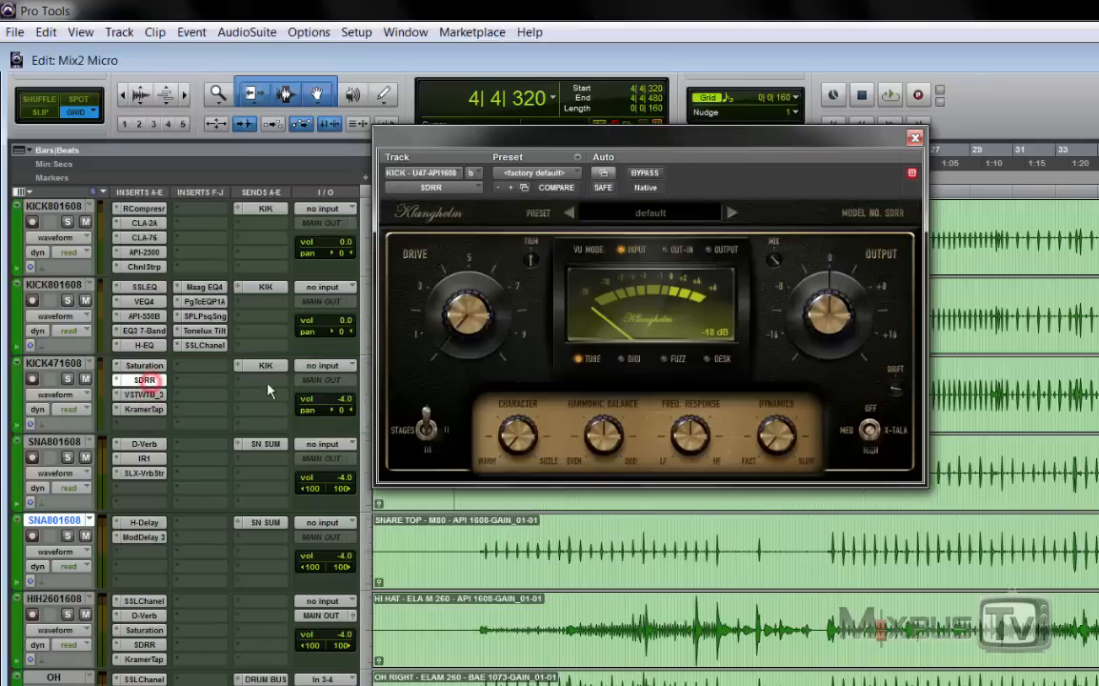
click(632, 360)
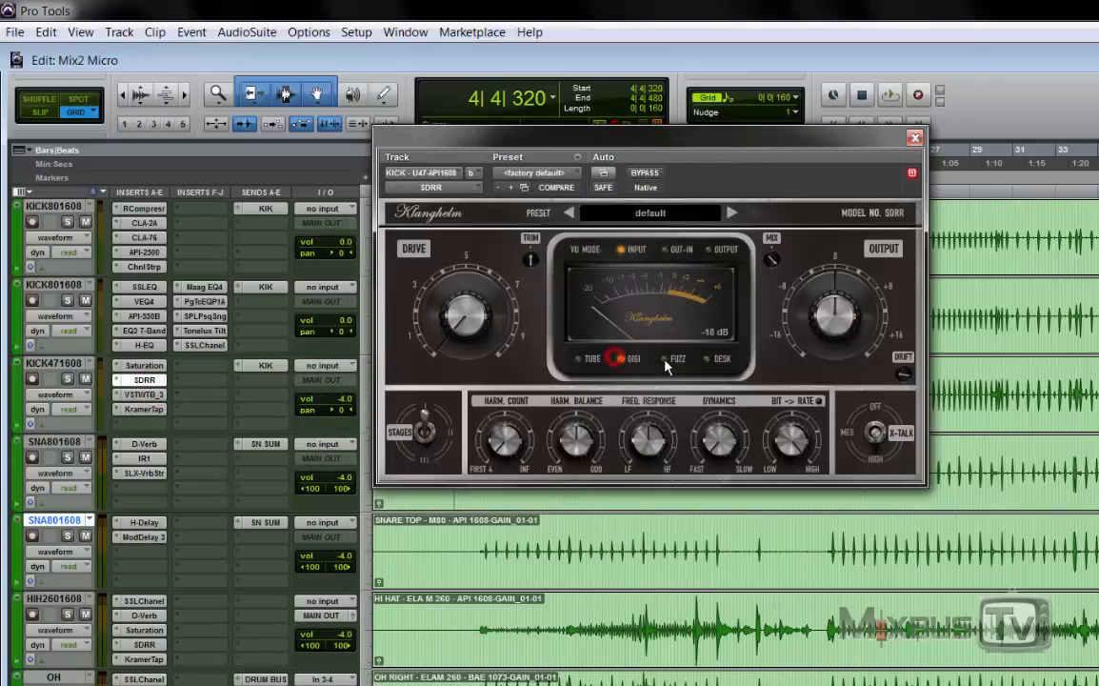
click(676, 359)
click(720, 358)
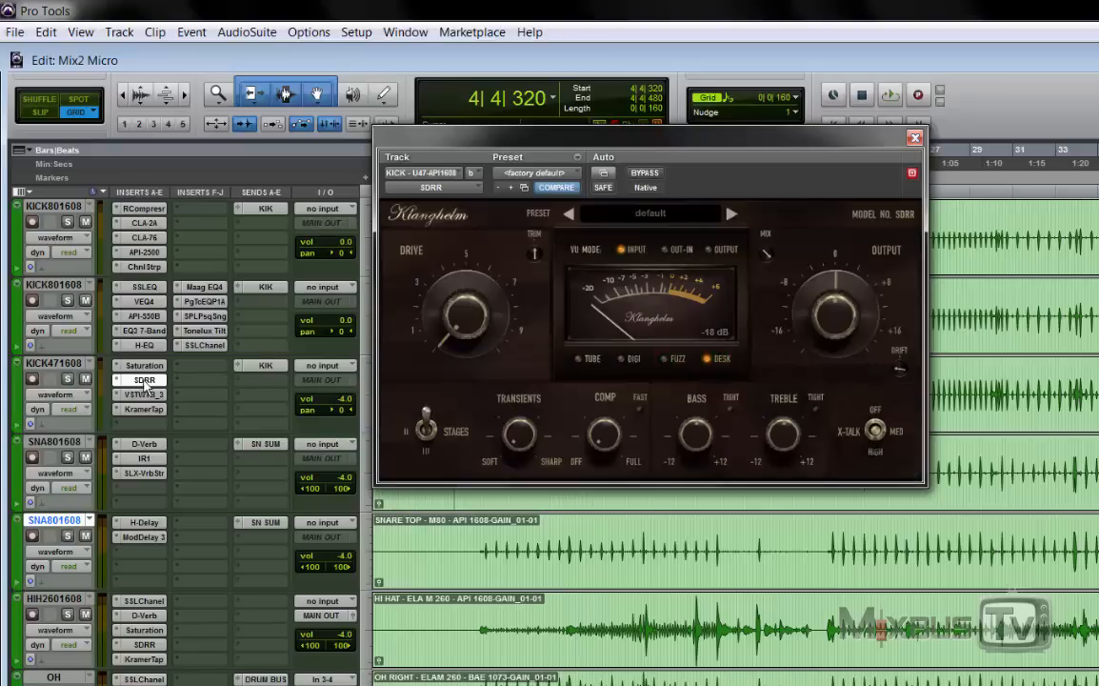
View Kramer Tape on the U47 kick track, close it, and reopen URS Saturation on the same track.
click(144, 409)
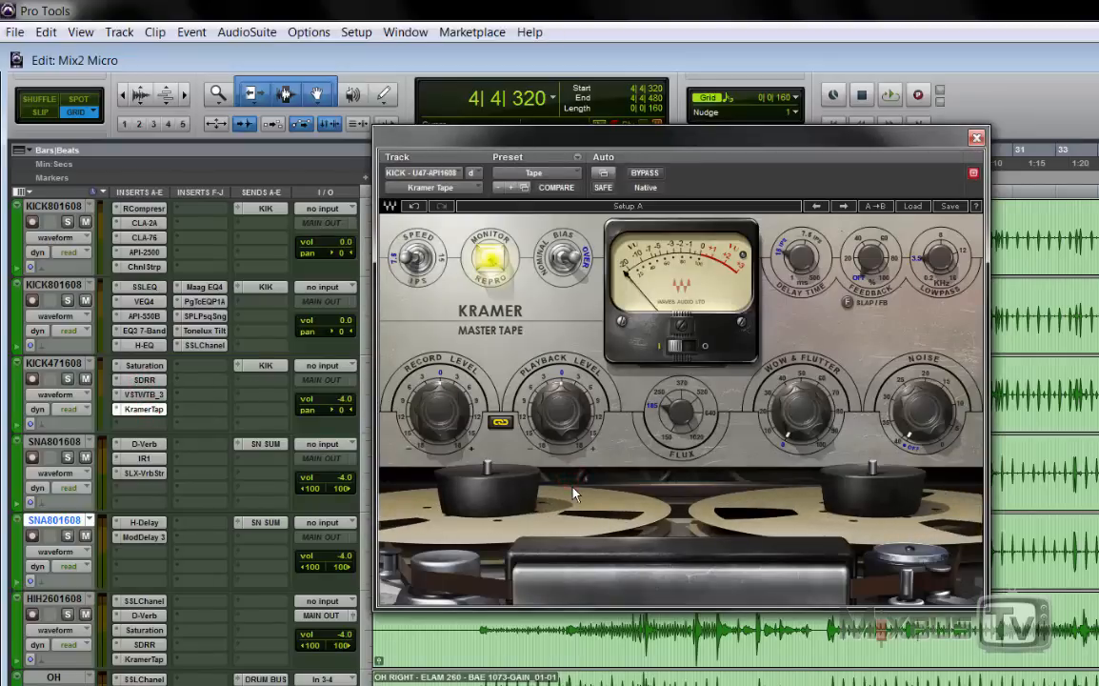
click(152, 409)
click(150, 367)
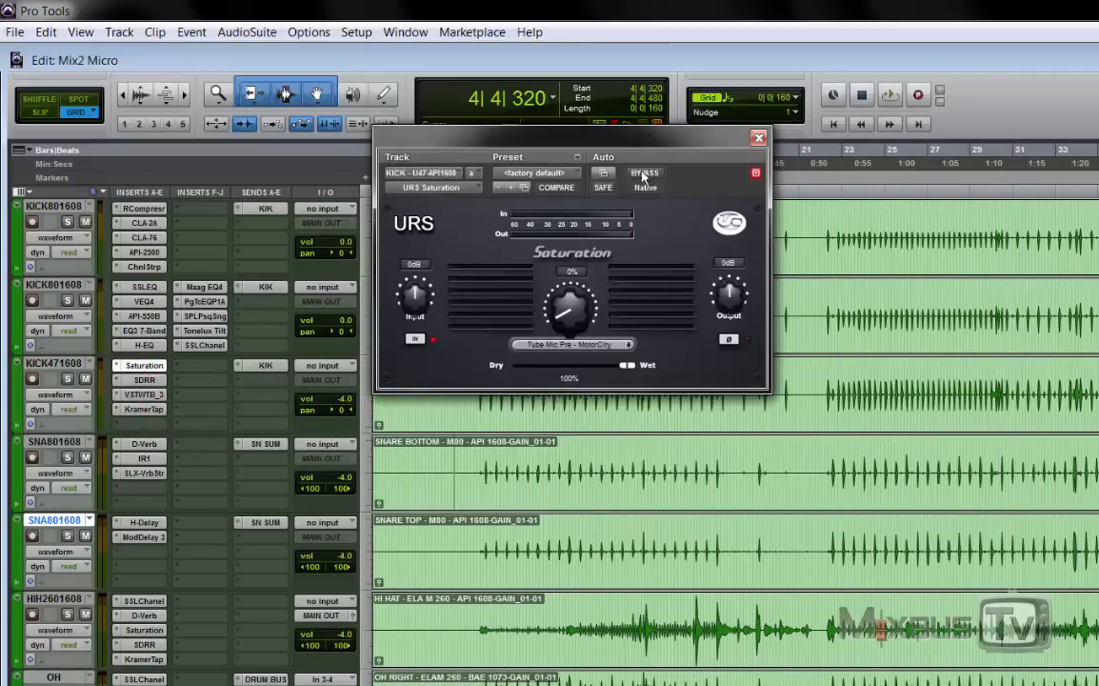
Switch URS Saturation to the Discrete Mic Pre - British model, and try out its saturation amount and dry/wet mix.
drag(578, 133, 574, 205)
click(624, 422)
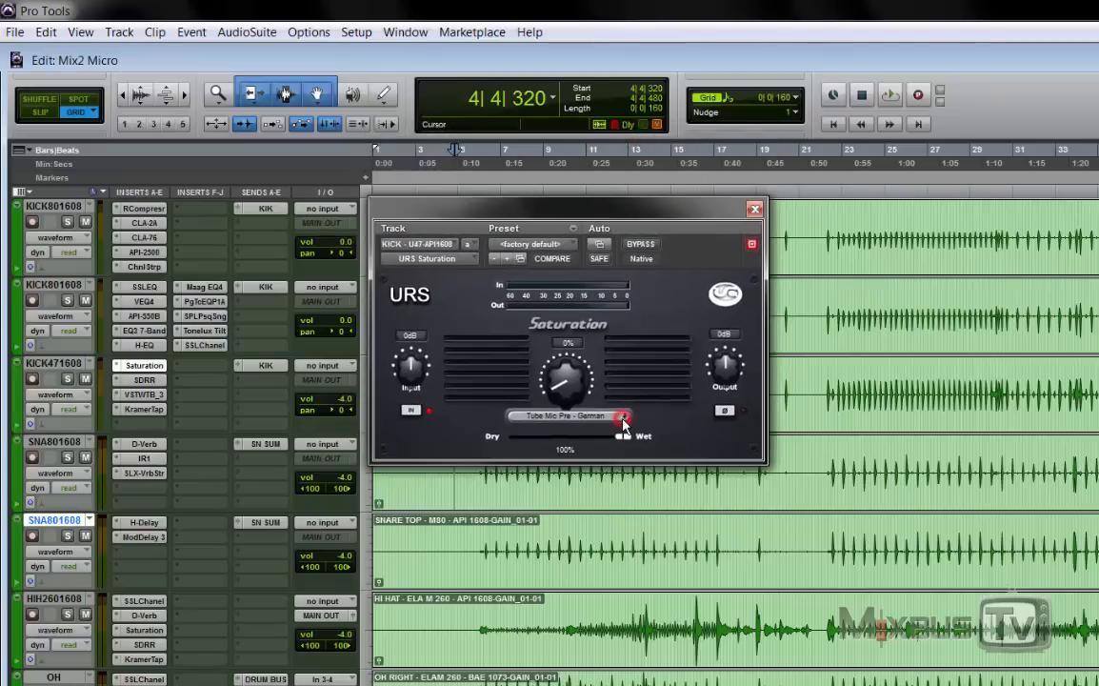
click(611, 418)
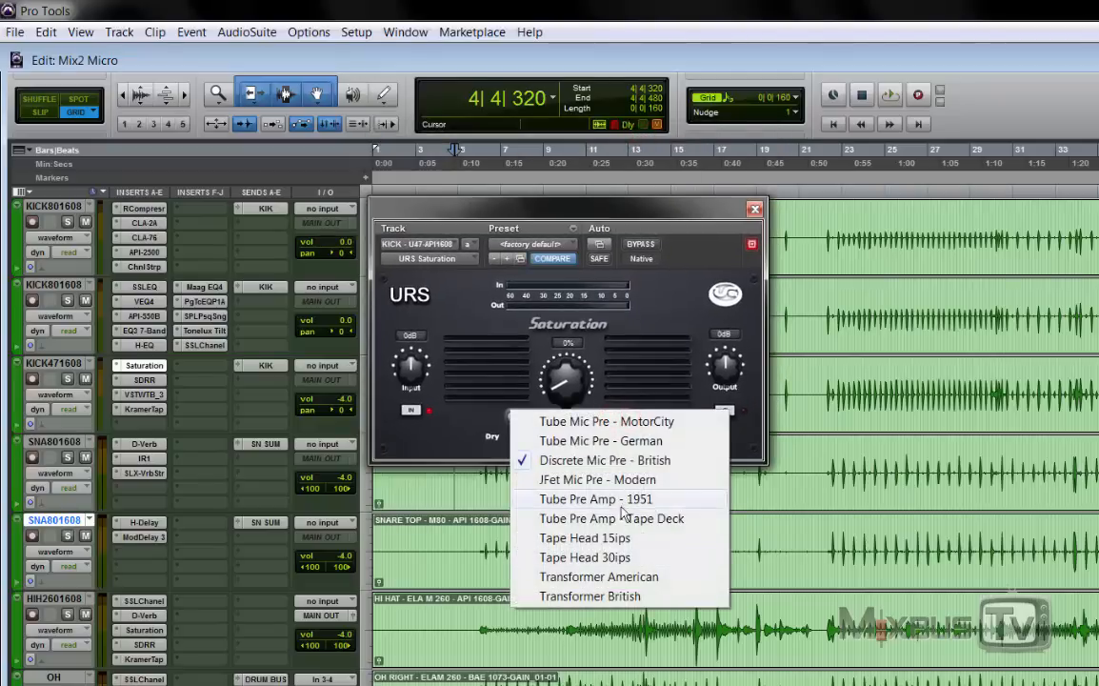
click(637, 358)
mouse_move(586, 381)
mouse_down()
mouse_move(585, 306)
mouse_move(586, 369)
mouse_up()
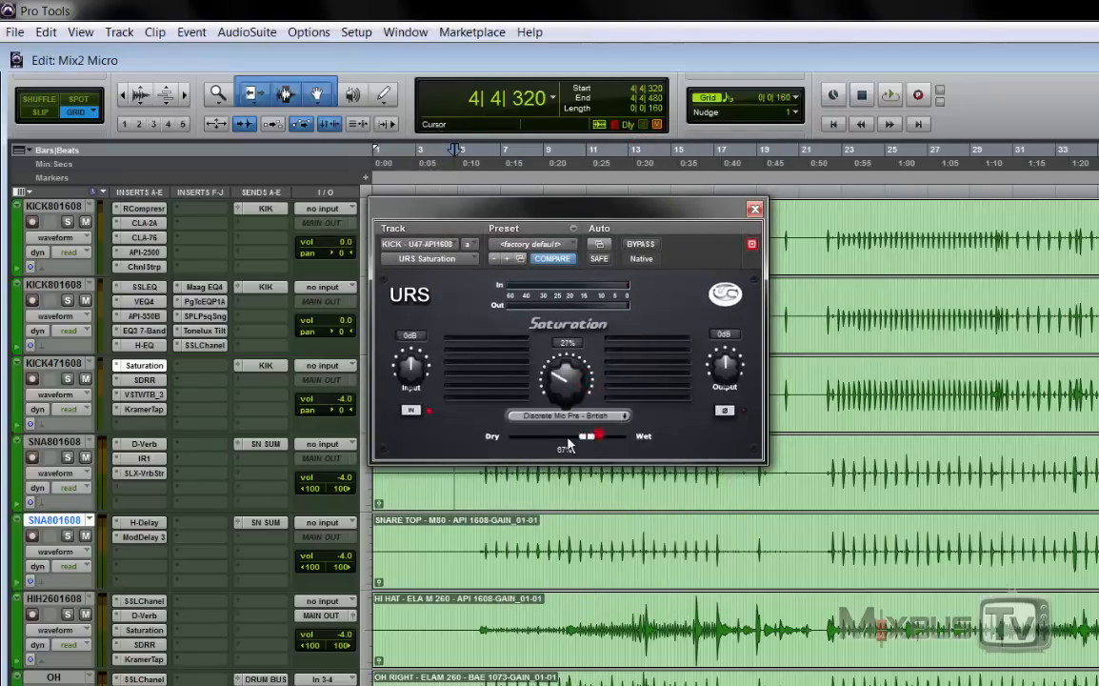
drag(569, 439, 646, 438)
drag(565, 377, 568, 432)
Open SDRR on the U47 kick track, switch it through the Digi and Fuzz modes, and close it.
click(146, 368)
click(145, 379)
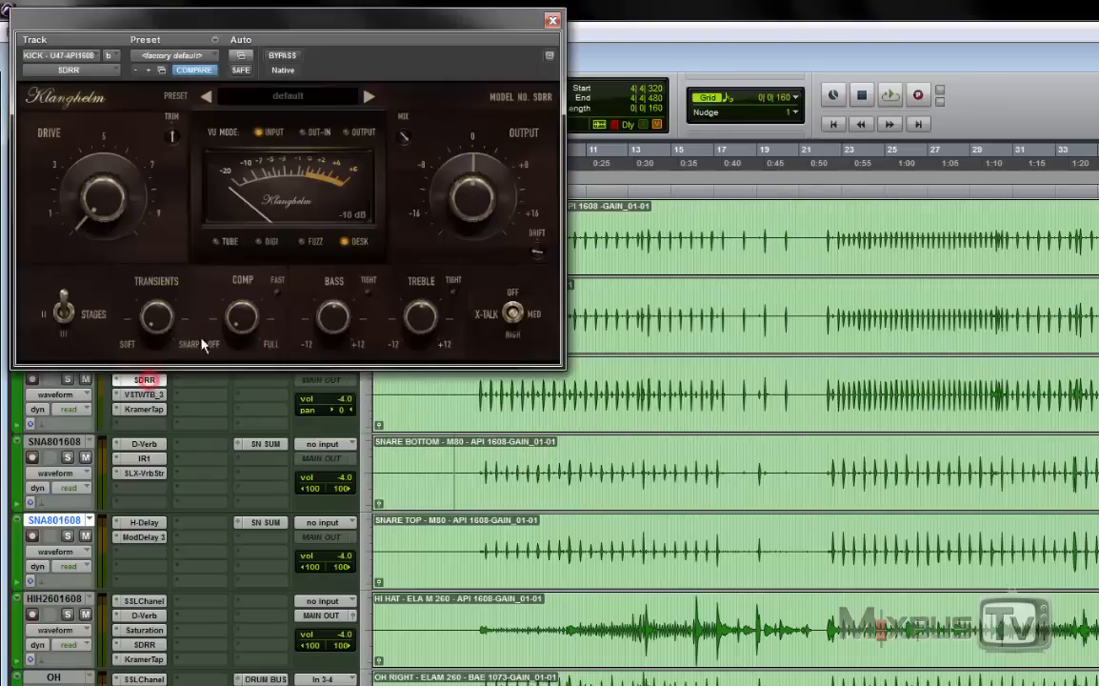
click(258, 243)
click(298, 242)
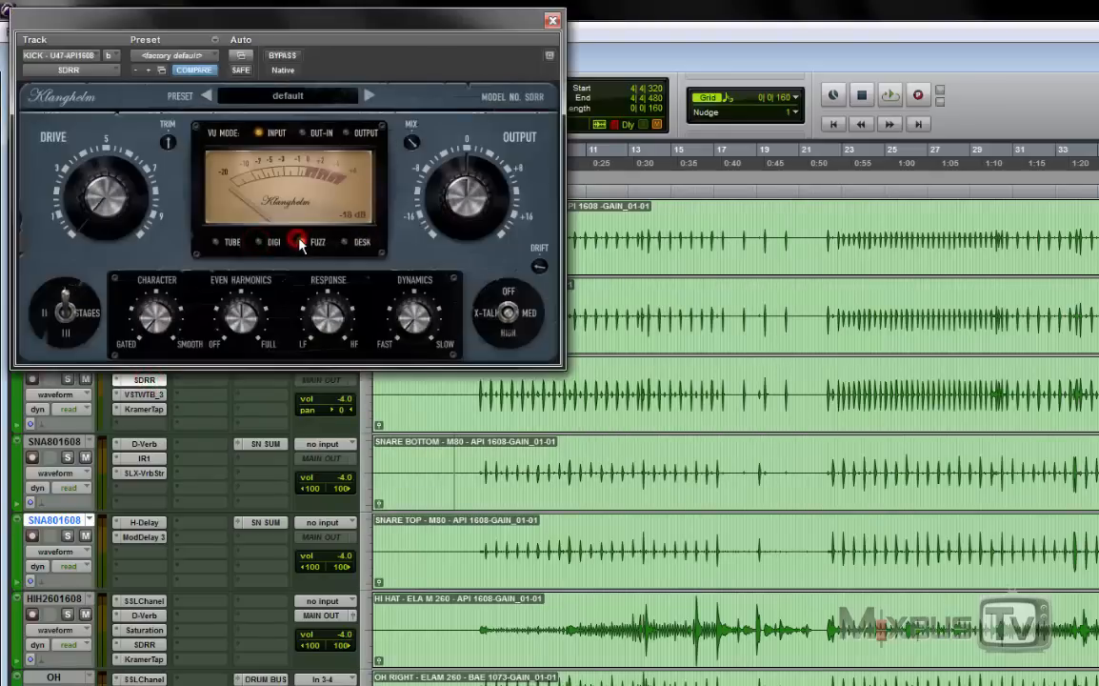
click(552, 21)
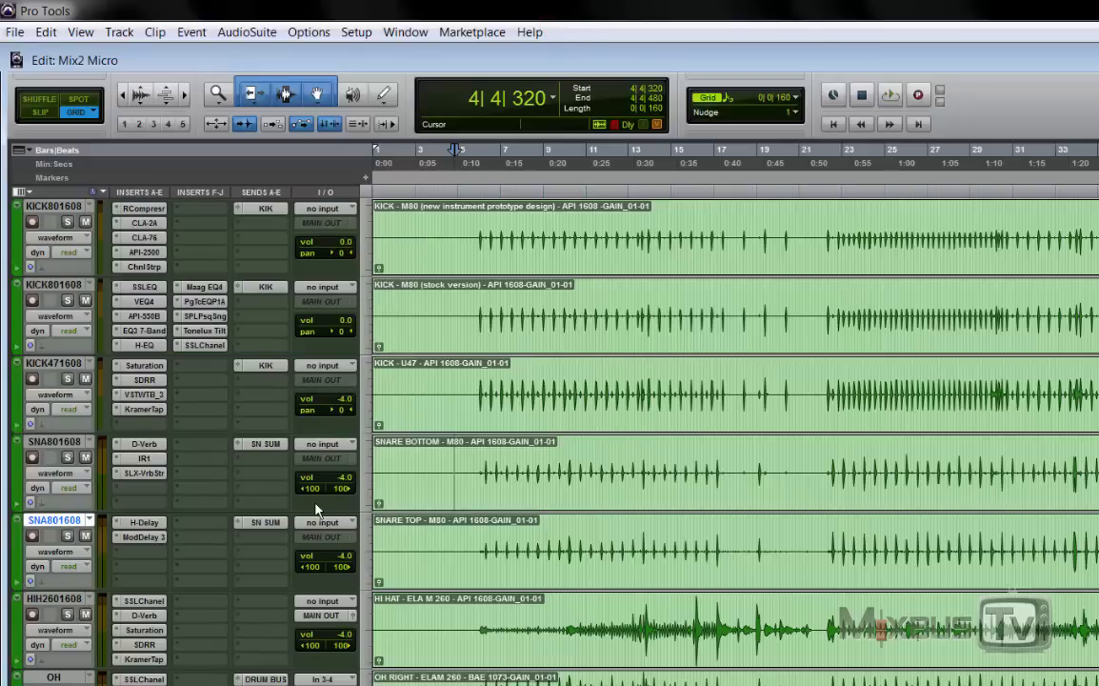
Open ReelBus on the U47 kick track, view its list of tape machine types, and close it.
click(146, 394)
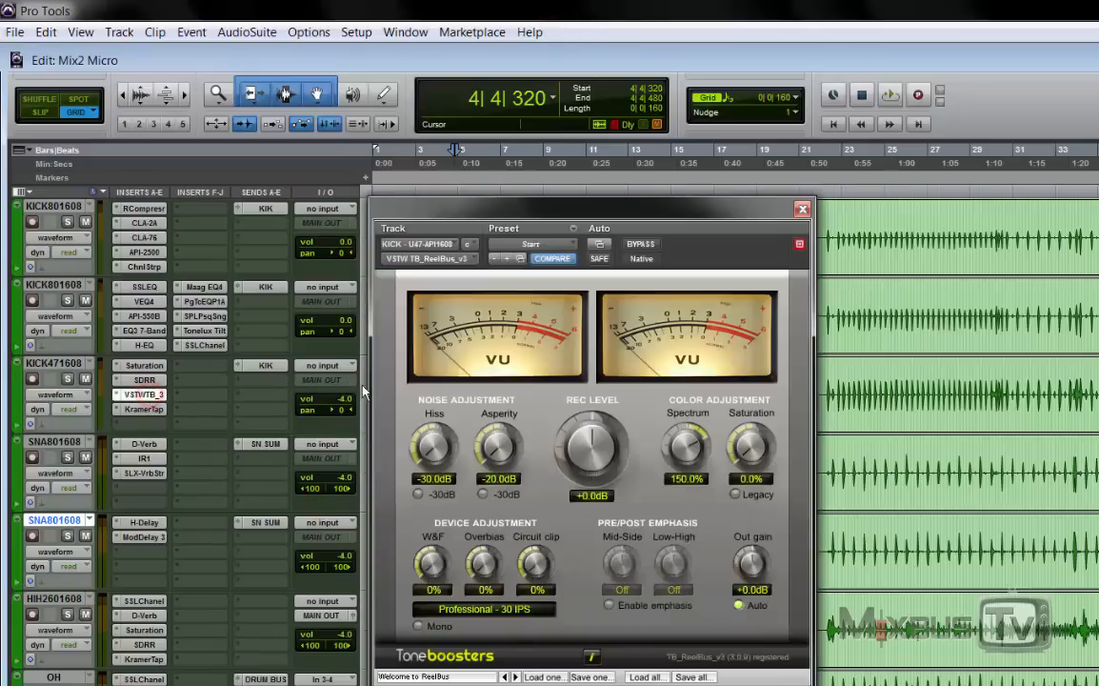
click(491, 611)
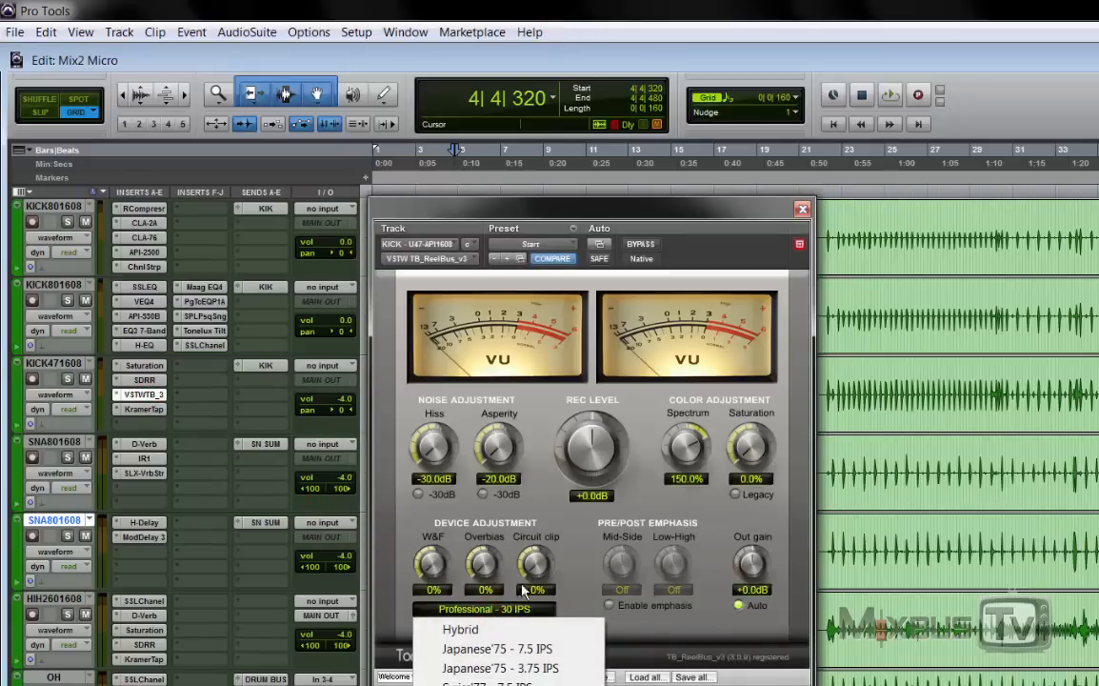
click(805, 209)
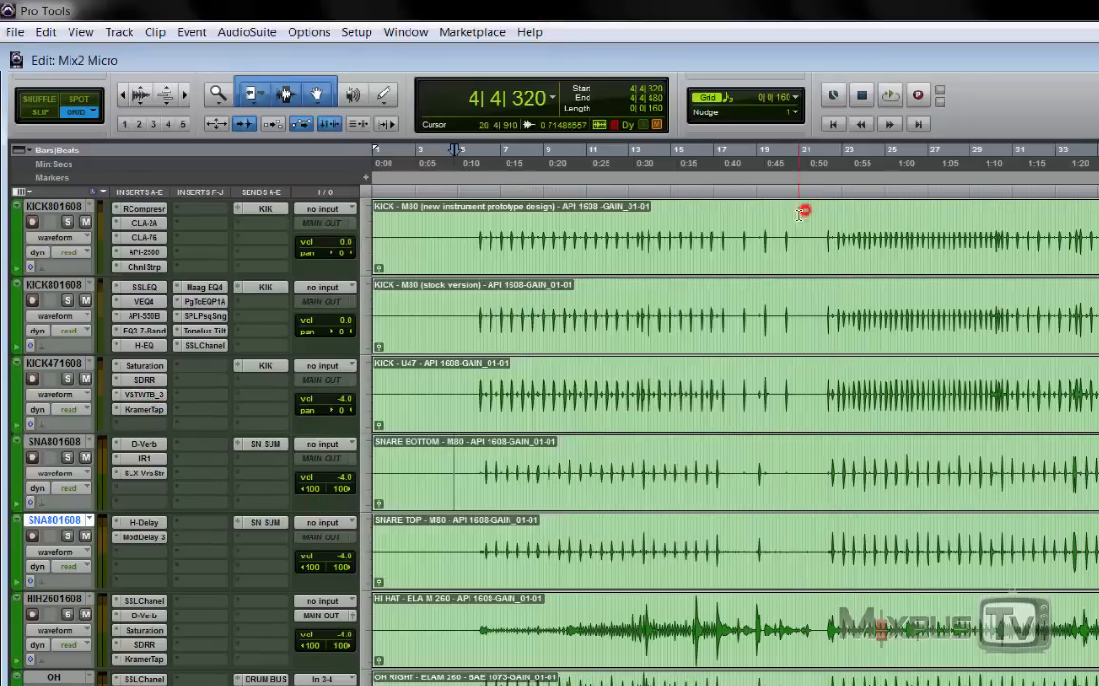
View H-Delay and Mod Delay III on the snare top track.
click(141, 523)
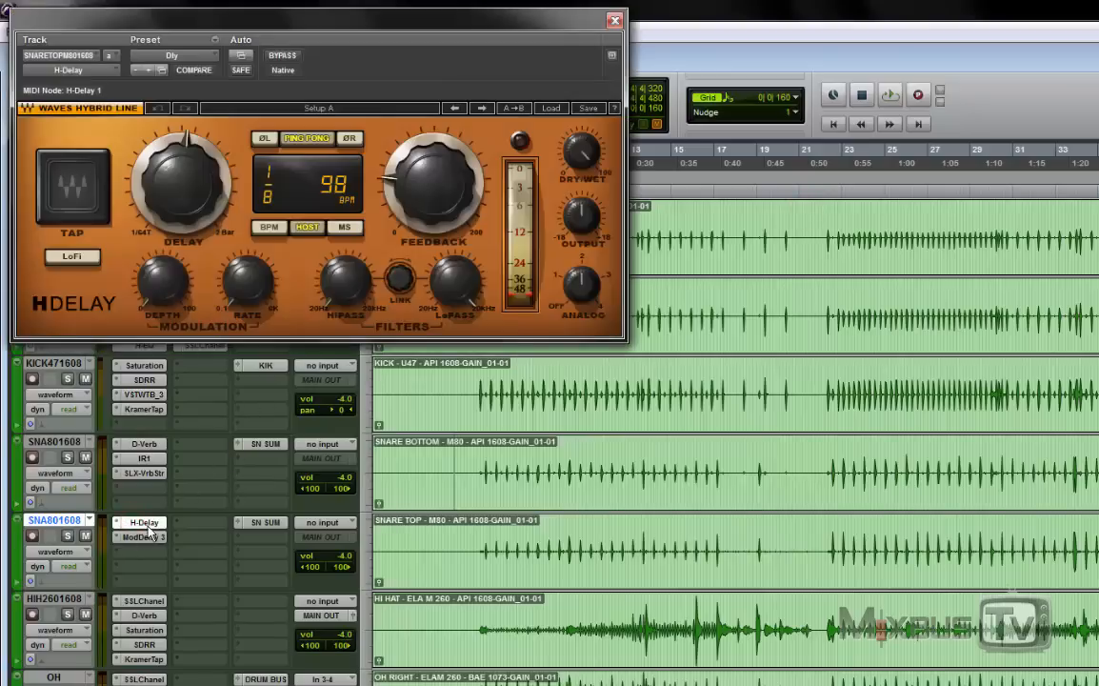
click(144, 537)
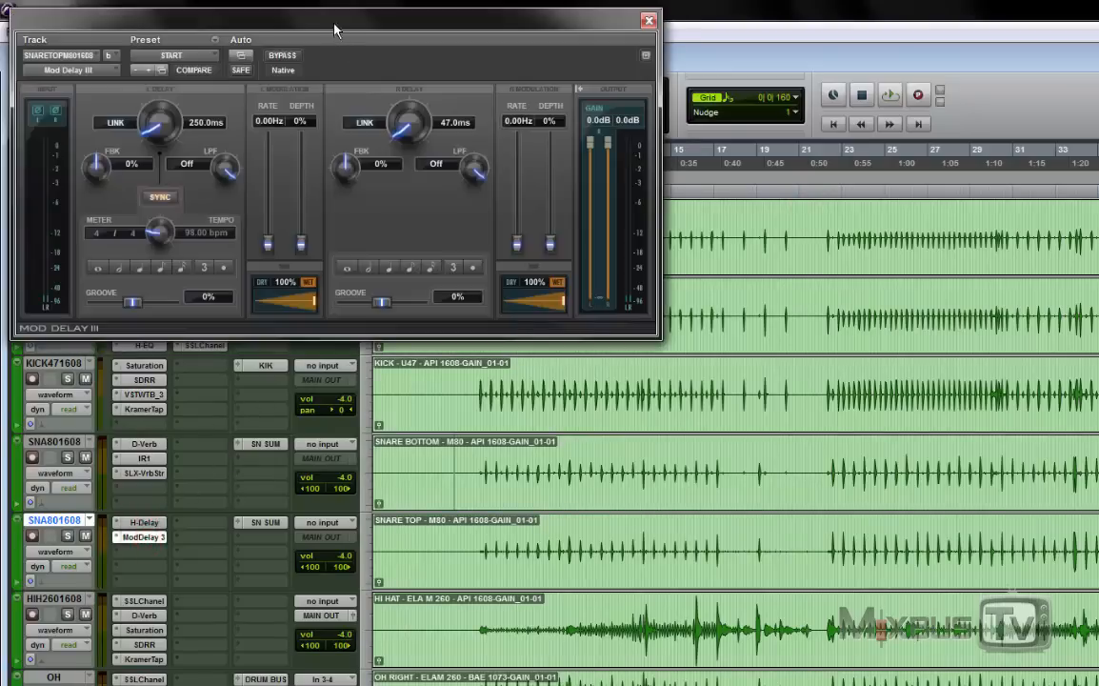
drag(334, 29, 613, 236)
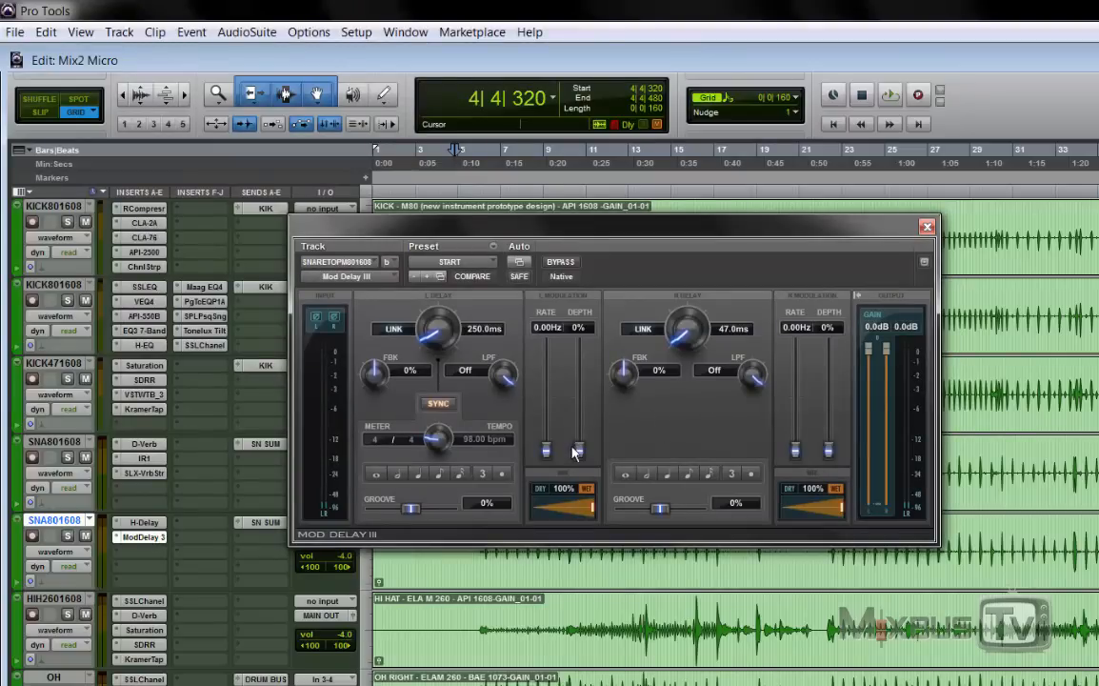
In Mod Delay III, set the low-pass filters to 9274 Hz for the left delay and 1160 Hz for the right, with both modulation depths at 16%.
drag(505, 376, 503, 423)
drag(734, 378, 759, 429)
drag(825, 453, 827, 438)
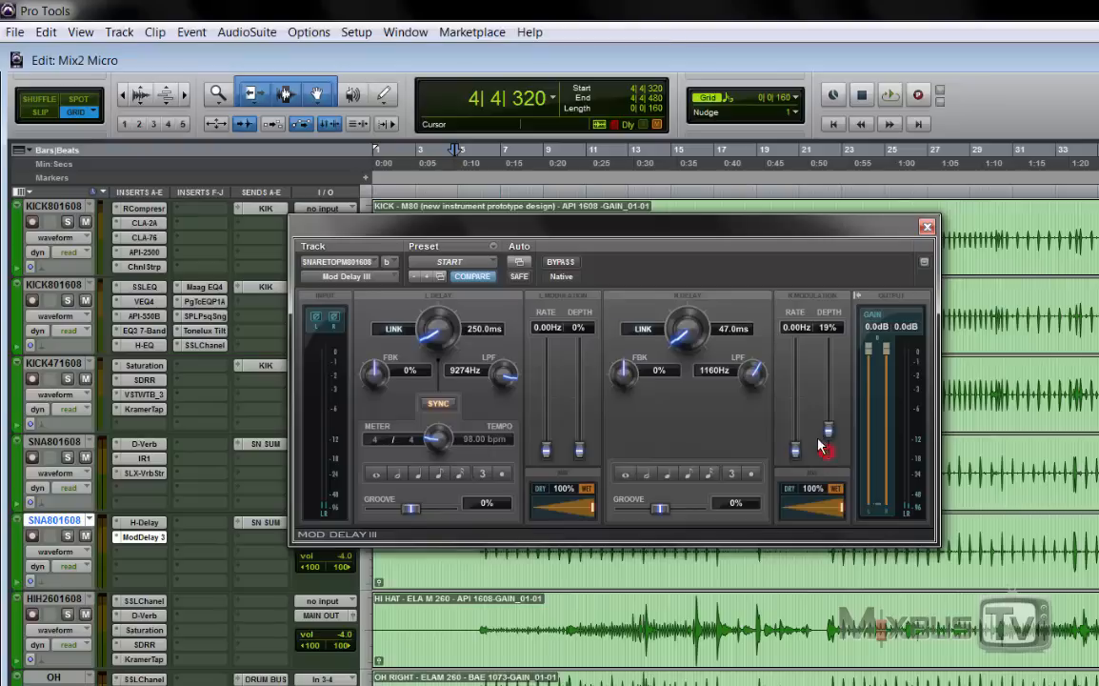
drag(580, 451, 583, 444)
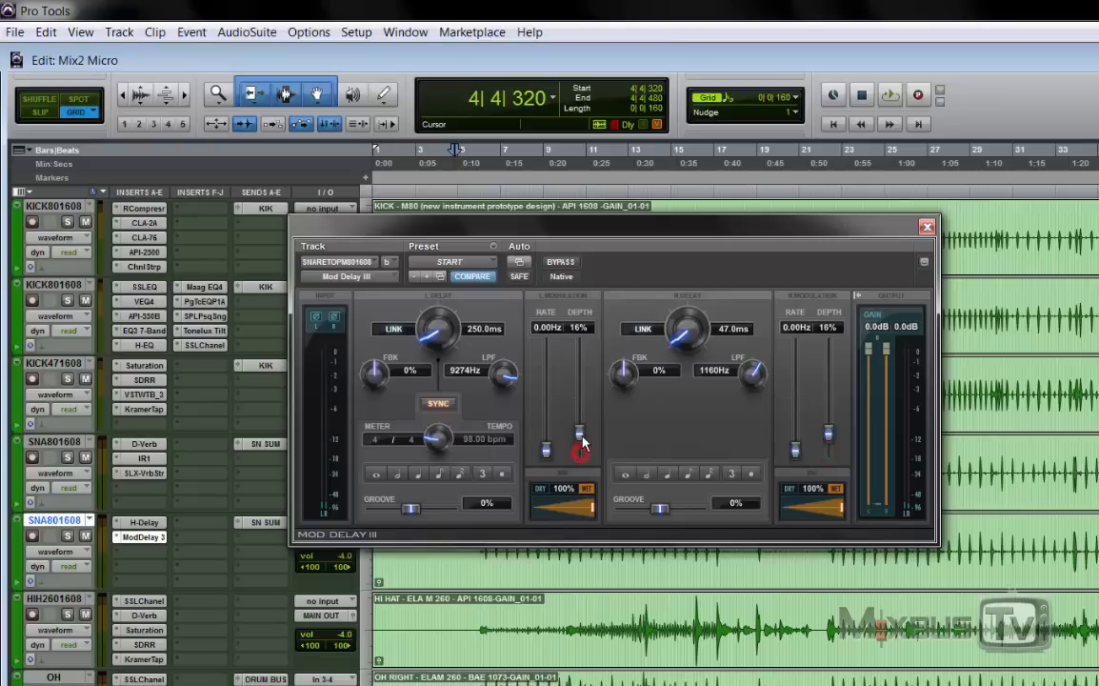
Open H-Delay alongside Mod Delay III, and arrange the two windows one above the other for comparison.
click(155, 524)
drag(679, 209, 629, 366)
drag(640, 229, 641, 105)
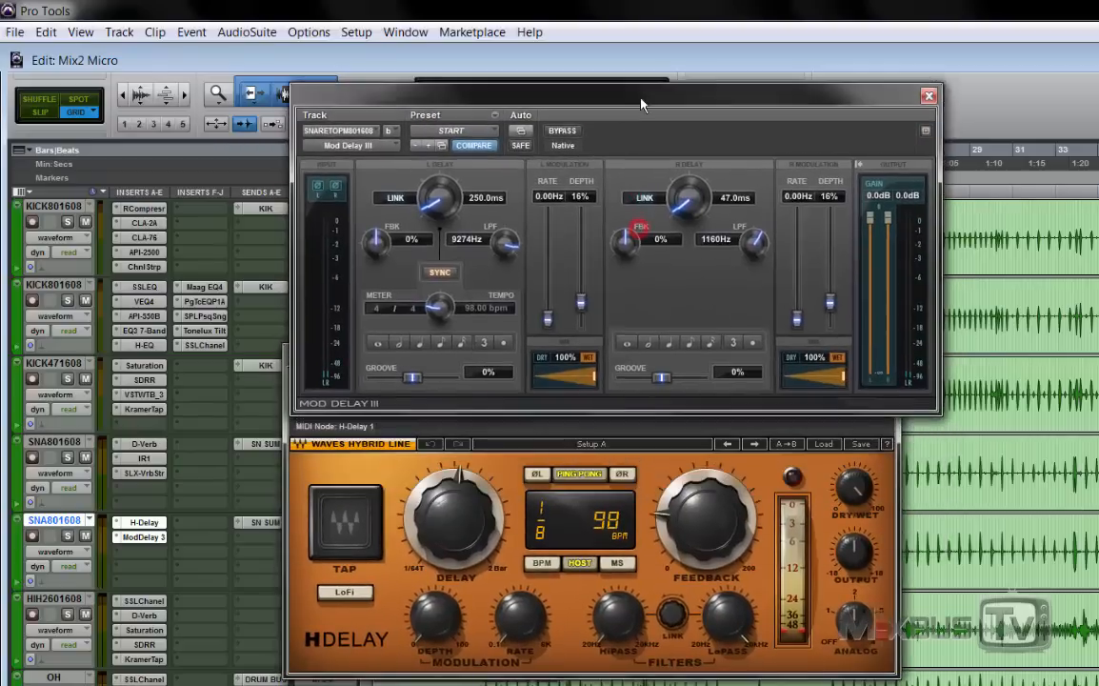
click(645, 427)
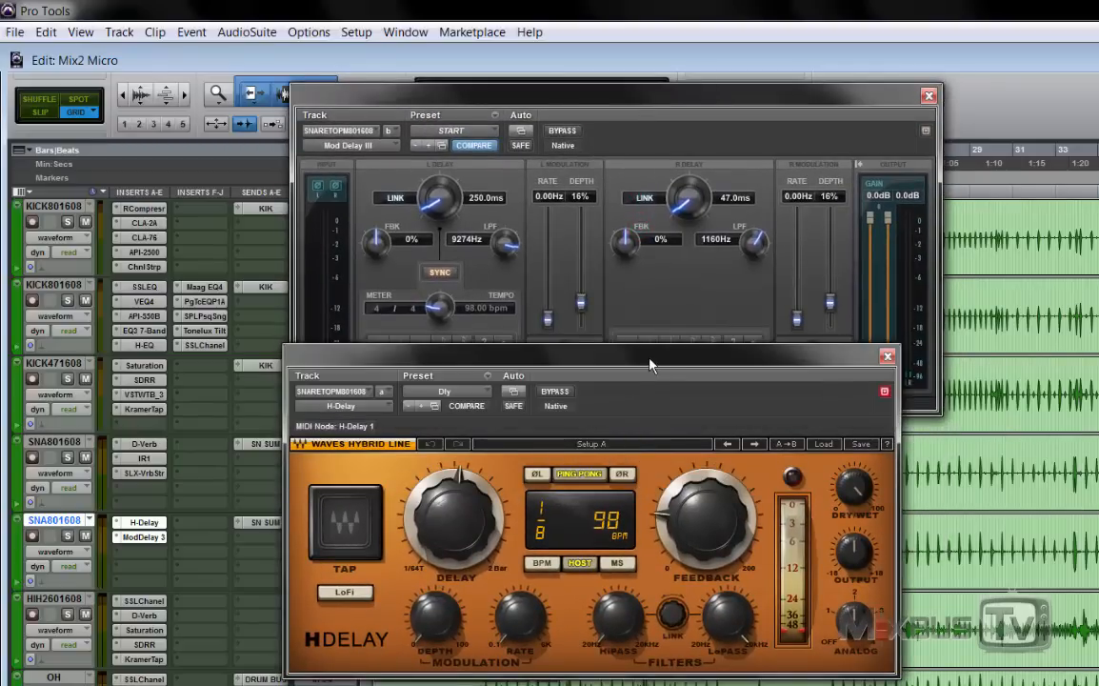
drag(649, 358, 654, 430)
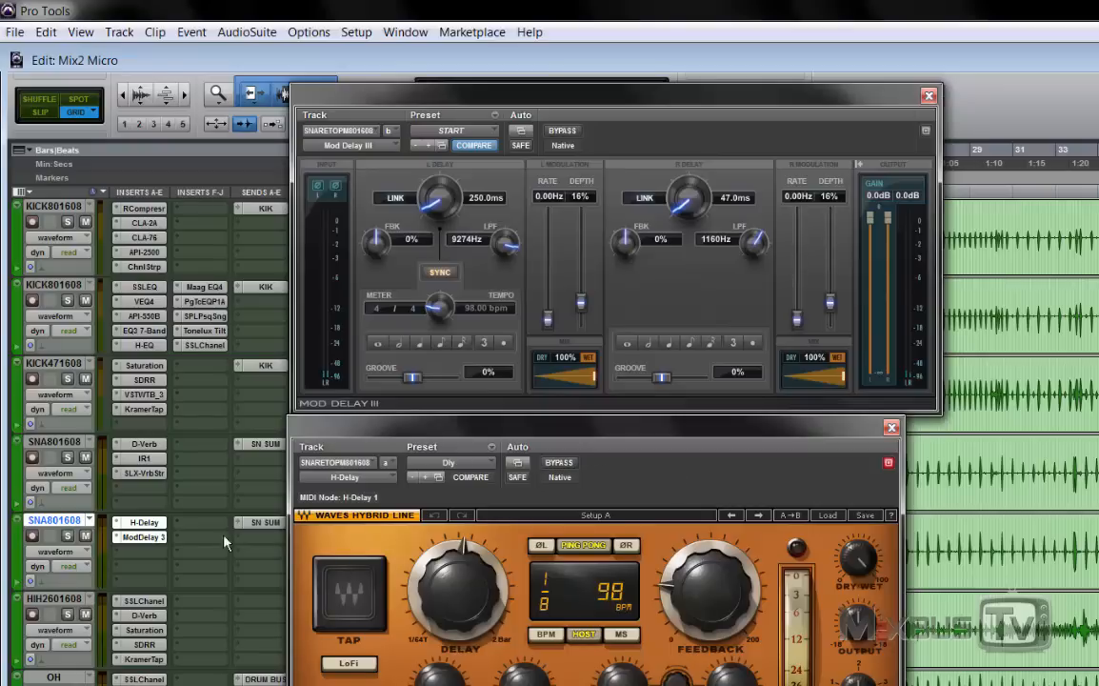
Close and reopen H-Delay on the snare top track, and close both delay plug-ins.
click(144, 522)
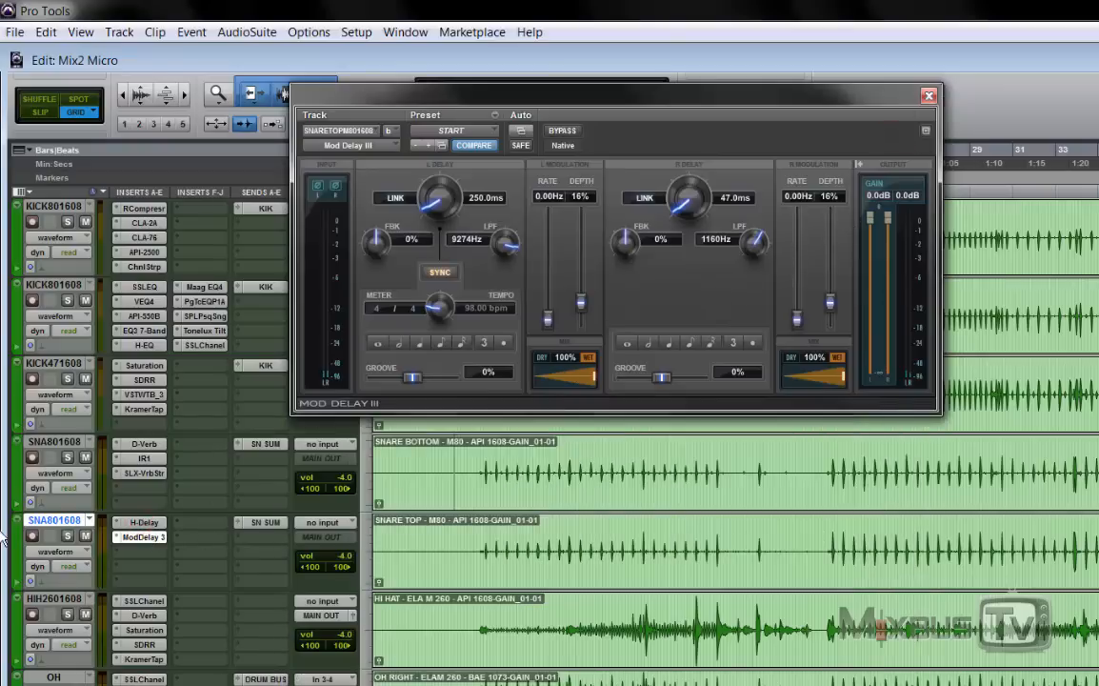
click(156, 524)
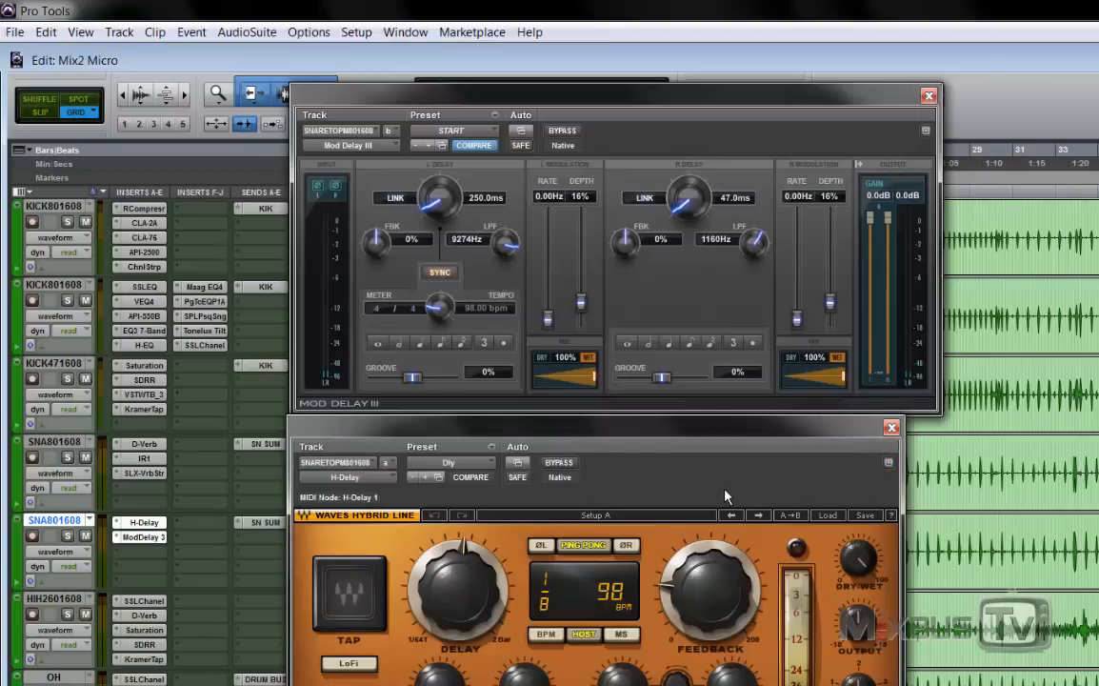
click(892, 428)
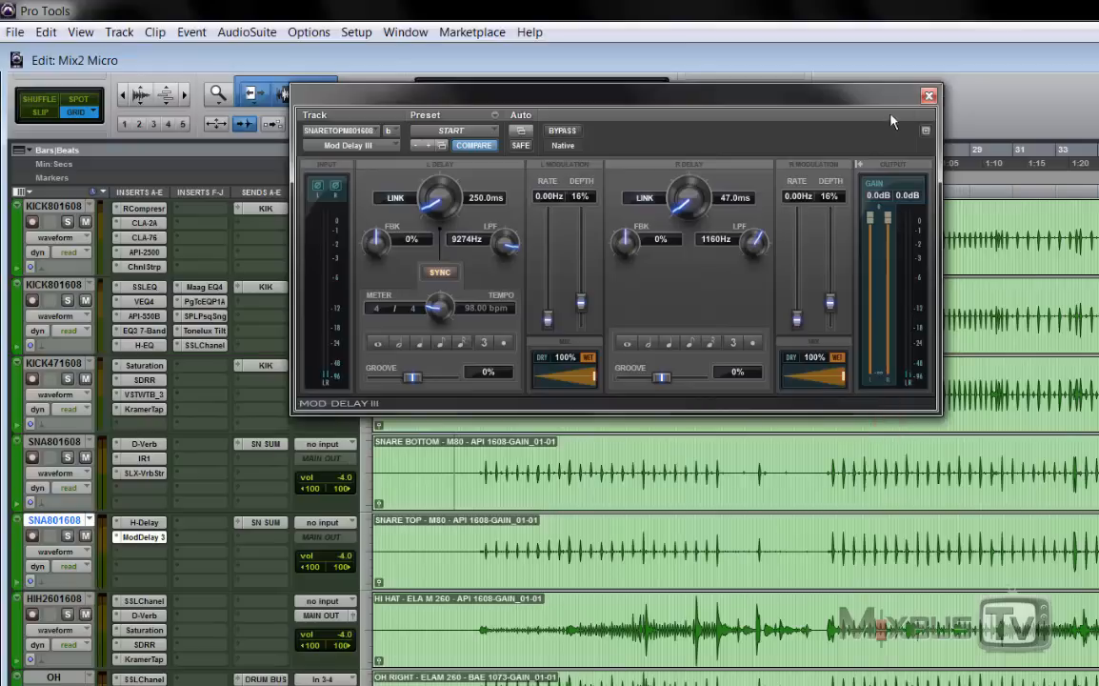
click(928, 97)
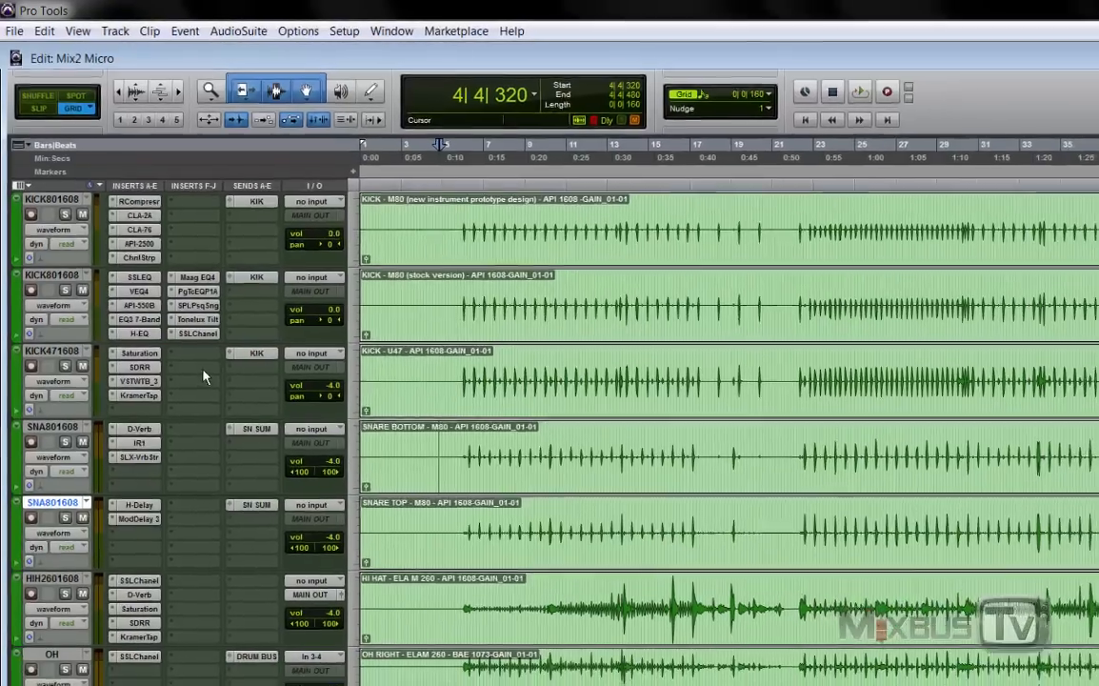
Place SSLChannel from the stock M80 kick beside Channel Strip from the new M80 kick, and view Channel Strip's All and Comp/Limit dynamics pages.
click(205, 345)
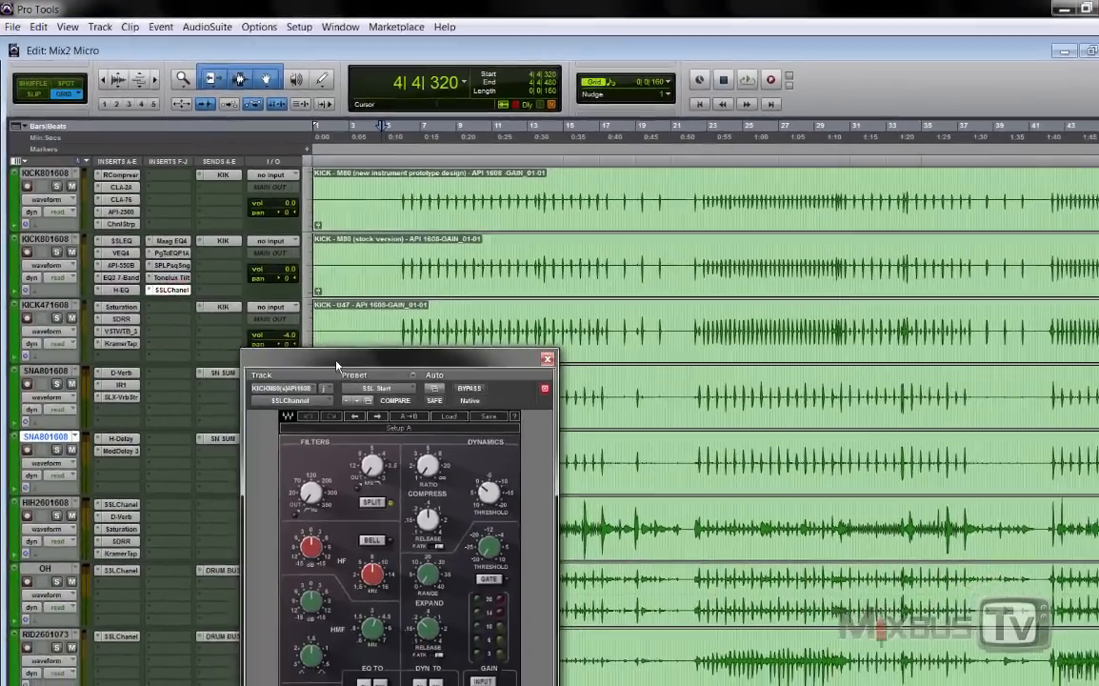
drag(336, 365, 393, 149)
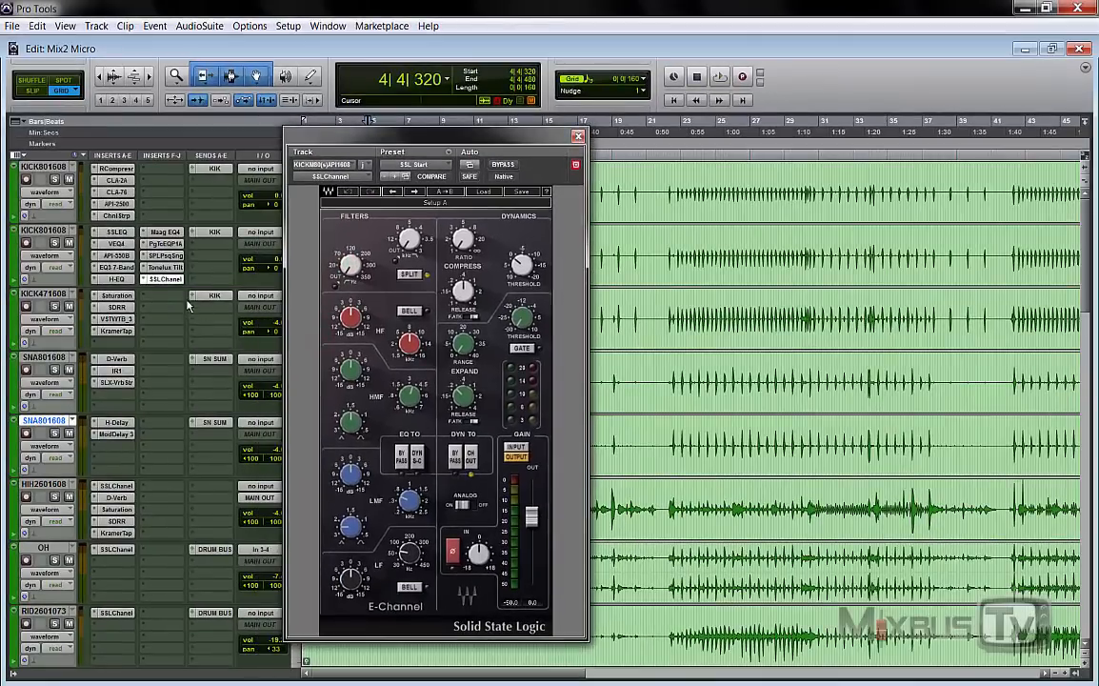
click(116, 215)
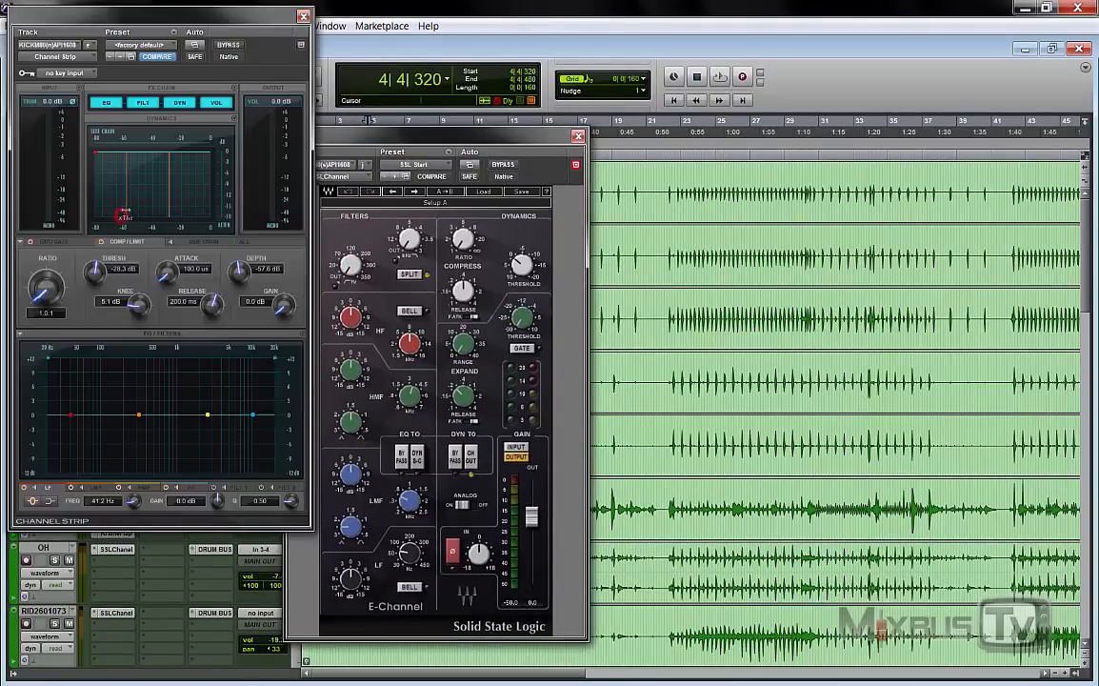
drag(180, 17, 773, 119)
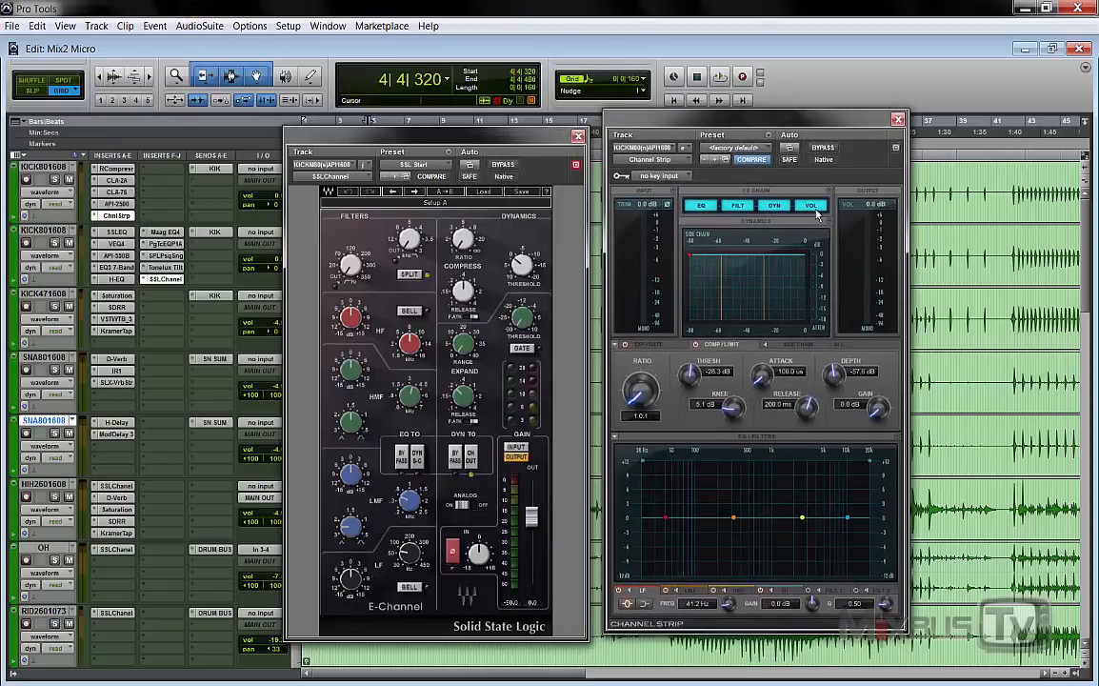
click(838, 344)
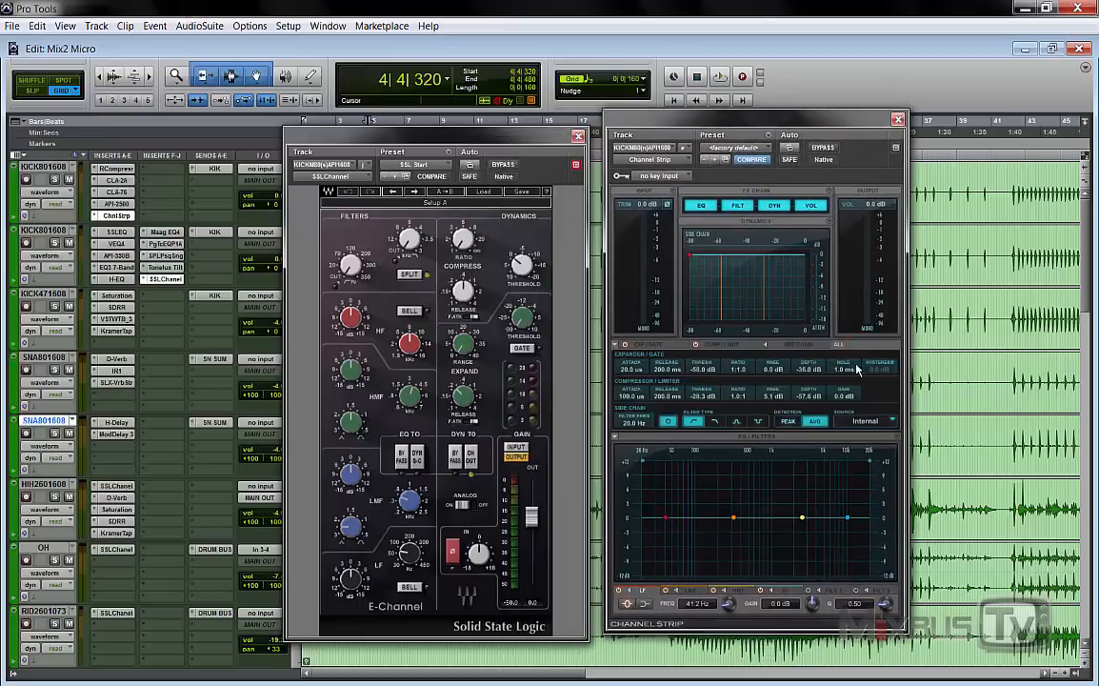
click(740, 346)
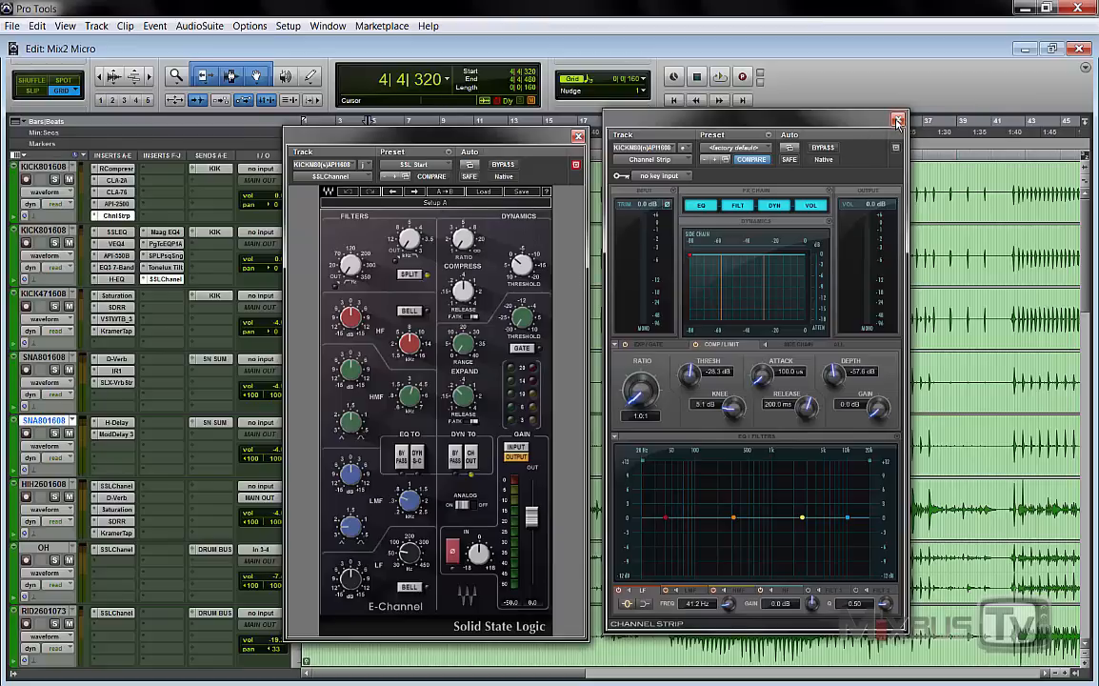
Close SSLChannel, move the Channel Strip window beside the track controls, and collapse and re-expand its dynamics controls.
click(577, 137)
drag(645, 122, 305, 117)
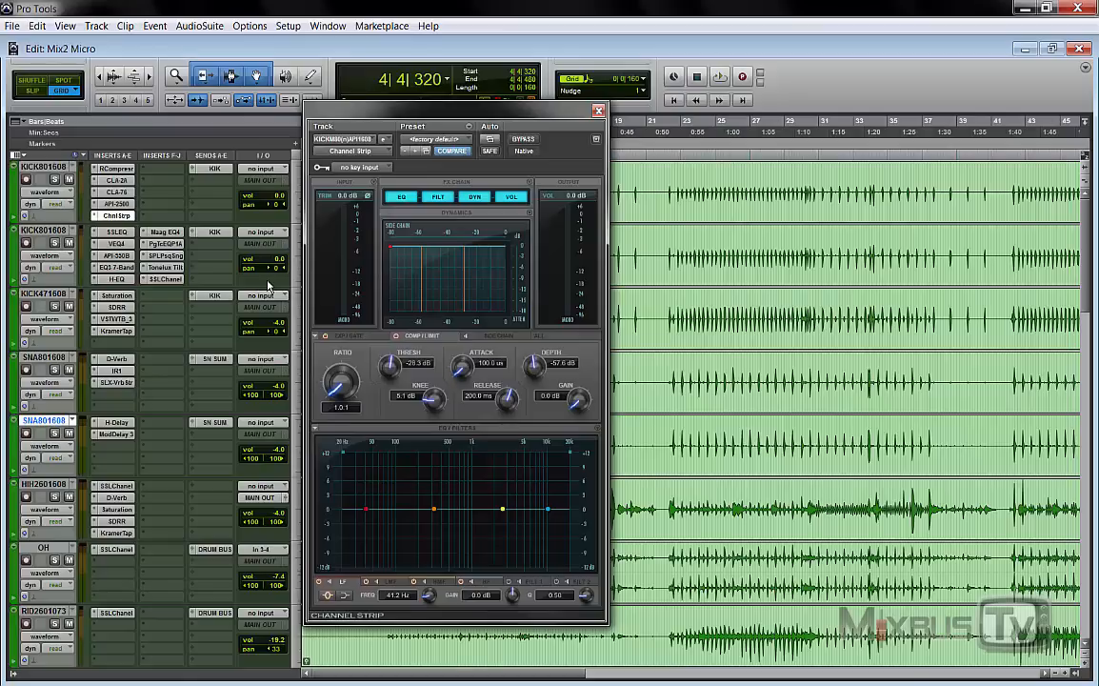
click(315, 339)
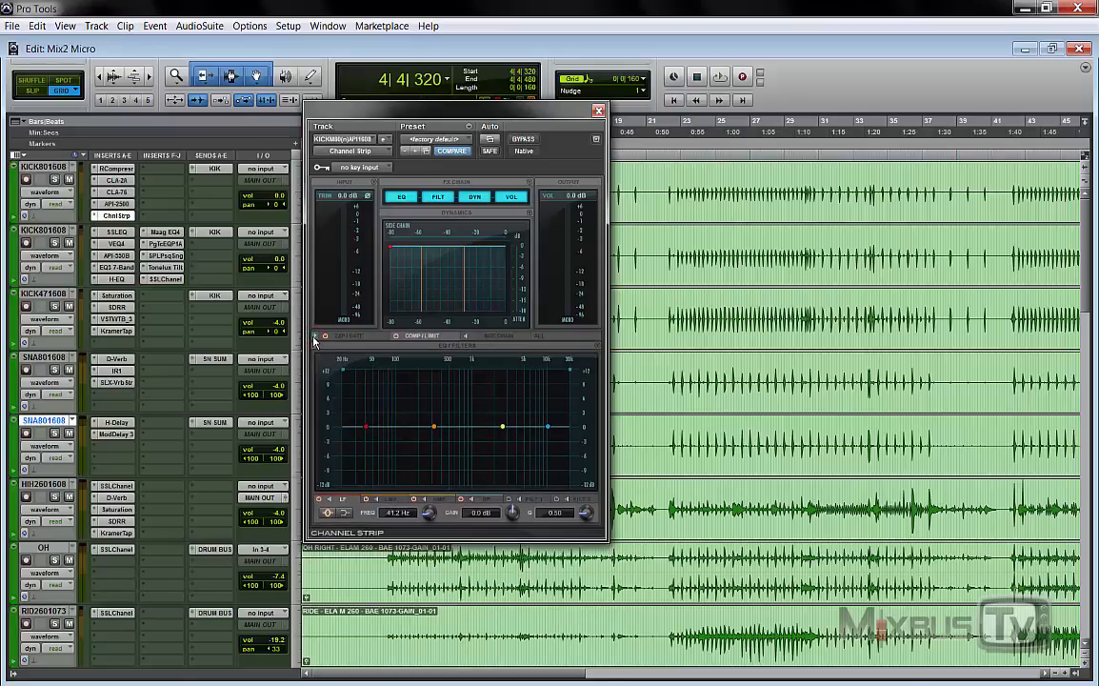
click(315, 339)
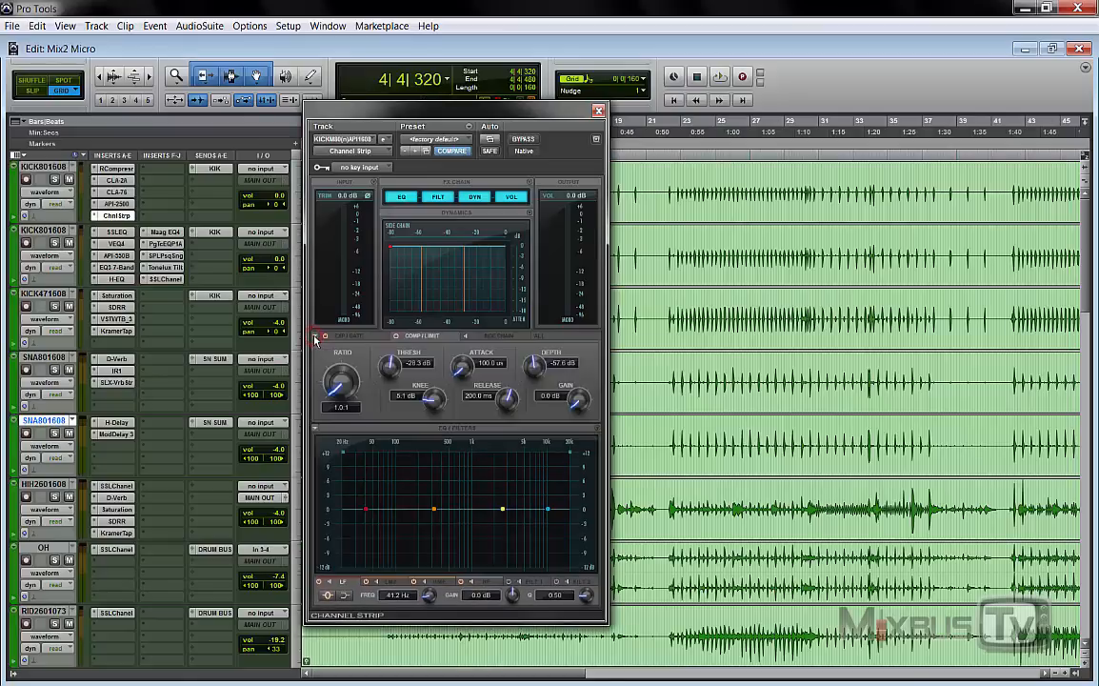